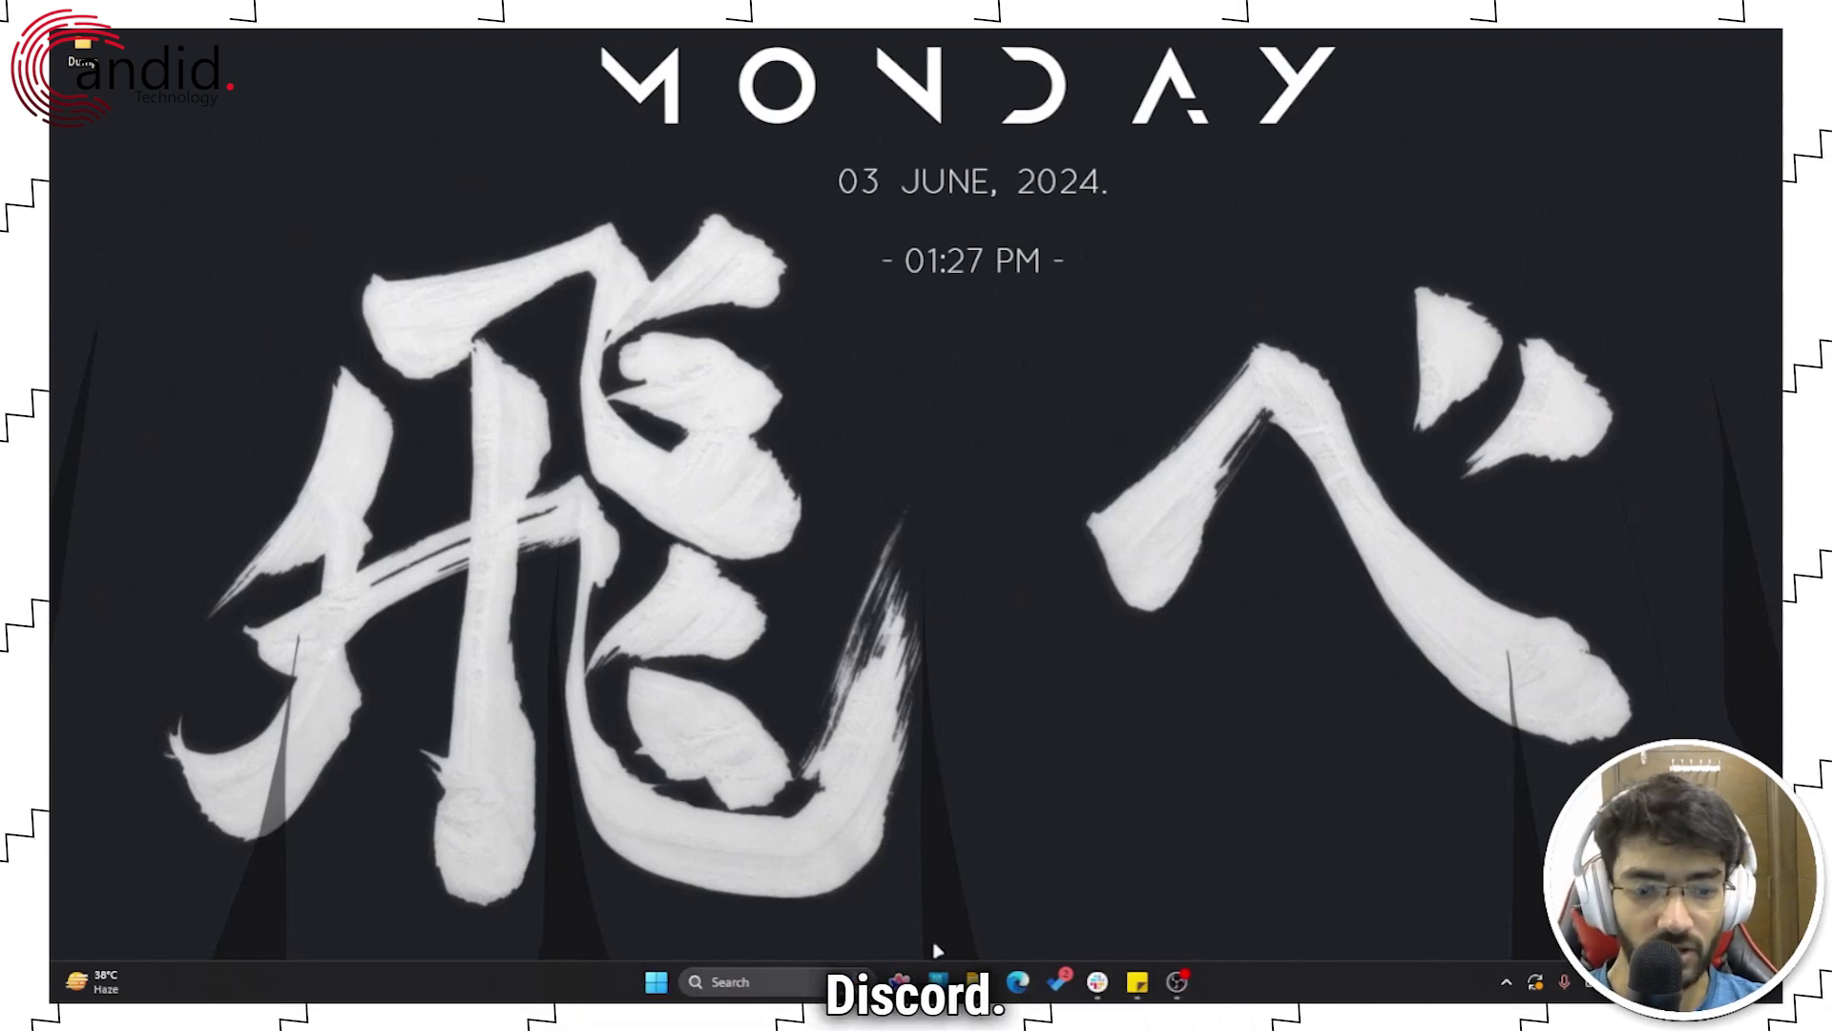
Open Task Manager and sort the running processes by name
right_click(654, 985)
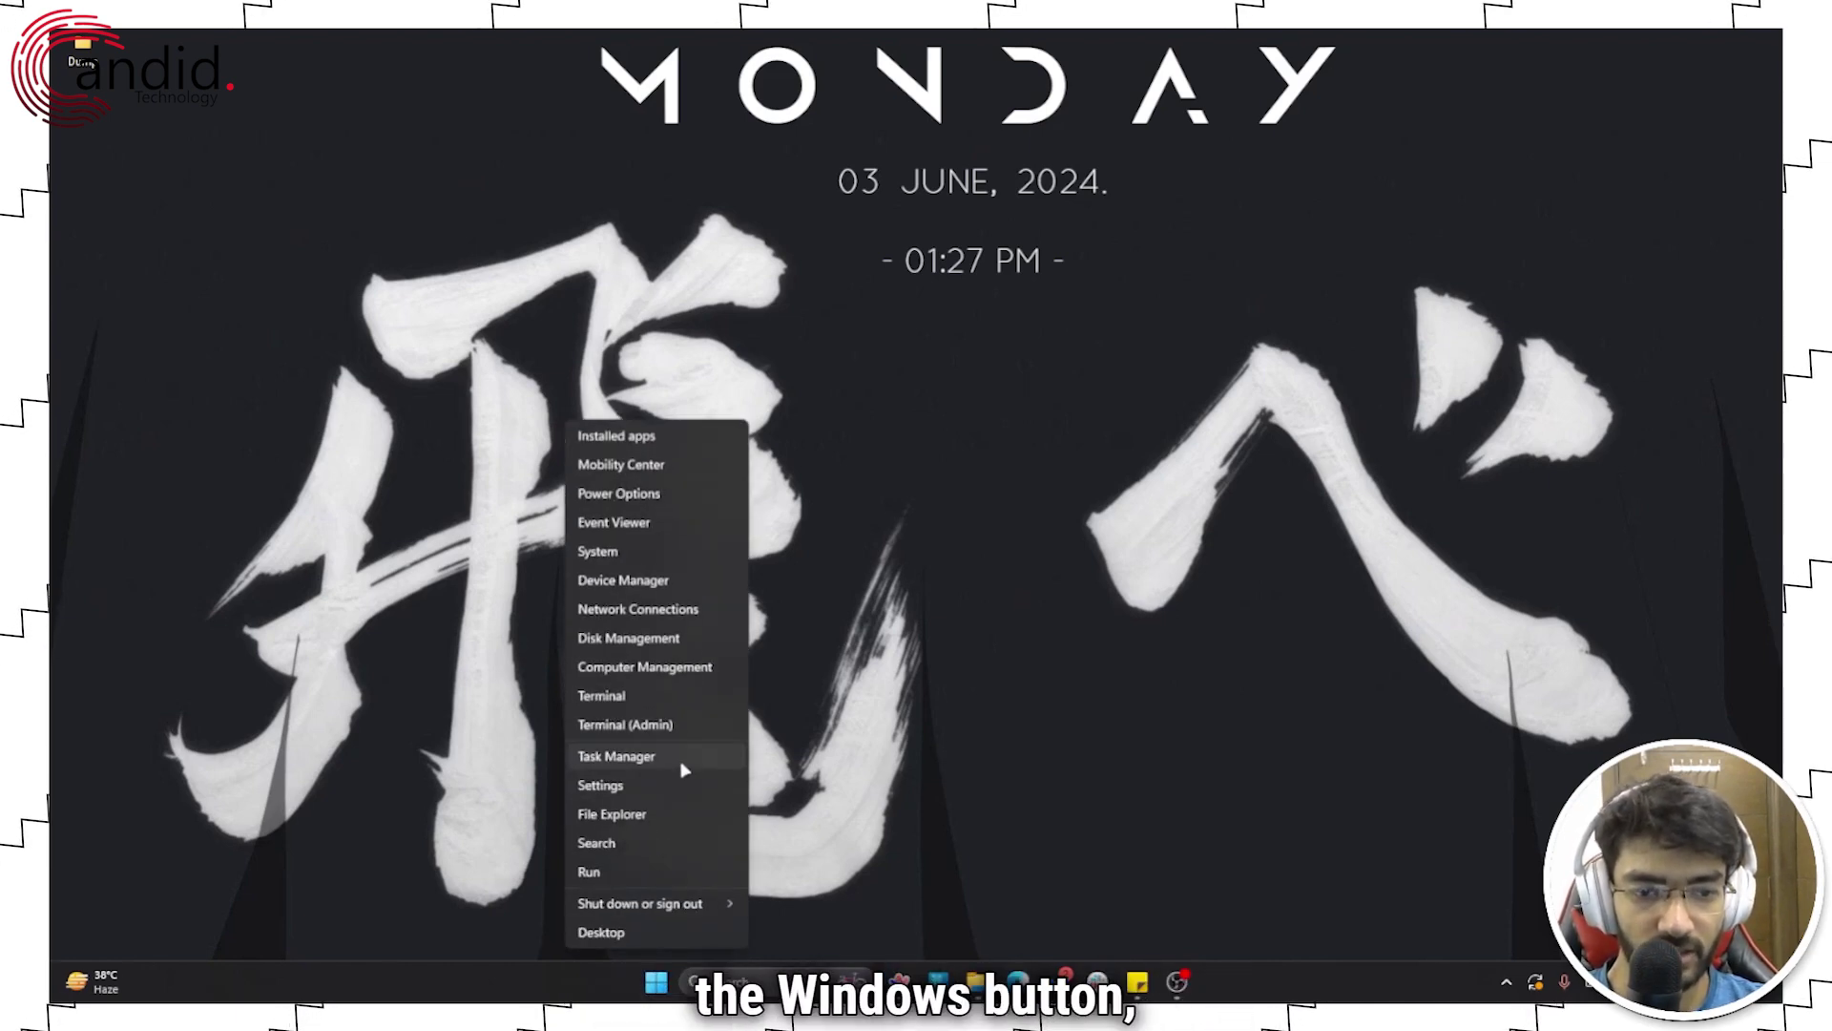
click(683, 765)
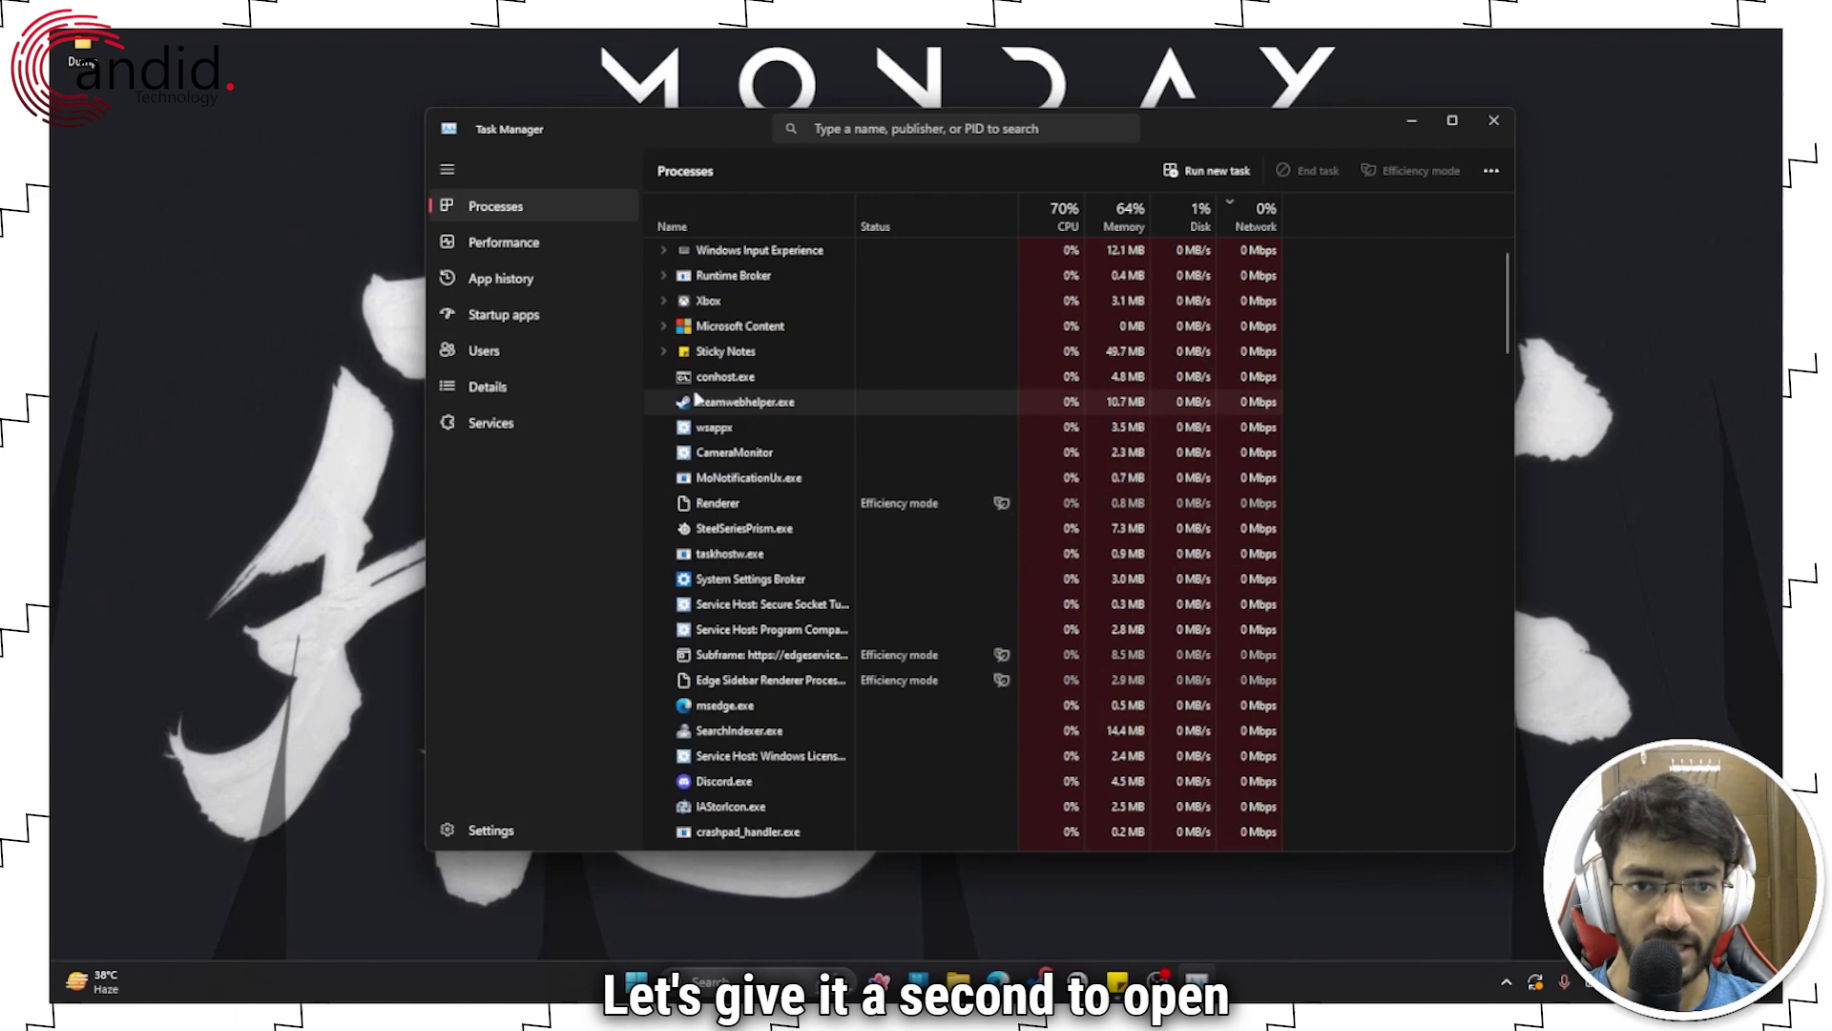
click(742, 227)
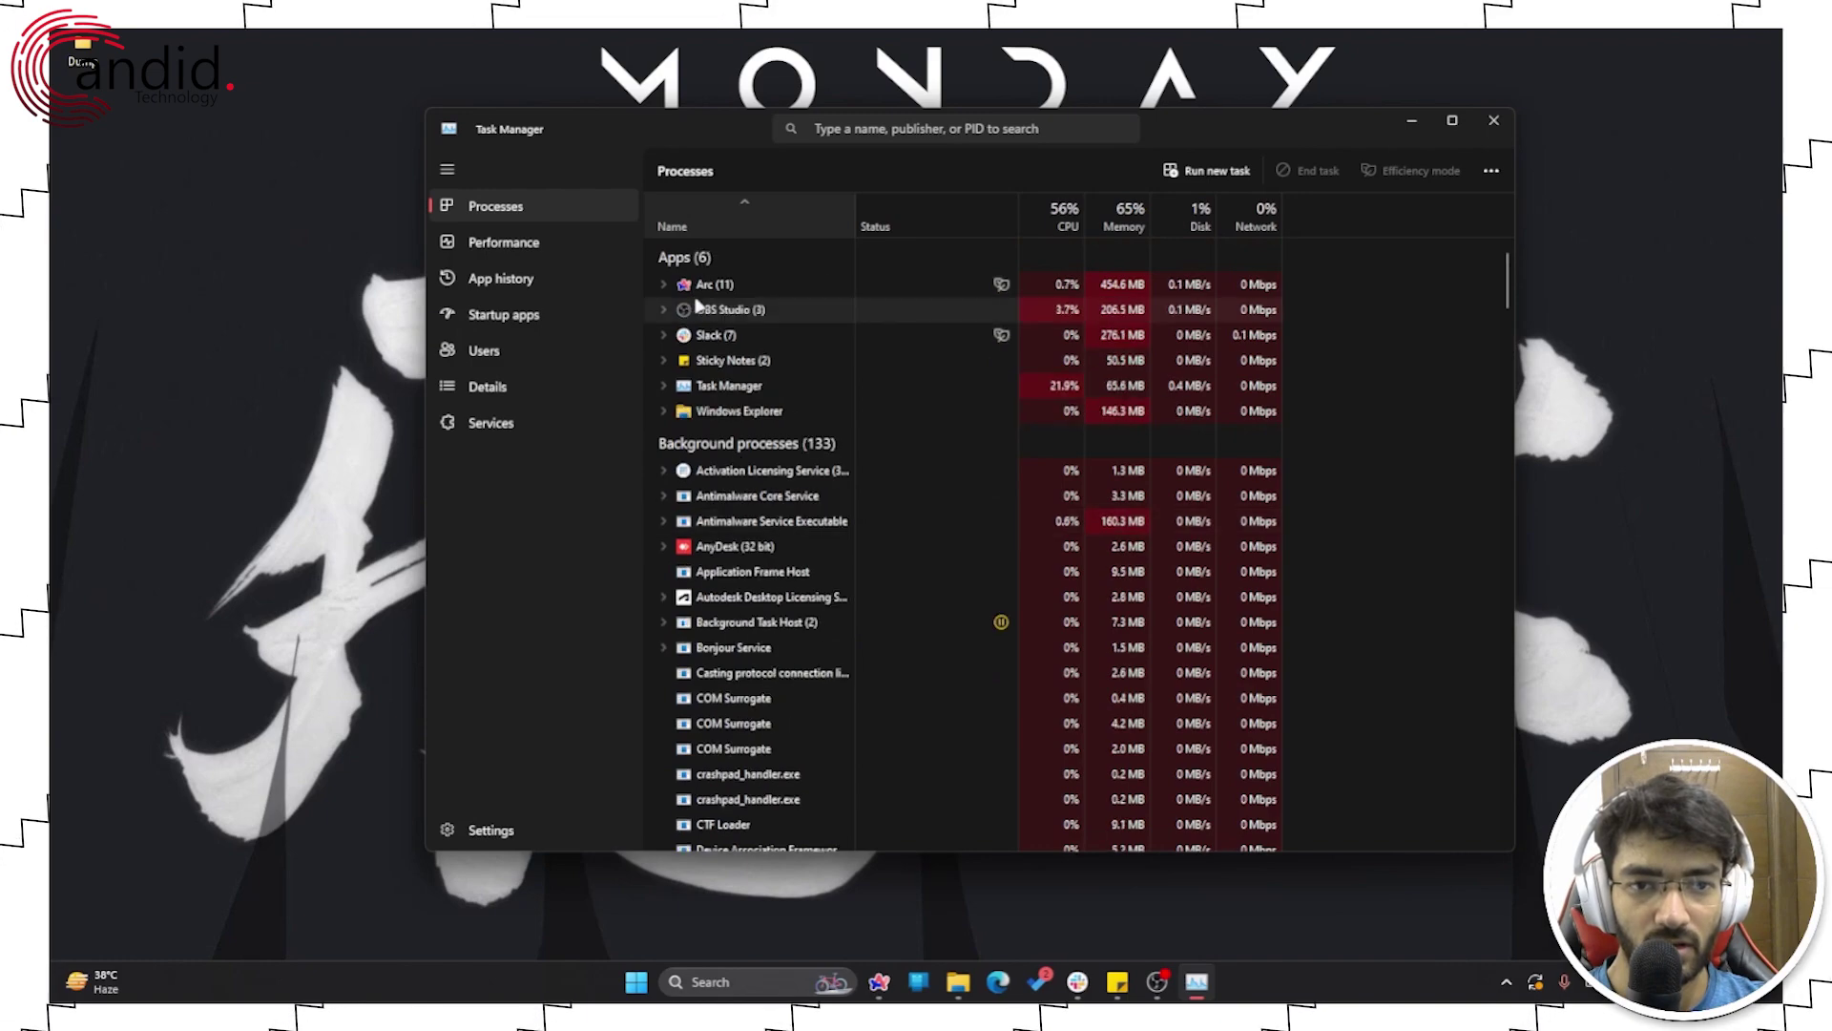
End the Discord task among the background processes and close Task Manager
scroll(773, 455, down, 3)
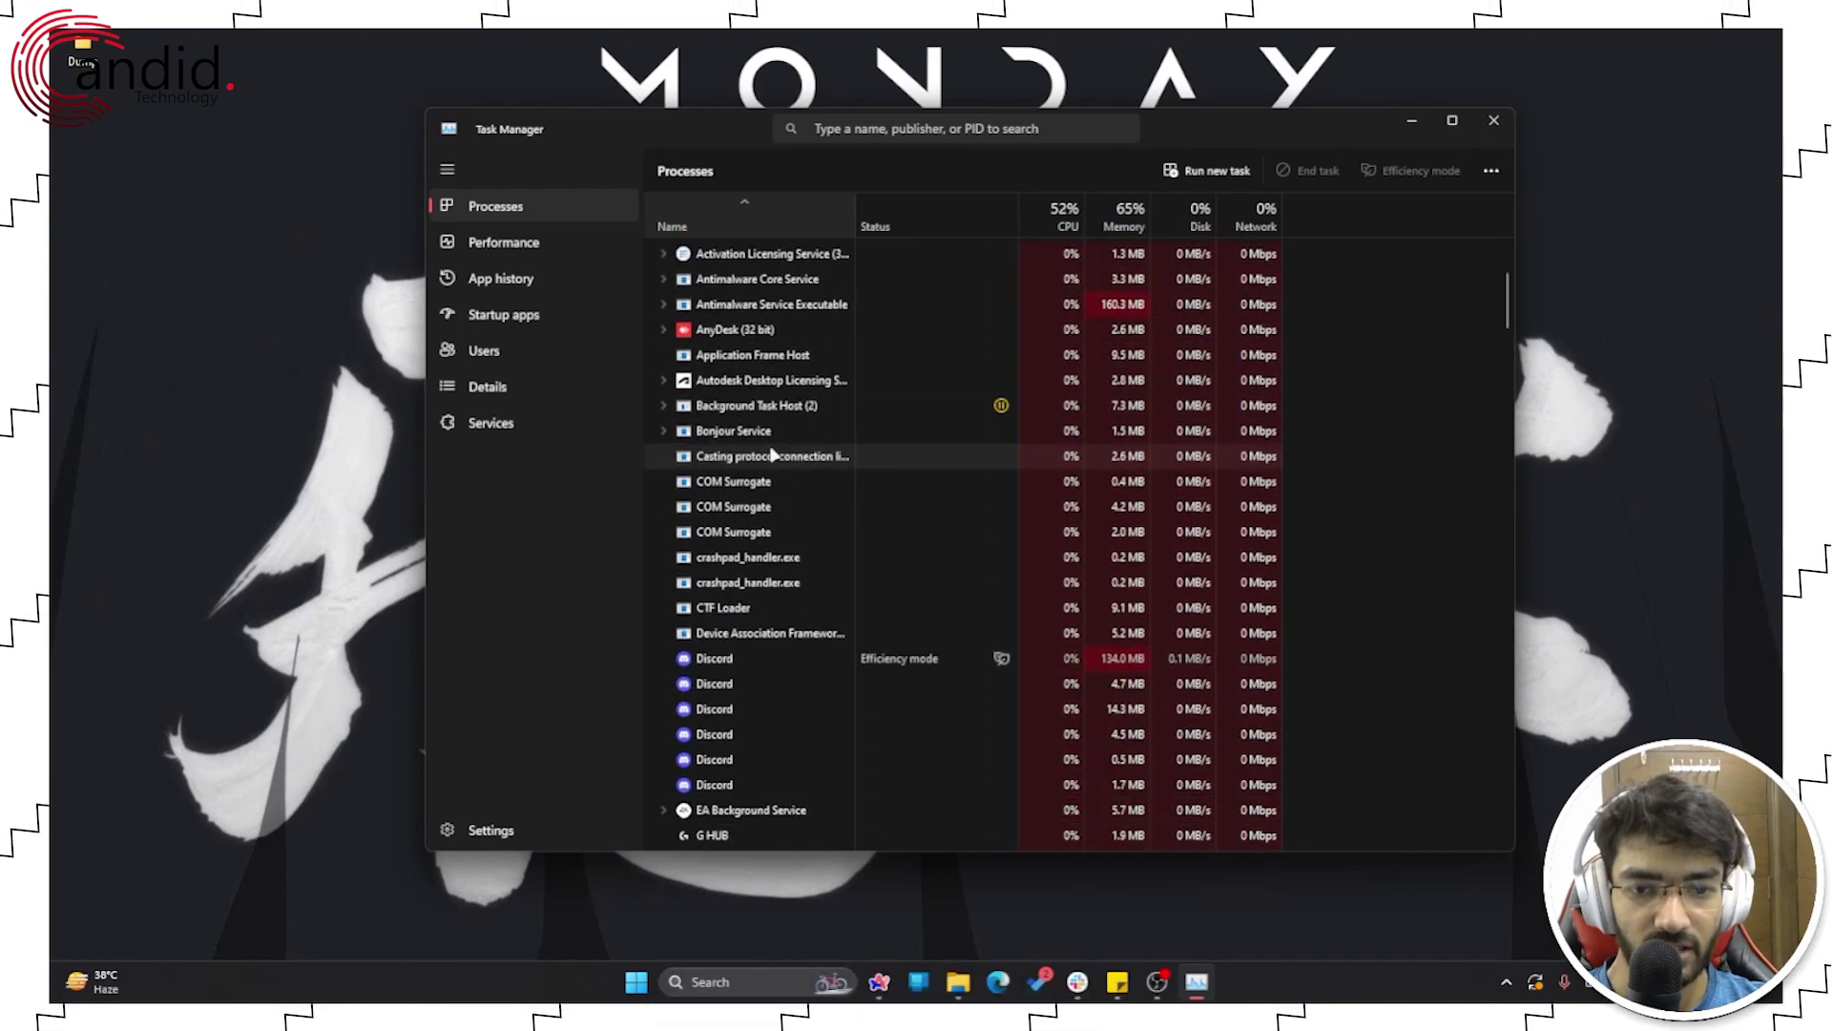
scroll(774, 458, down, 2)
click(743, 496)
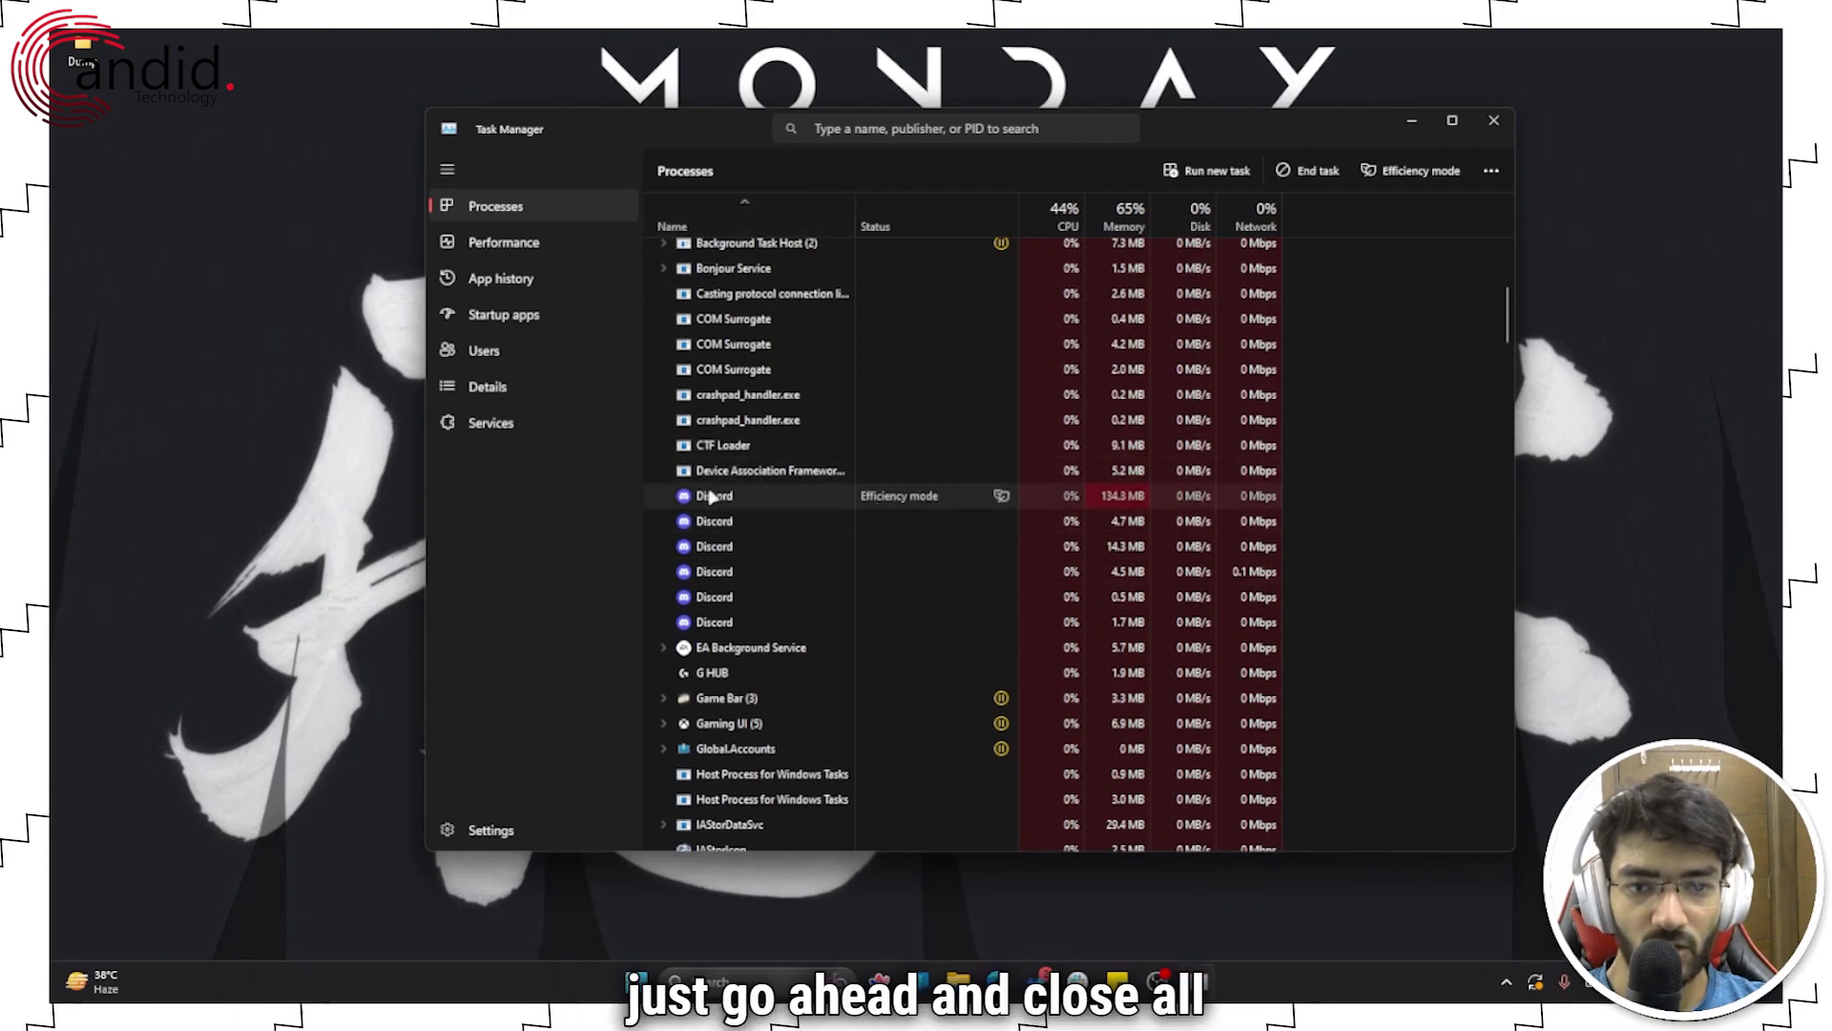
click(721, 599)
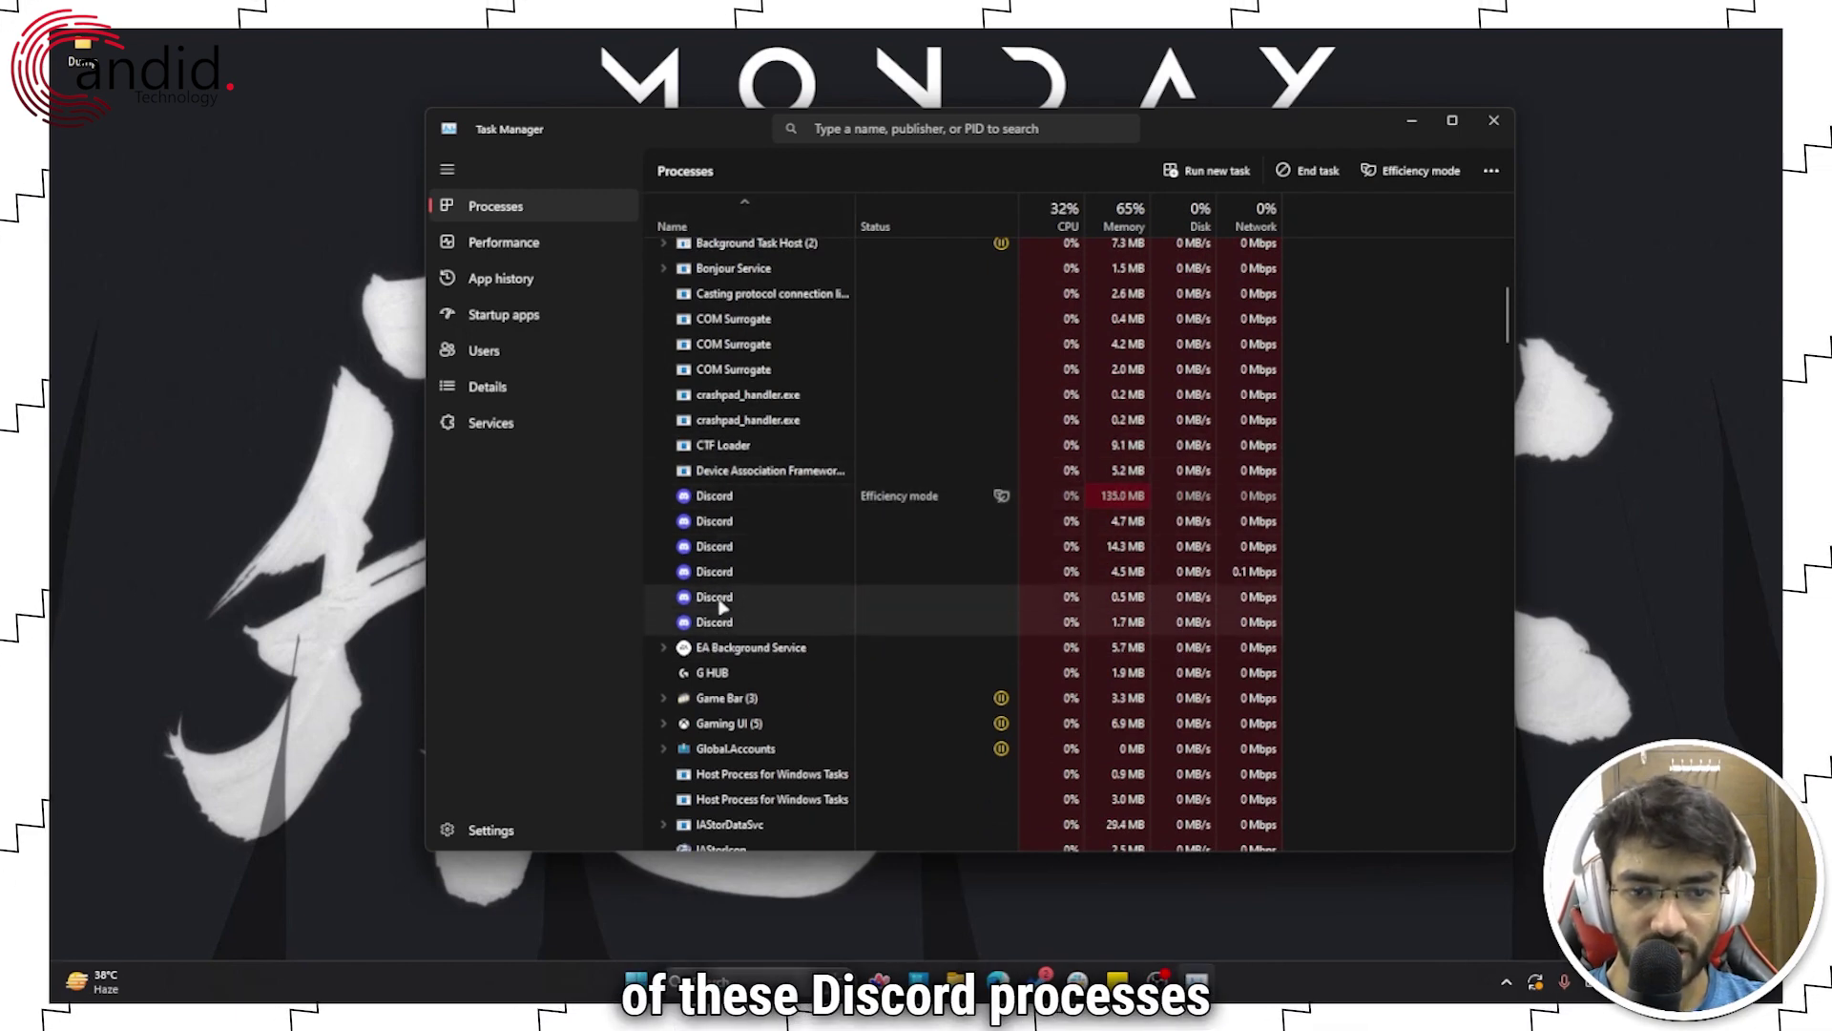
click(731, 546)
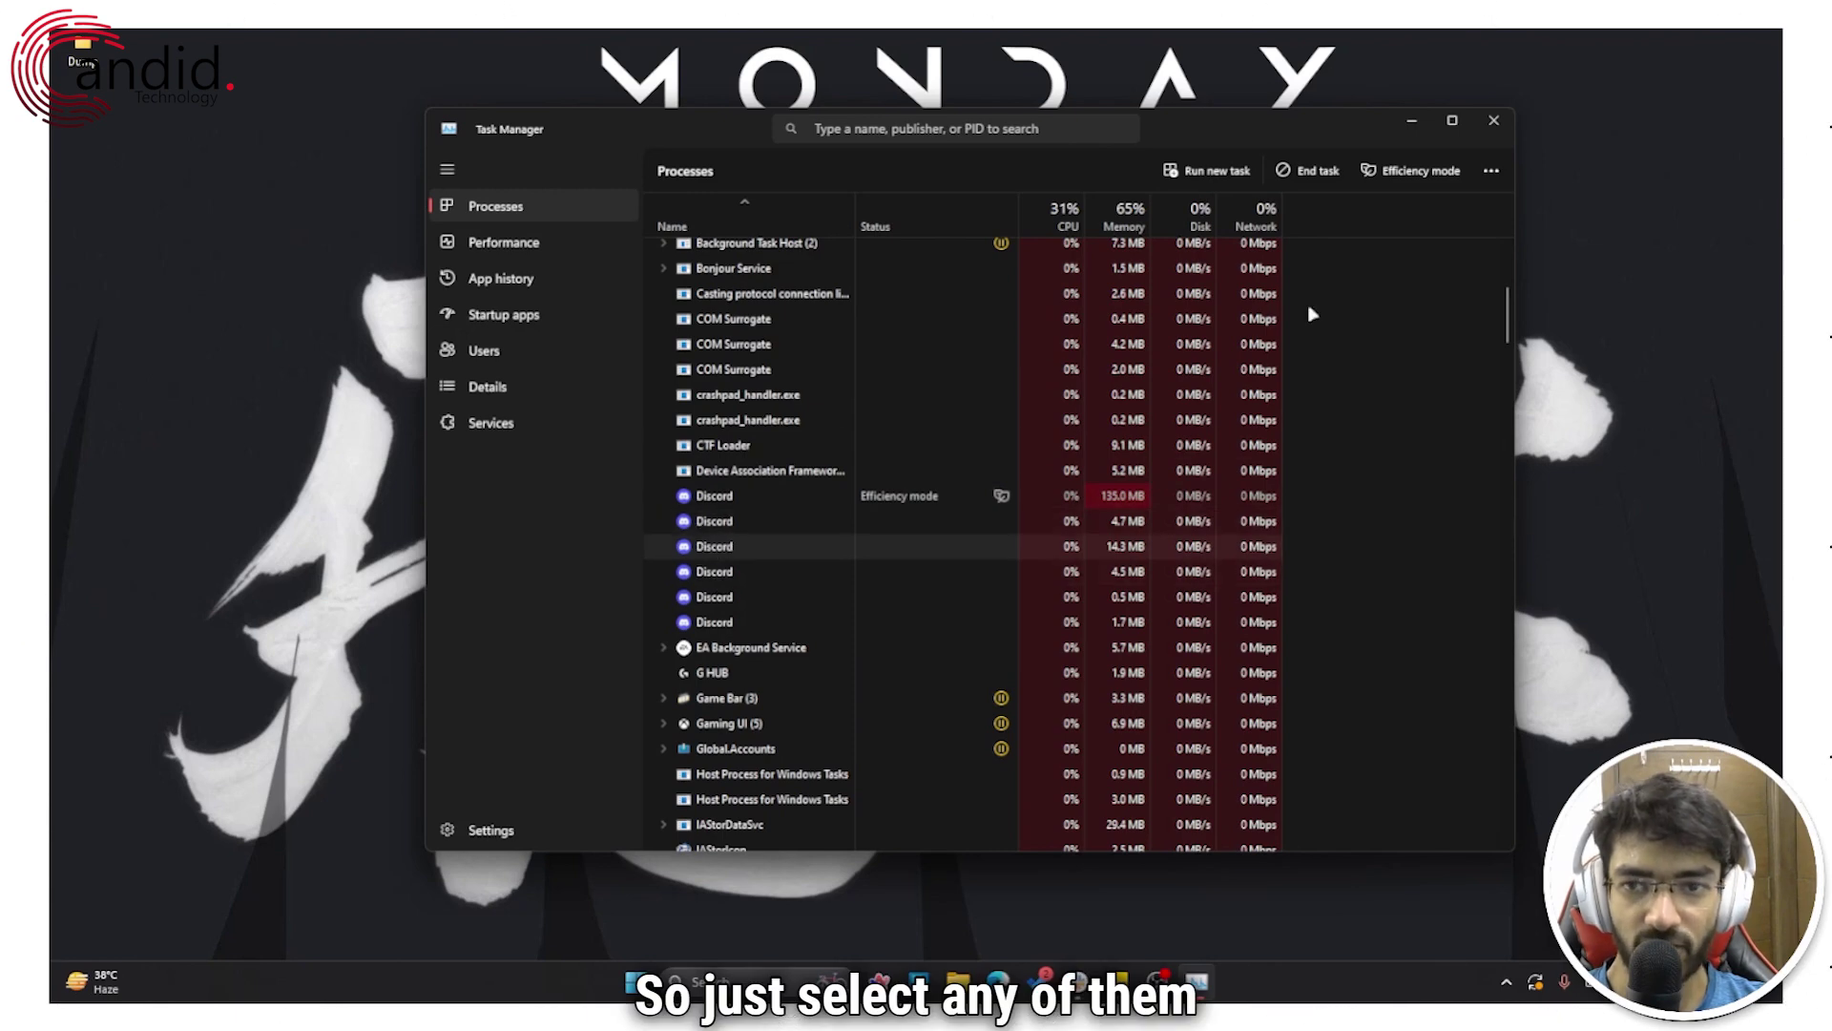
click(1307, 175)
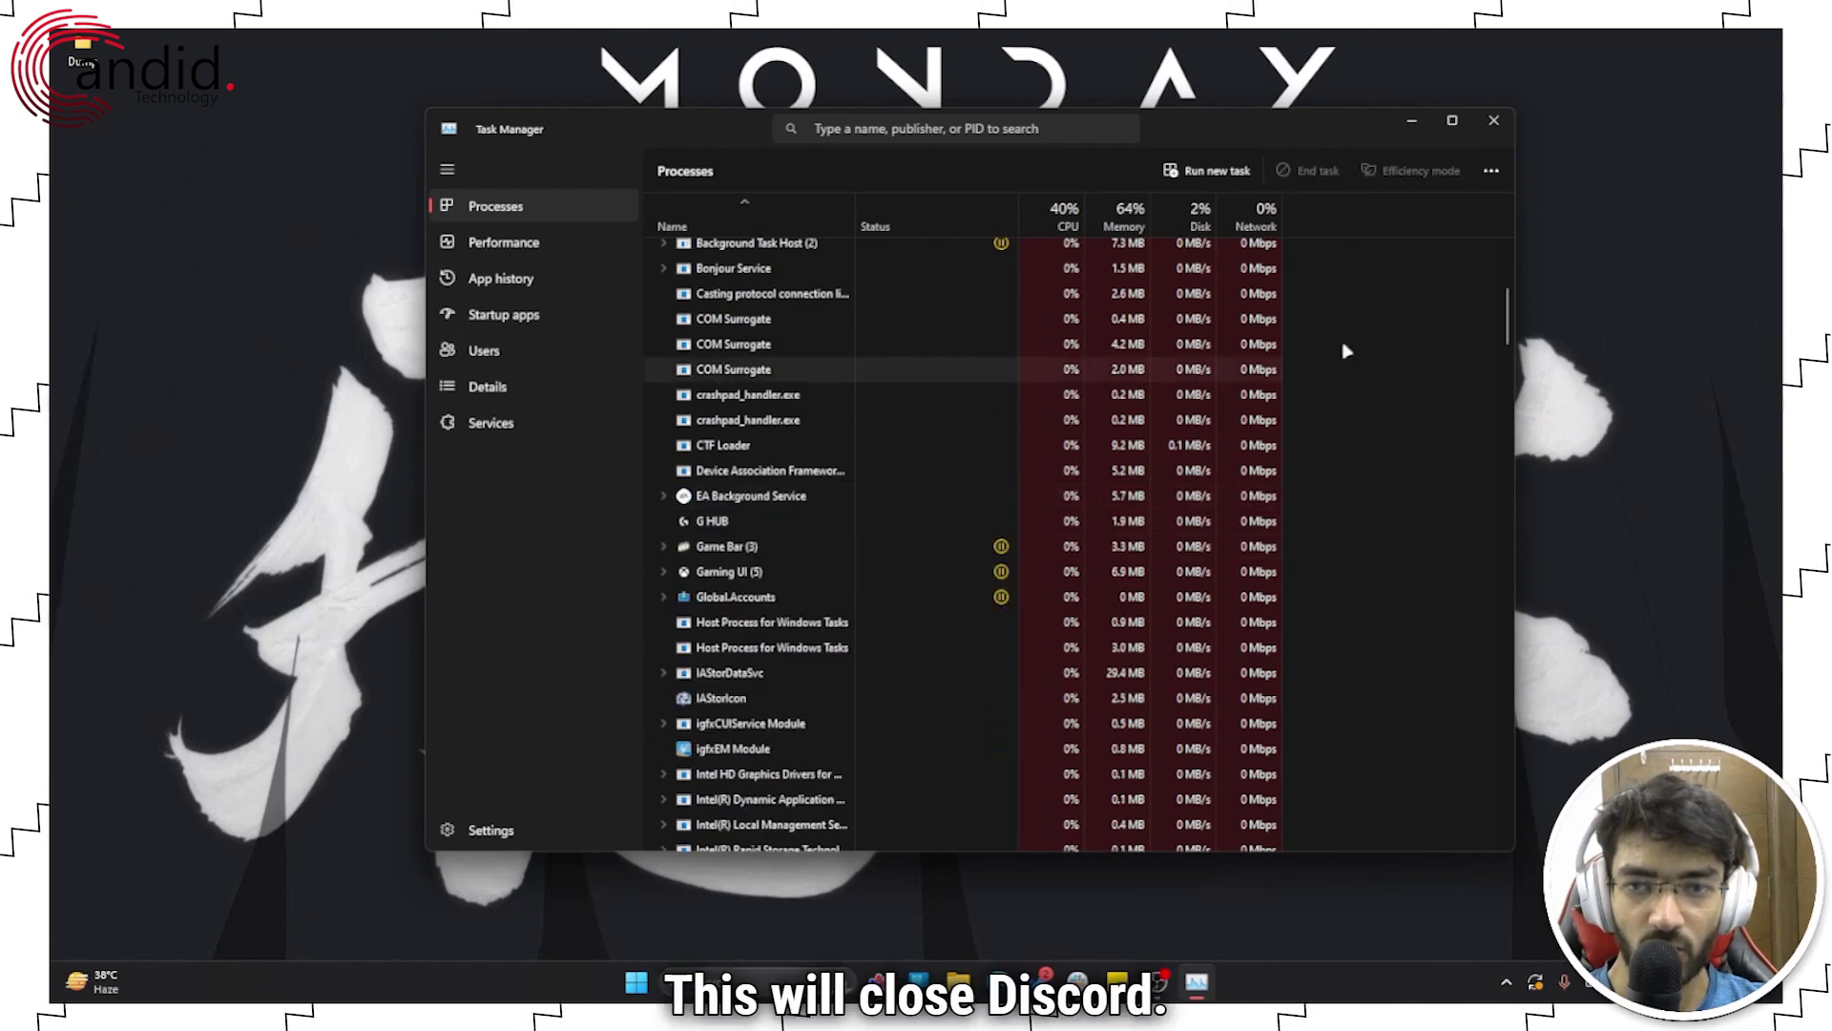
click(1491, 121)
Find Discord with the Windows search, relaunch it and look over its main window
key(super)
text(di)
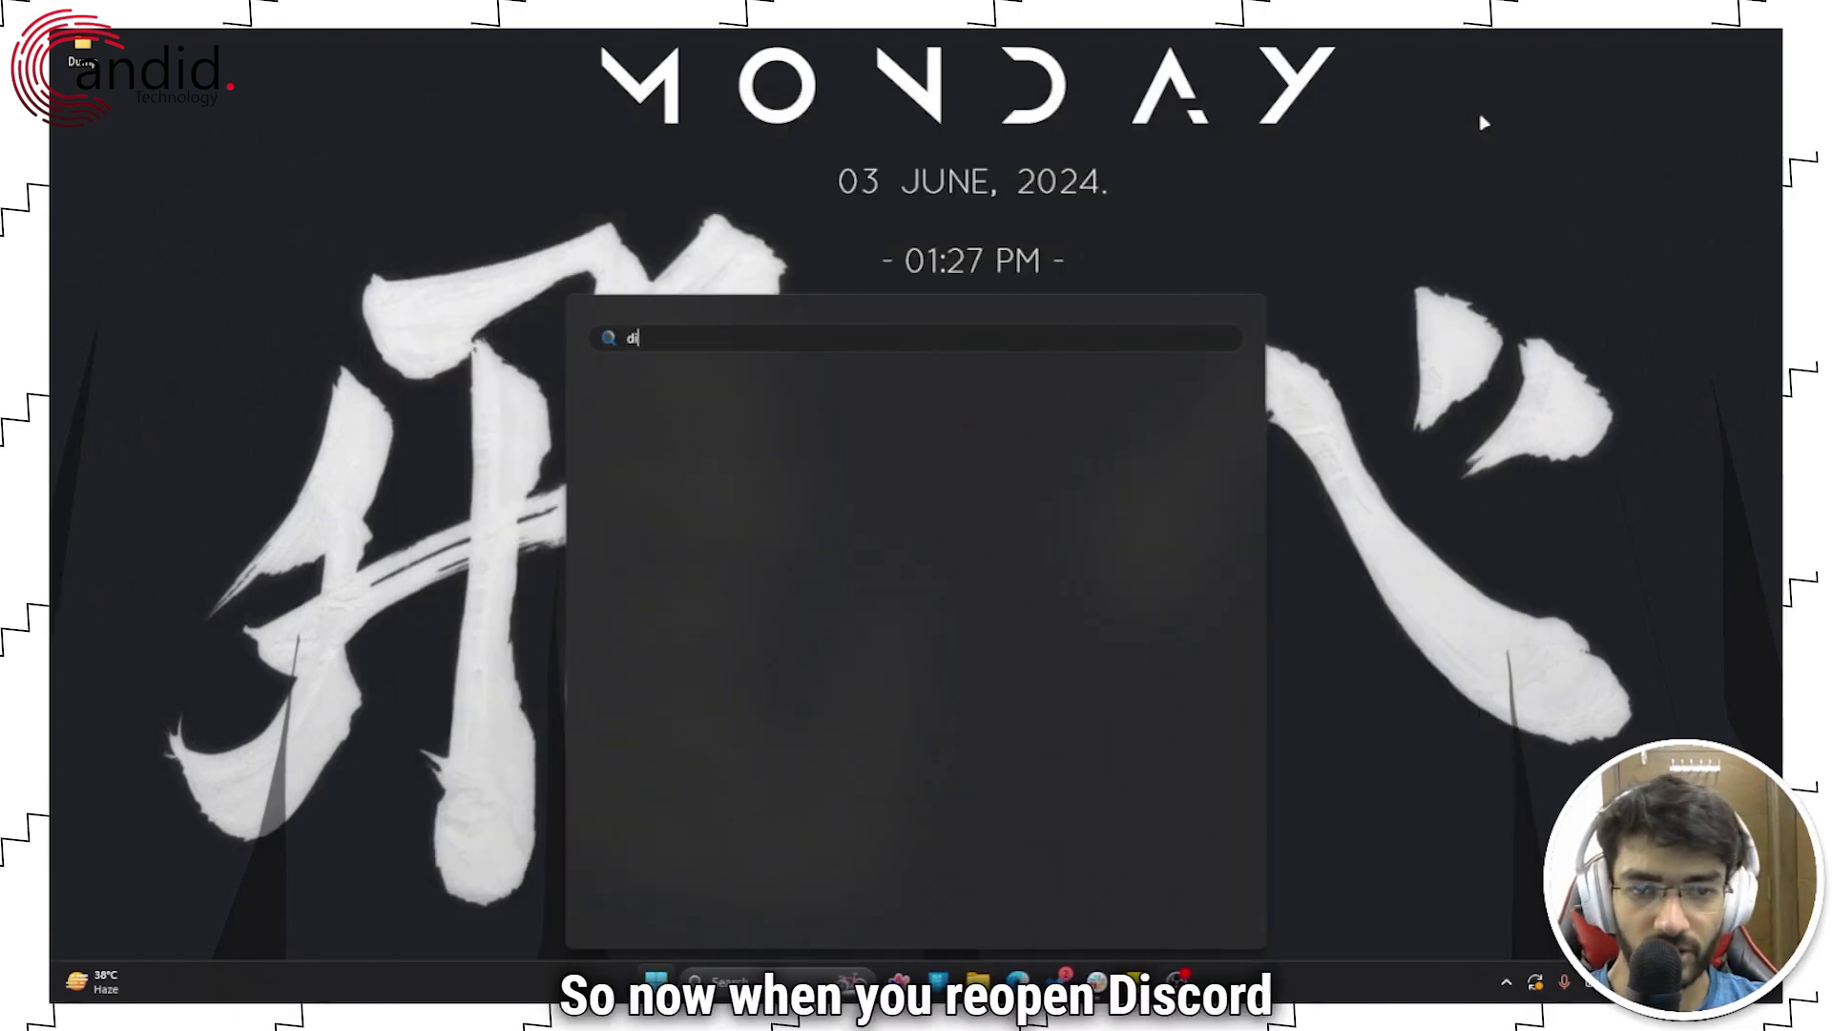
text(sc)
key(Return)
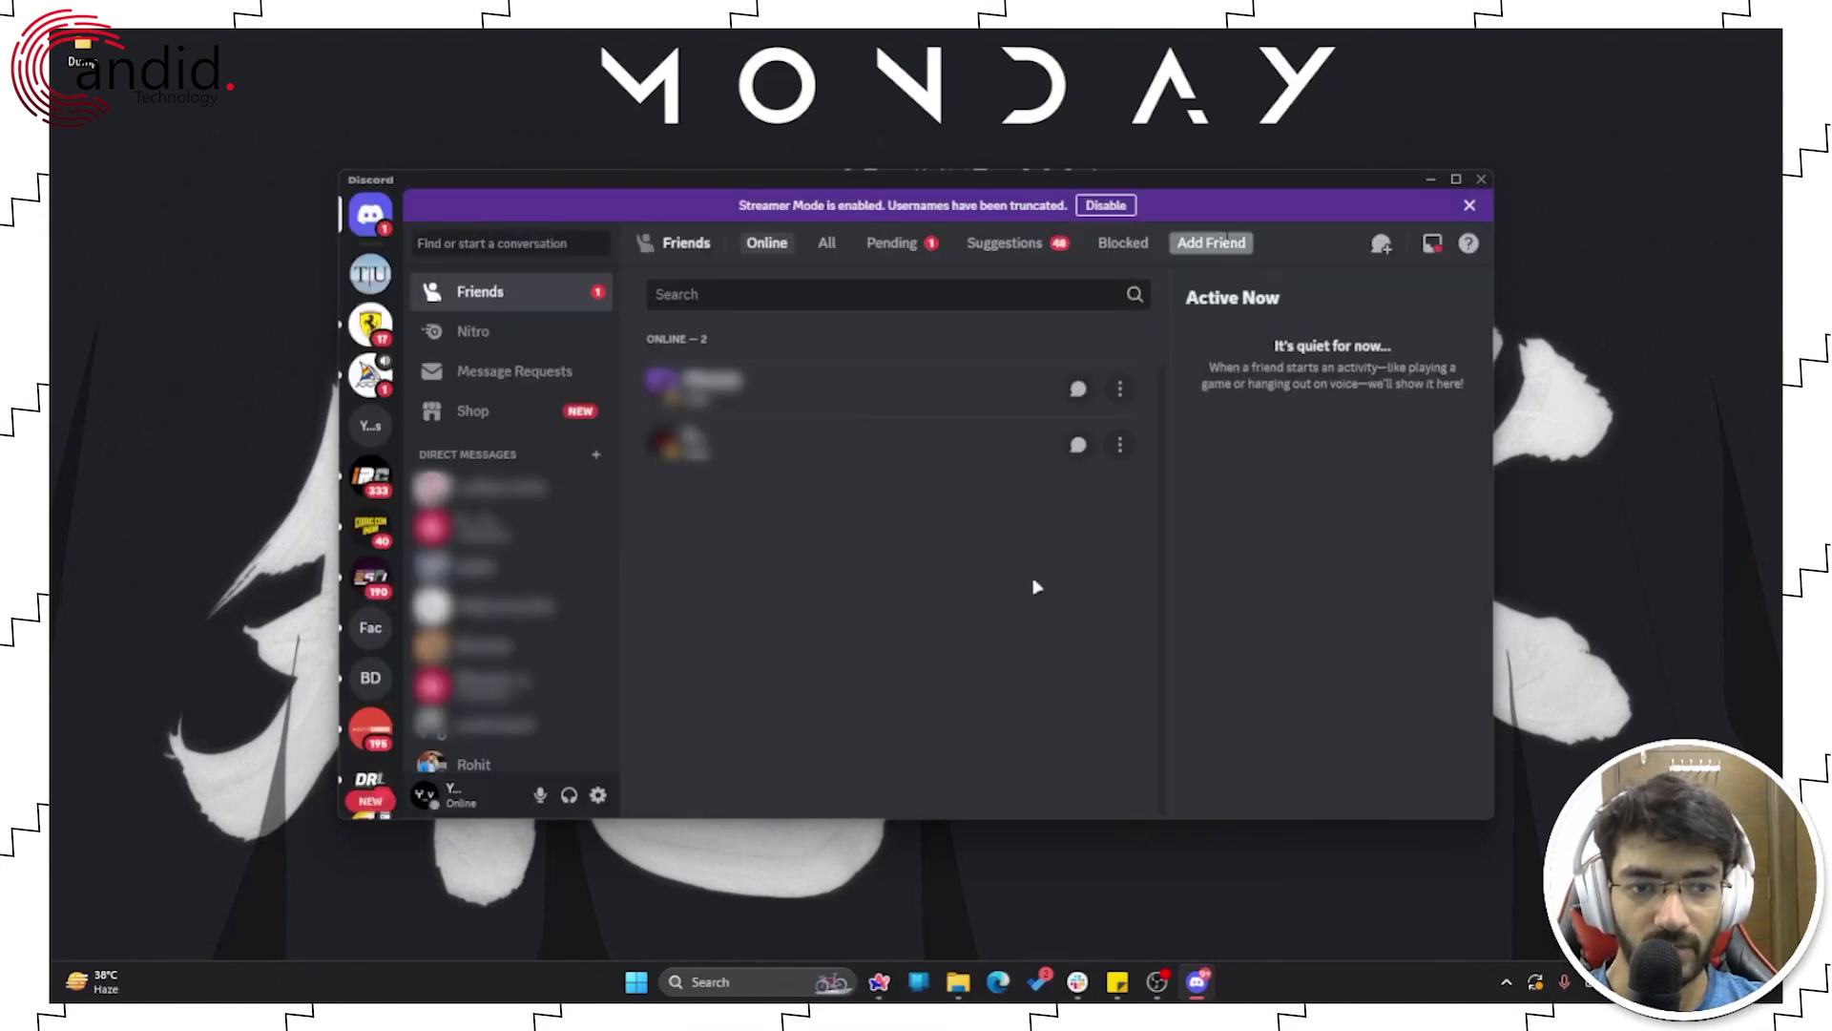
scroll(453, 567, down, 3)
scroll(455, 568, up, 3)
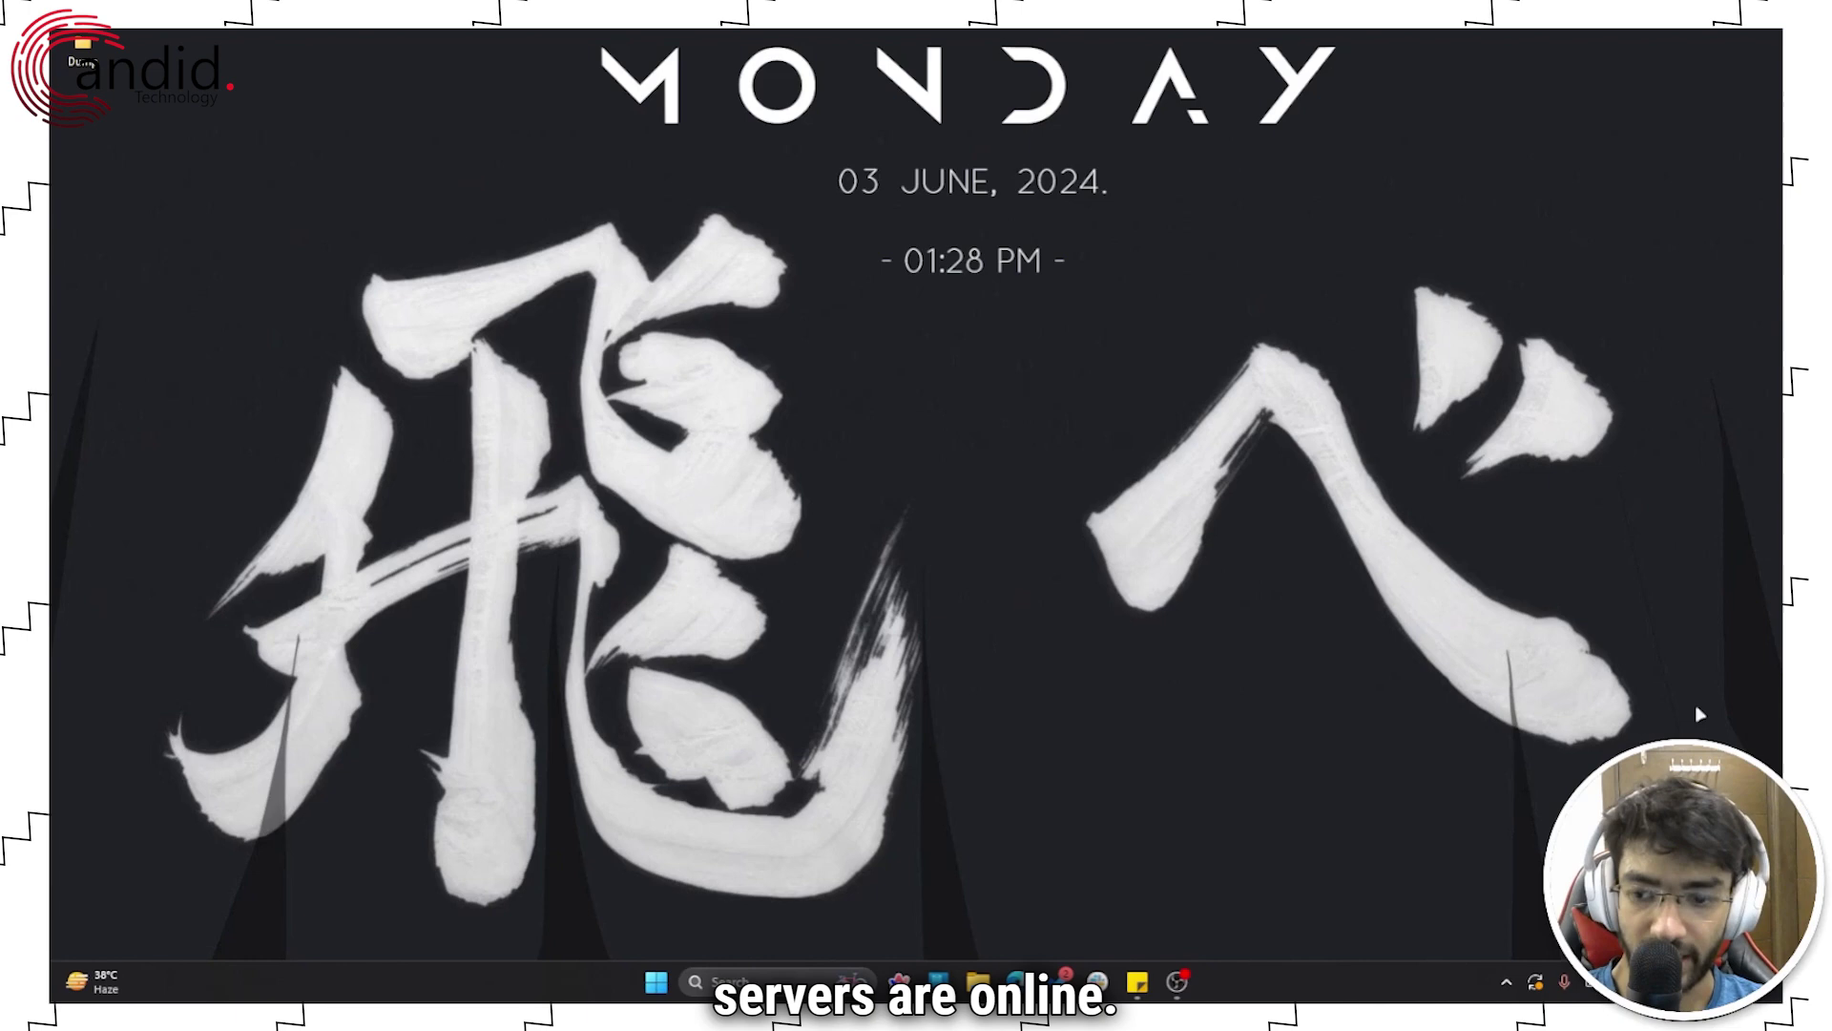
Switch to the Edge browser and run an internet speed test on fast.com
key(super+a)
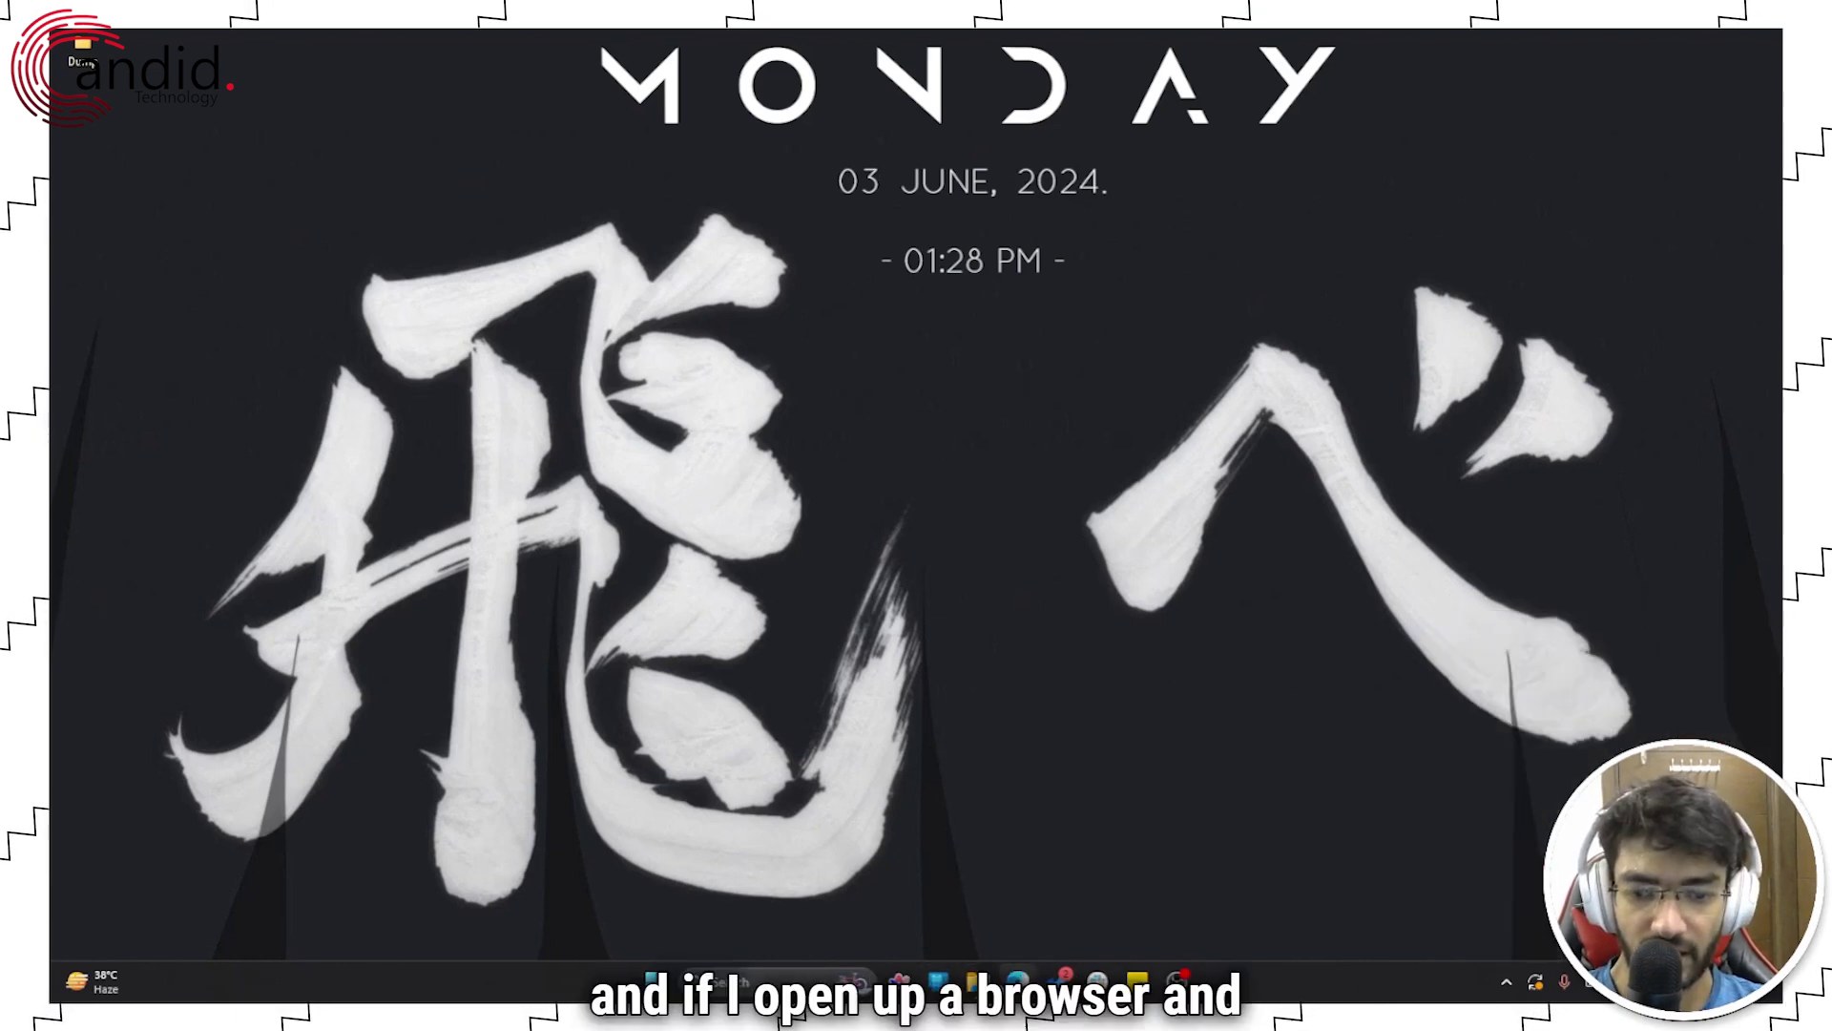
click(1017, 980)
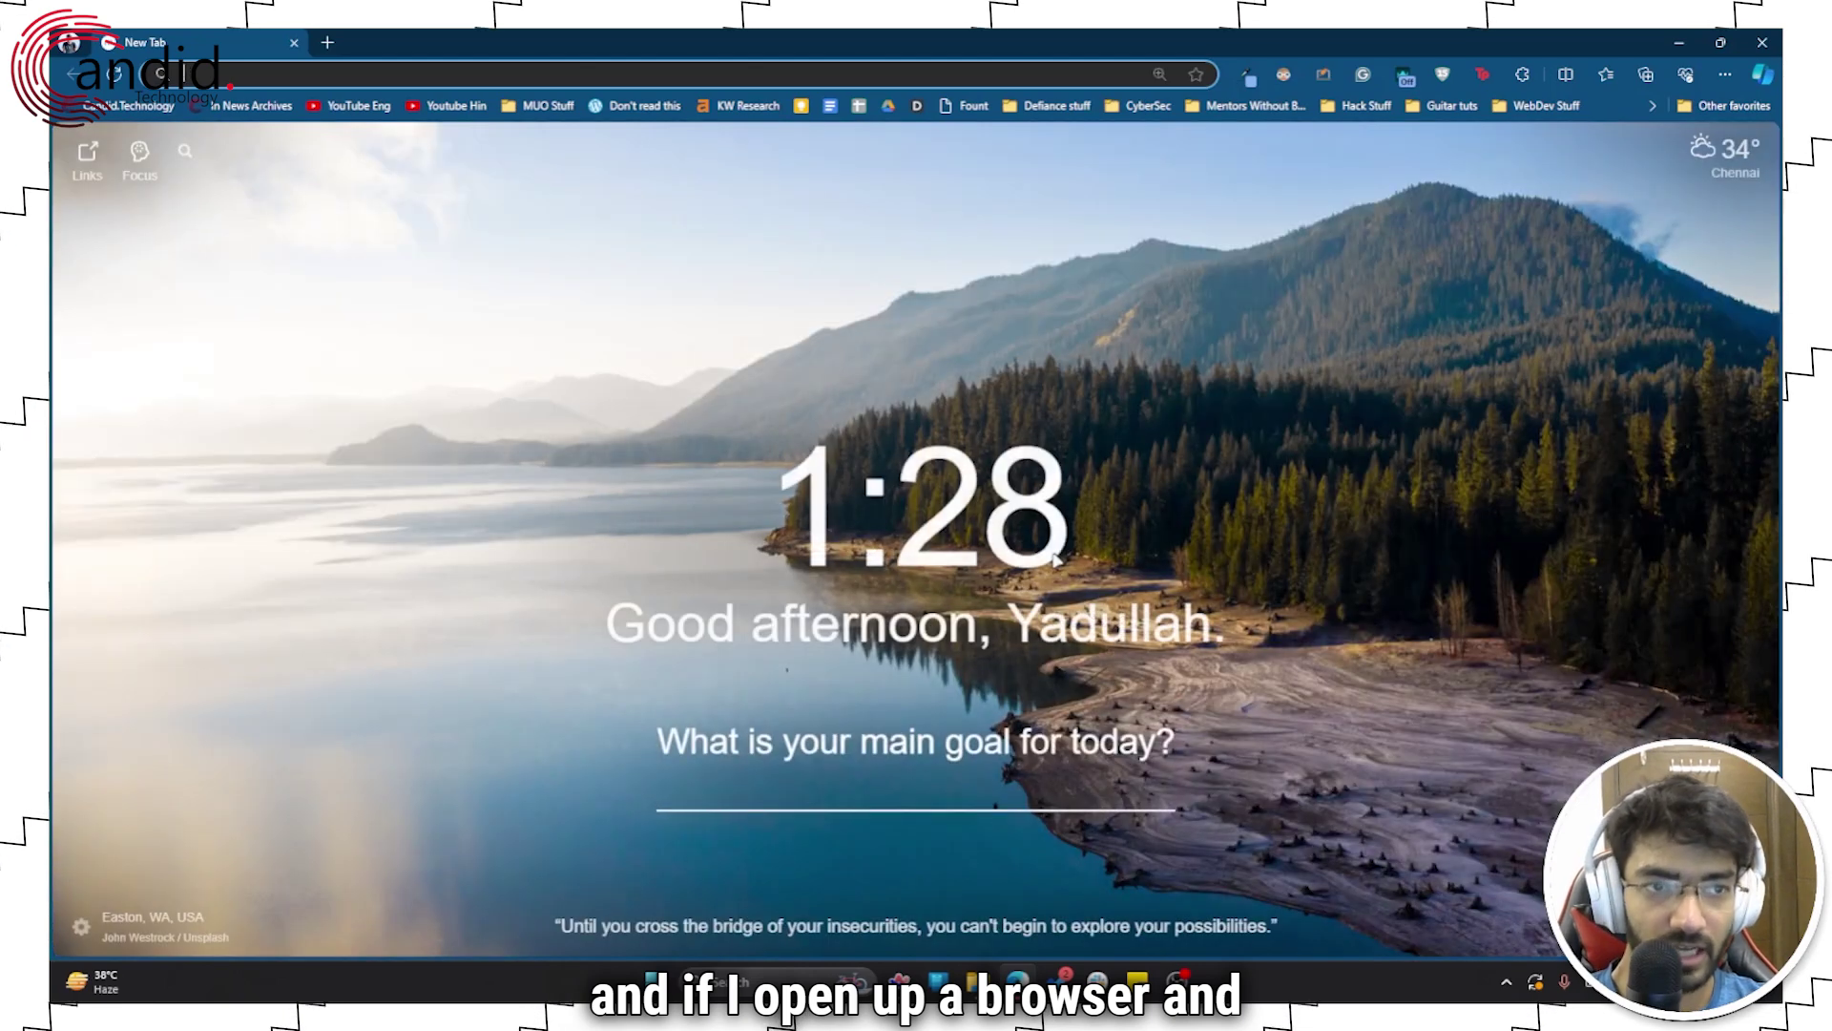
text(fast)
key(Return)
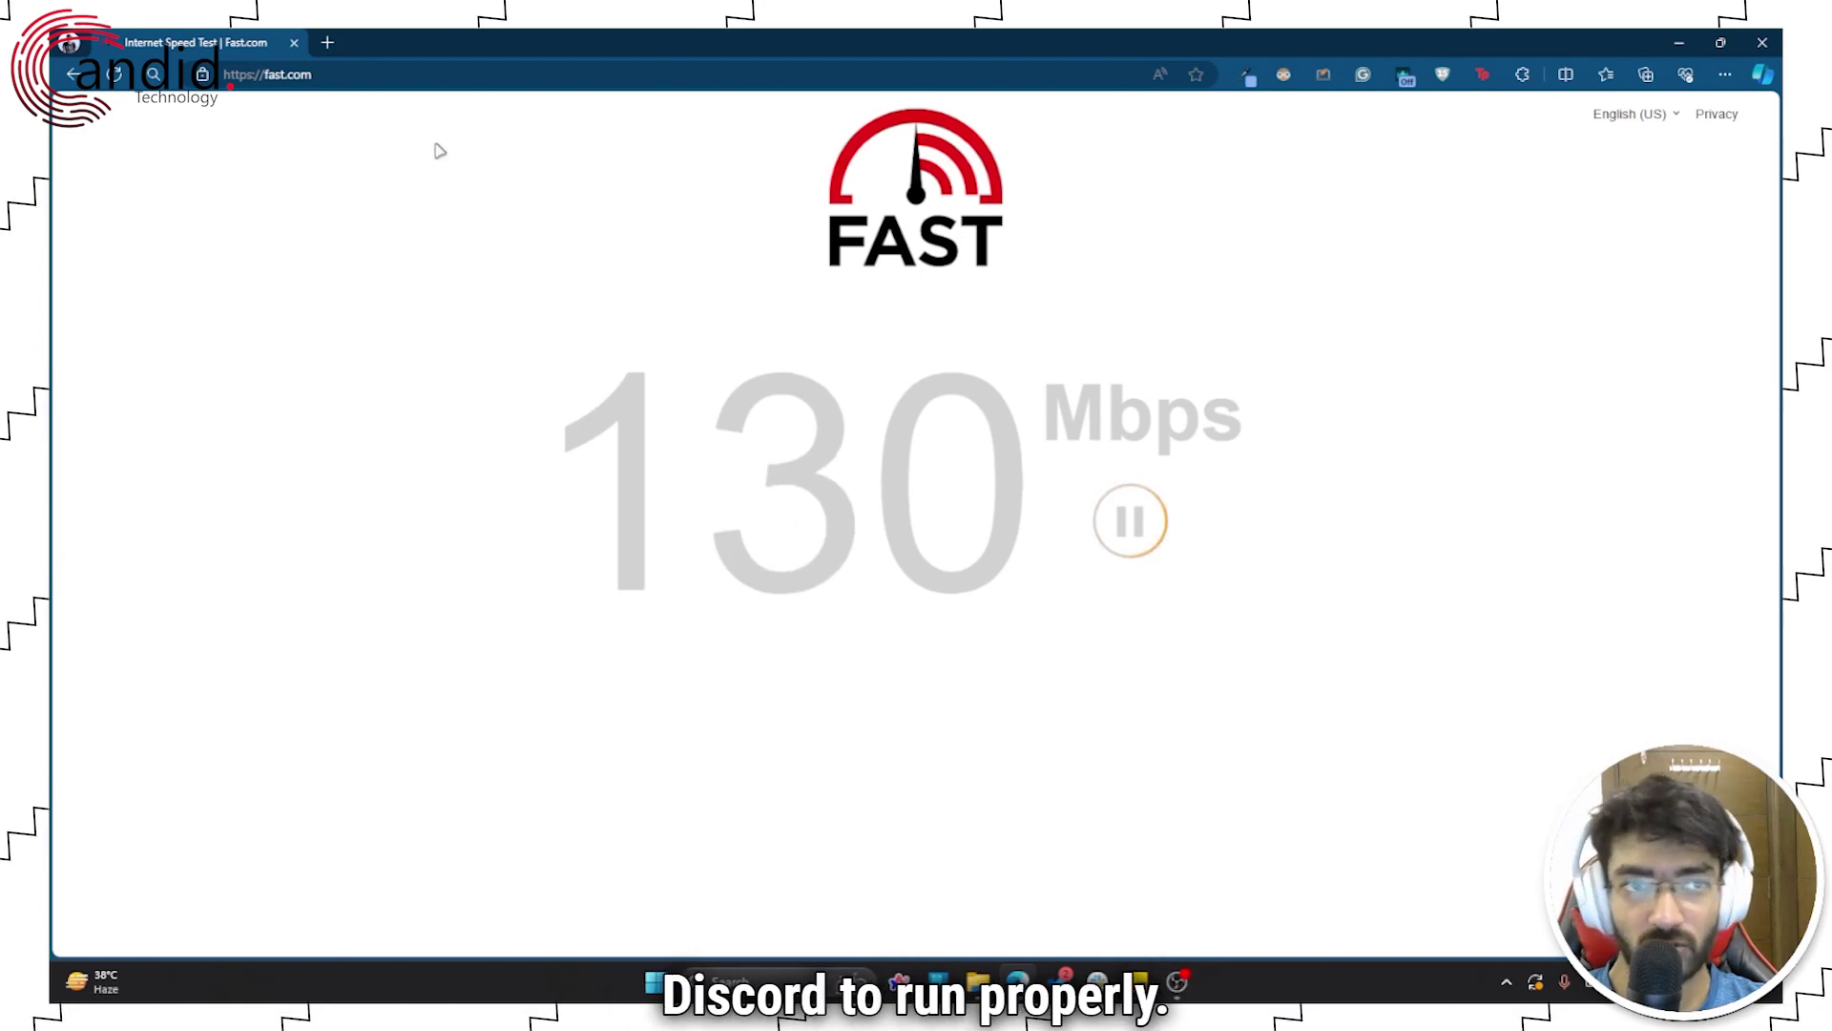
click(476, 74)
text(st)
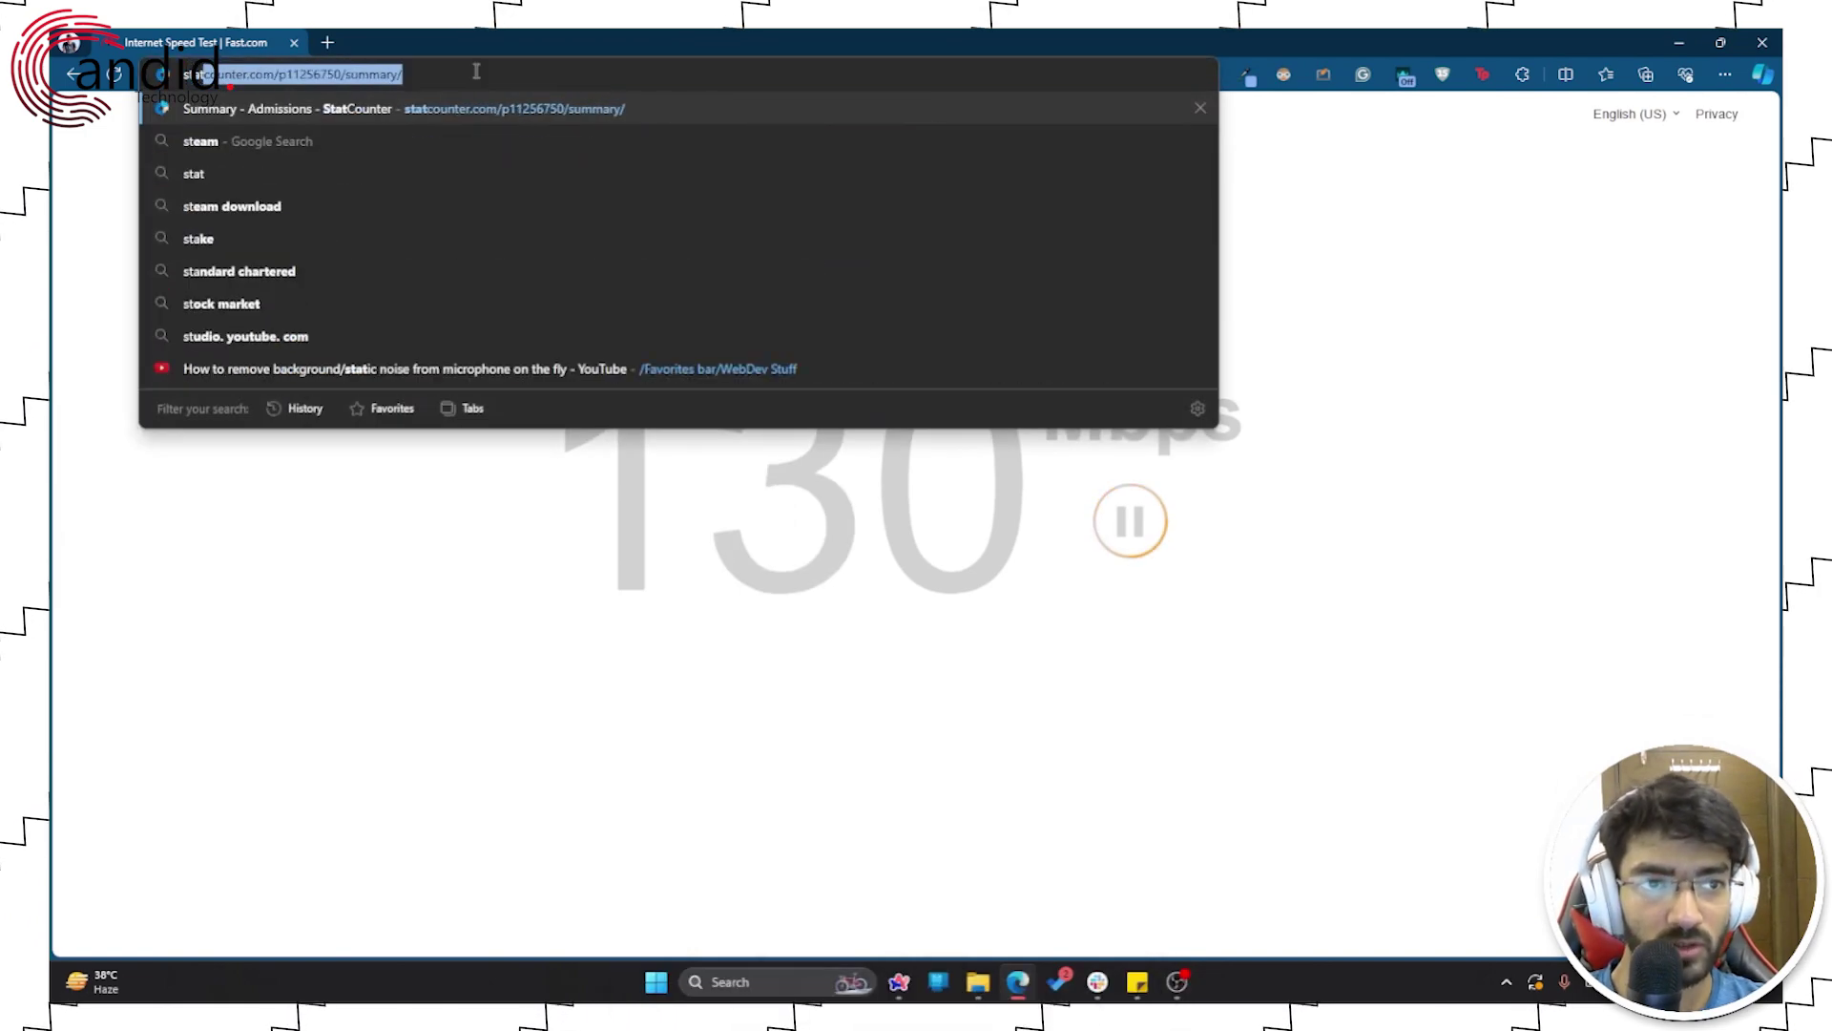
text(atus.discord.com)
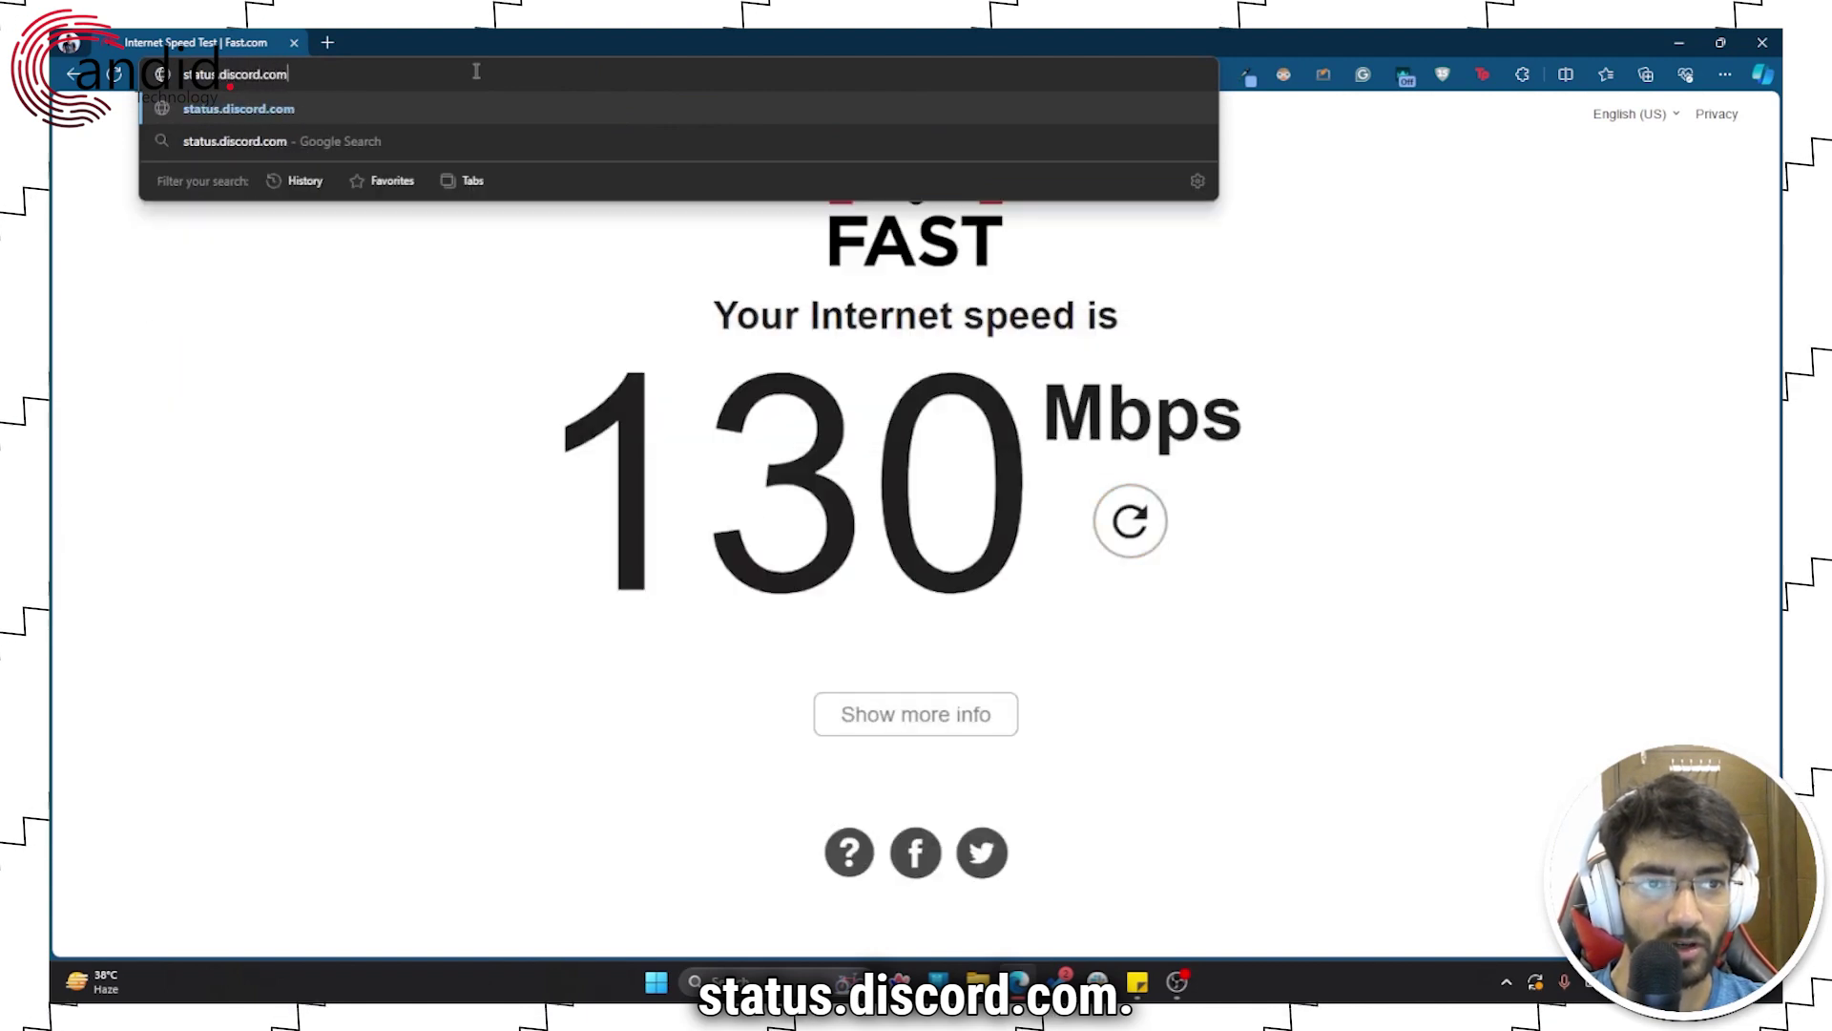
key(Return)
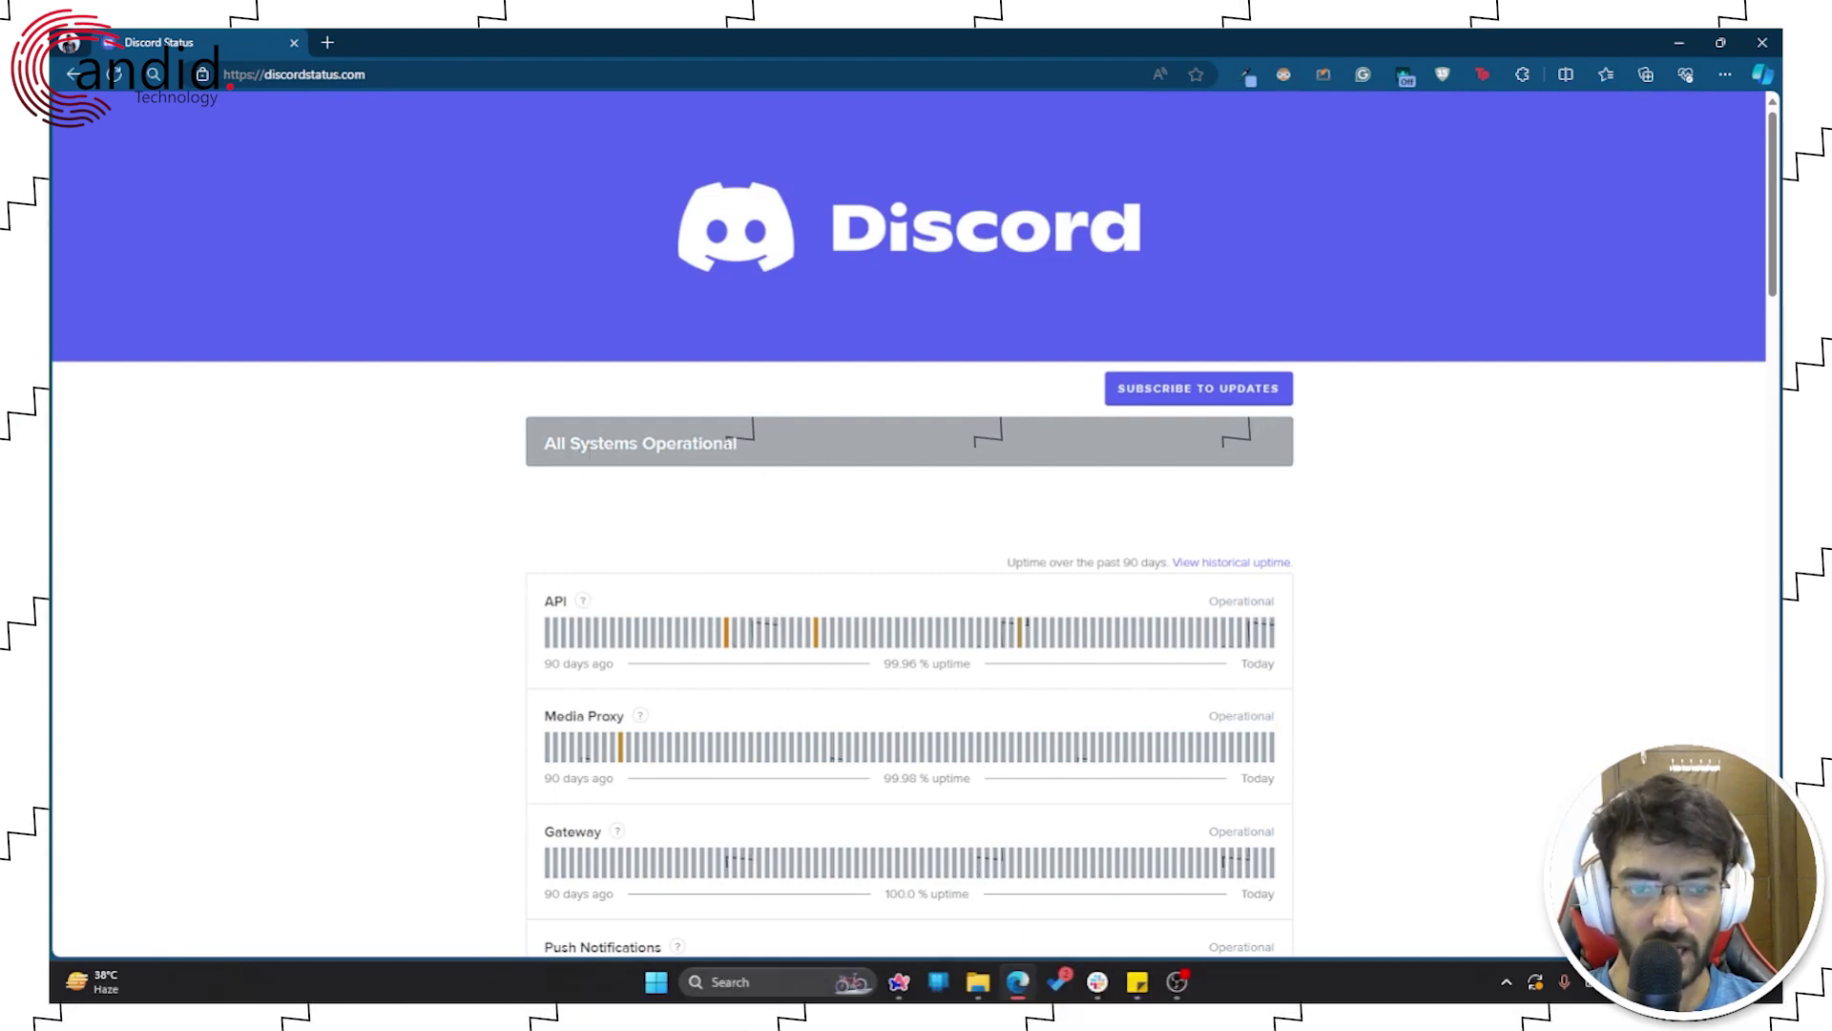
Expand the Client group on the status page and check the status of the individual Discord clients
scroll(667, 449, down, 8)
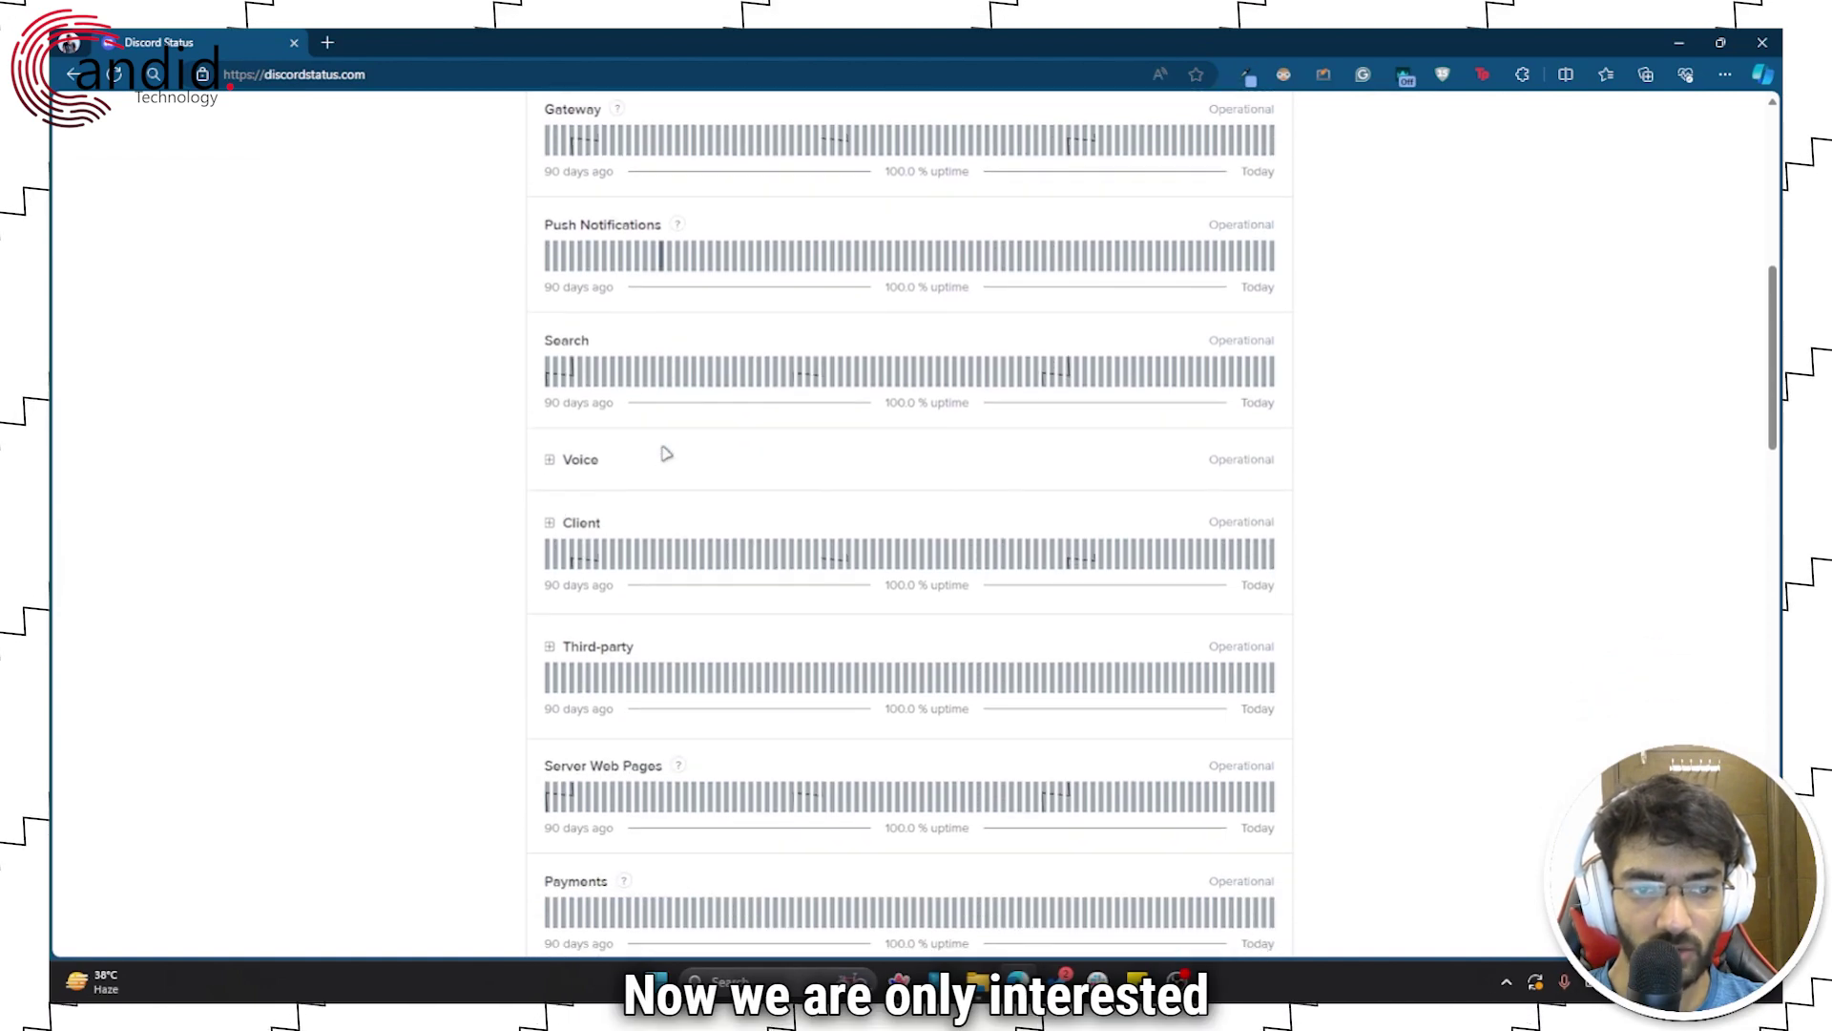
scroll(667, 453, down, 1)
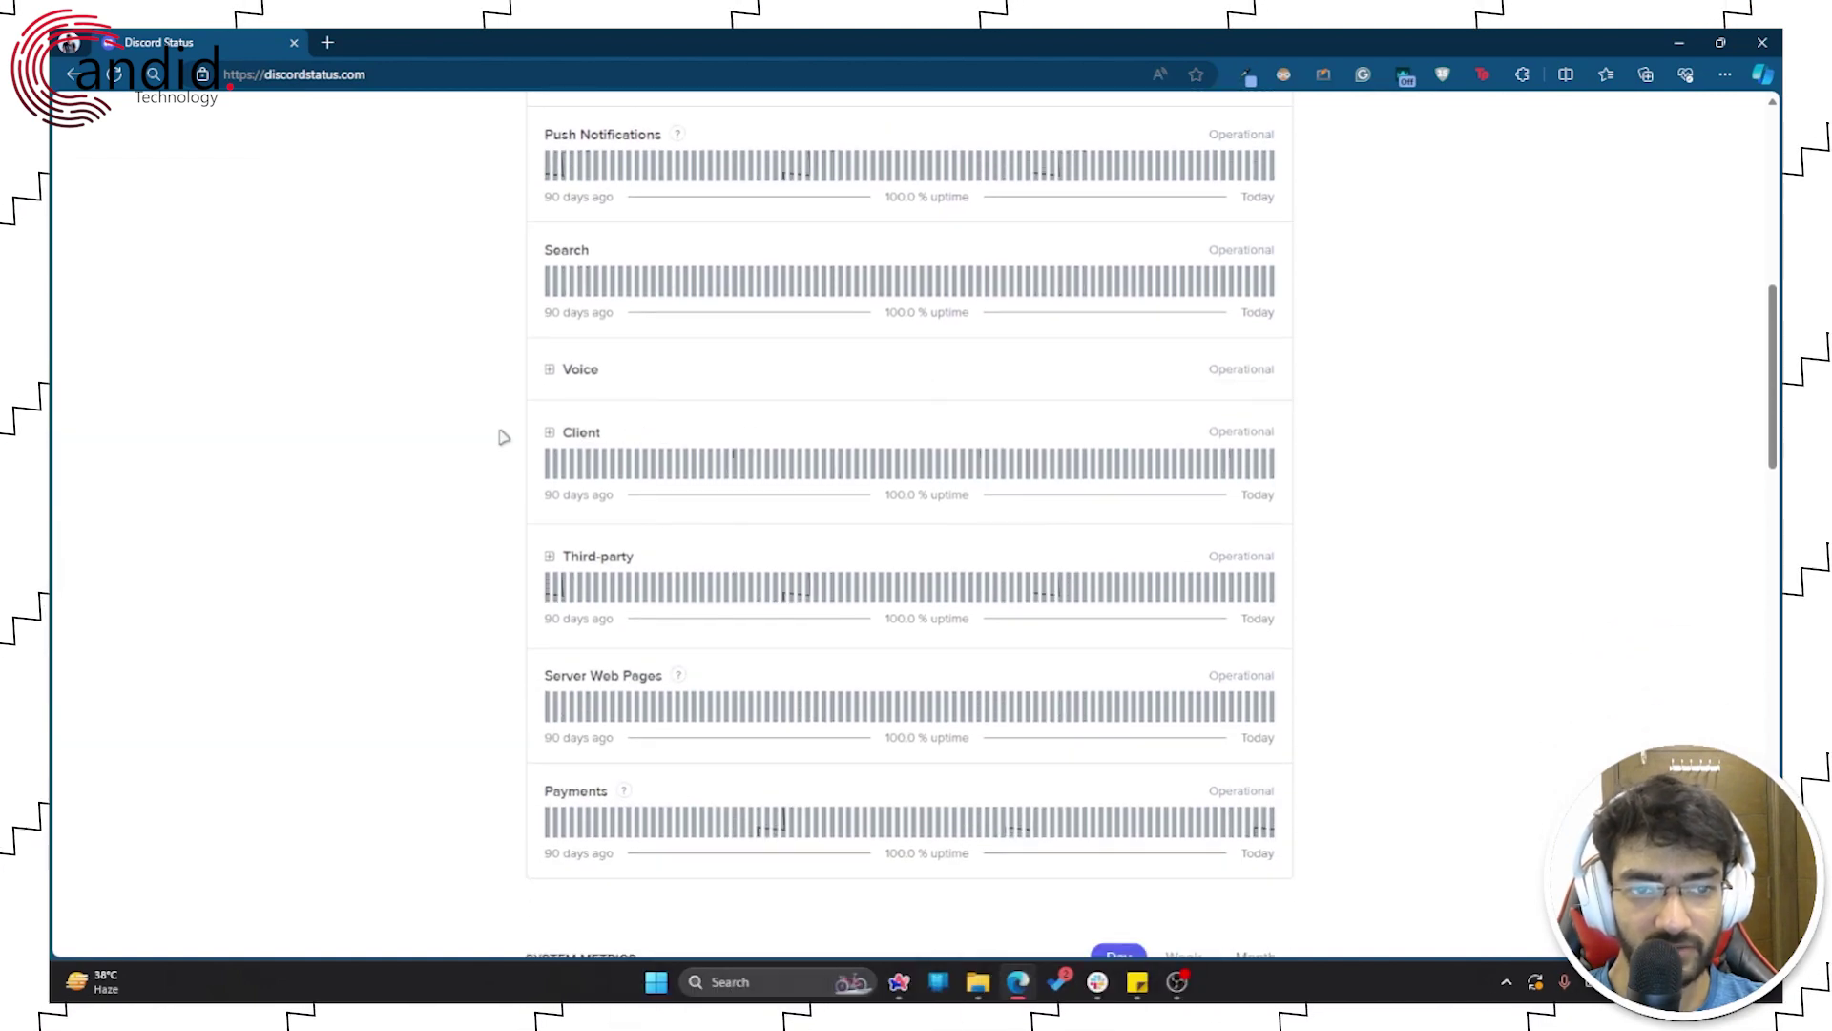
click(550, 433)
scroll(830, 490, down, 1)
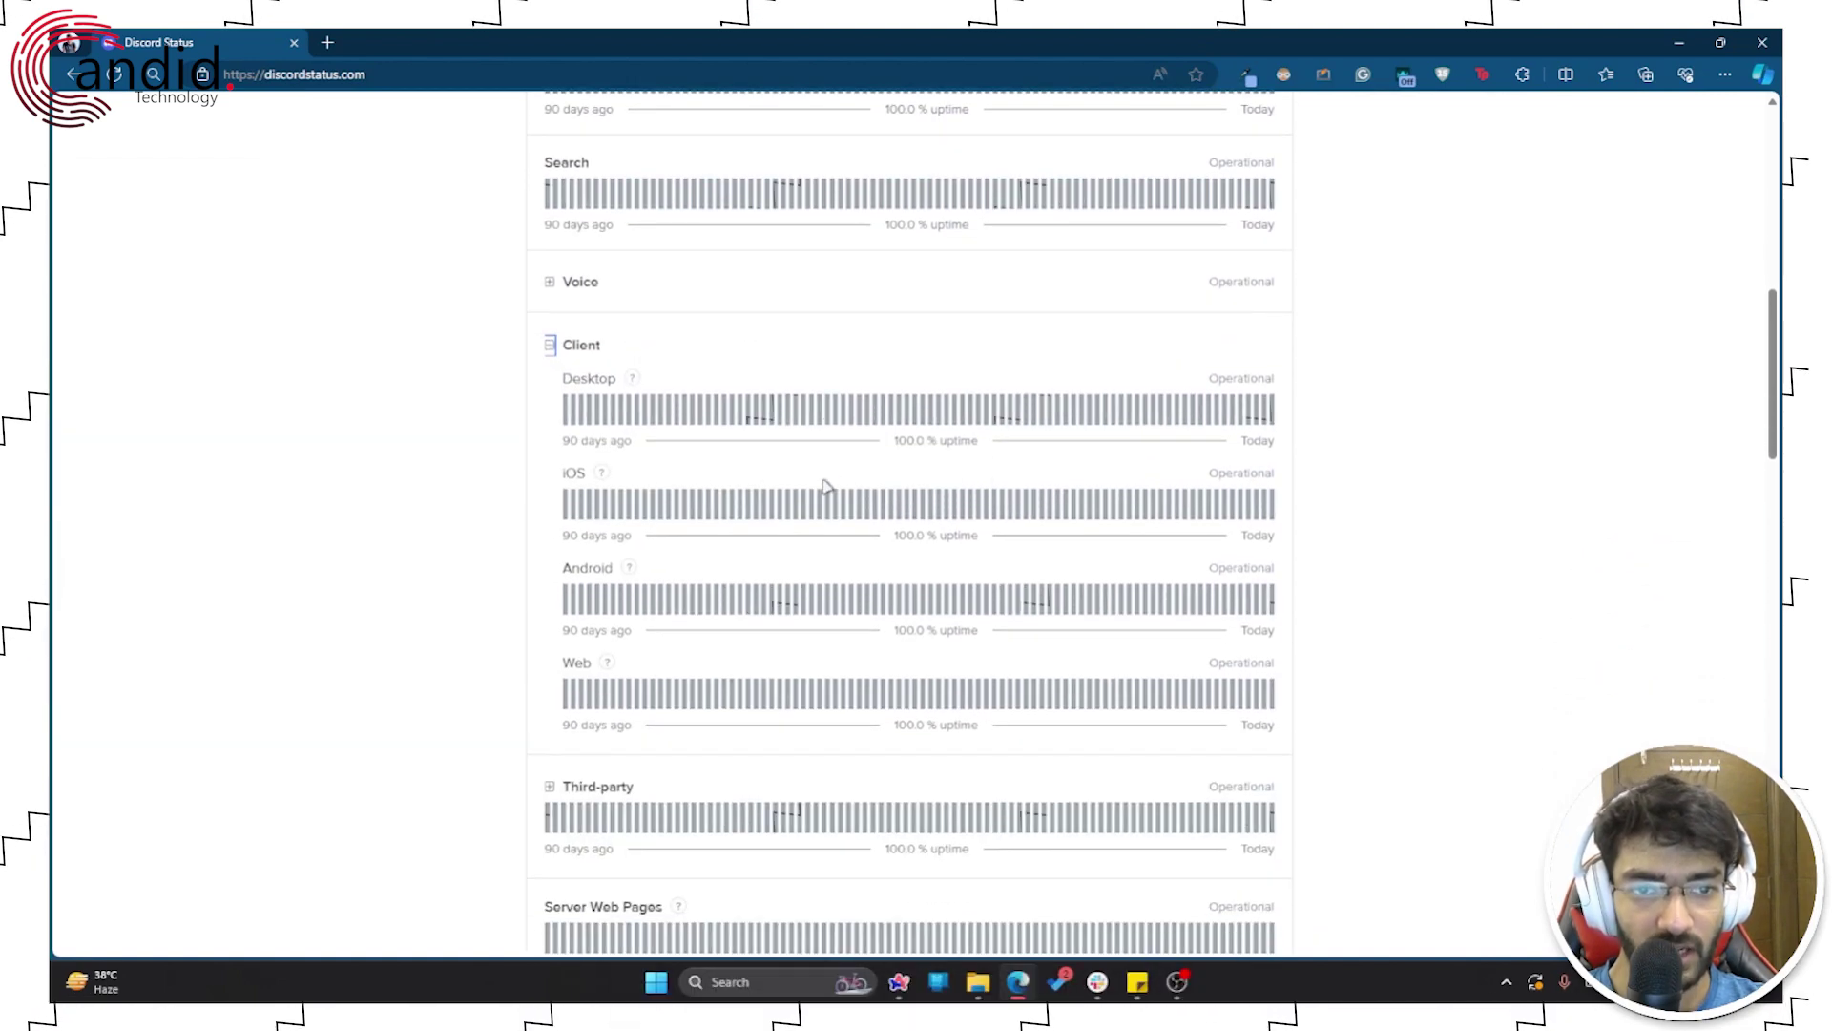
mouse_move(582, 397)
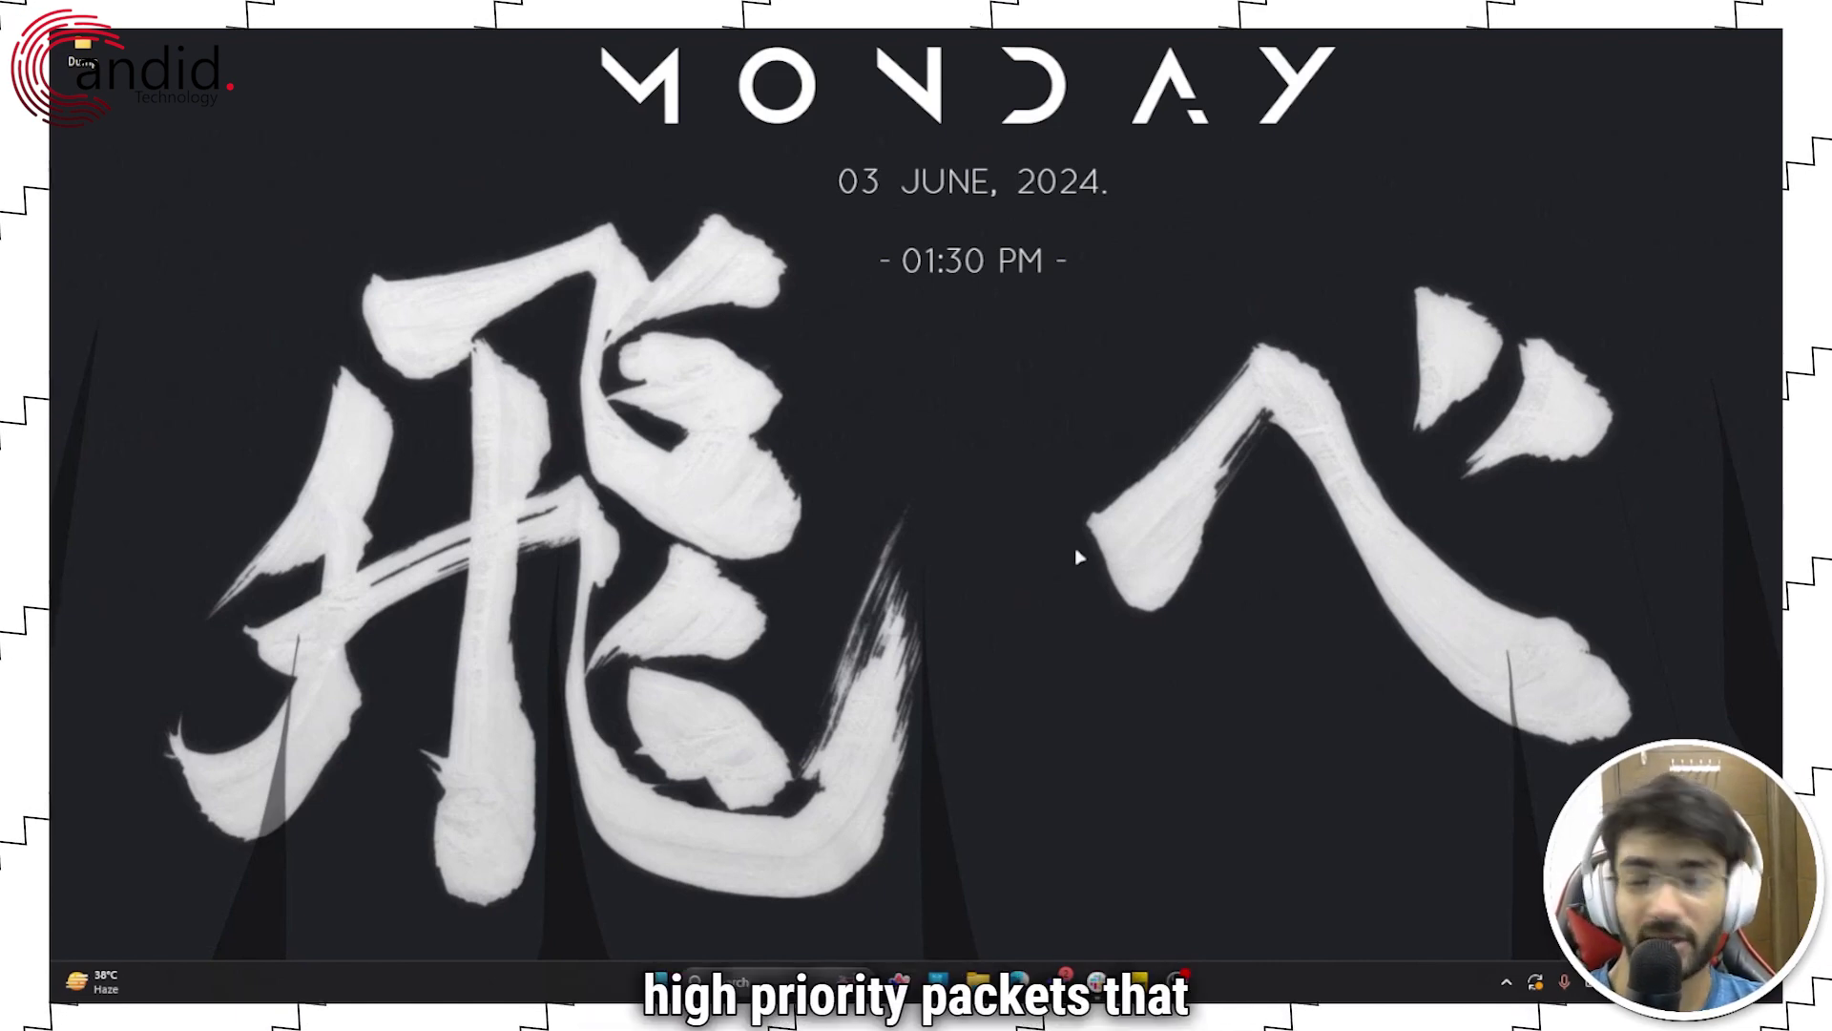
Switch to Discord through the Windows search and leave the settings page that is open
key(super)
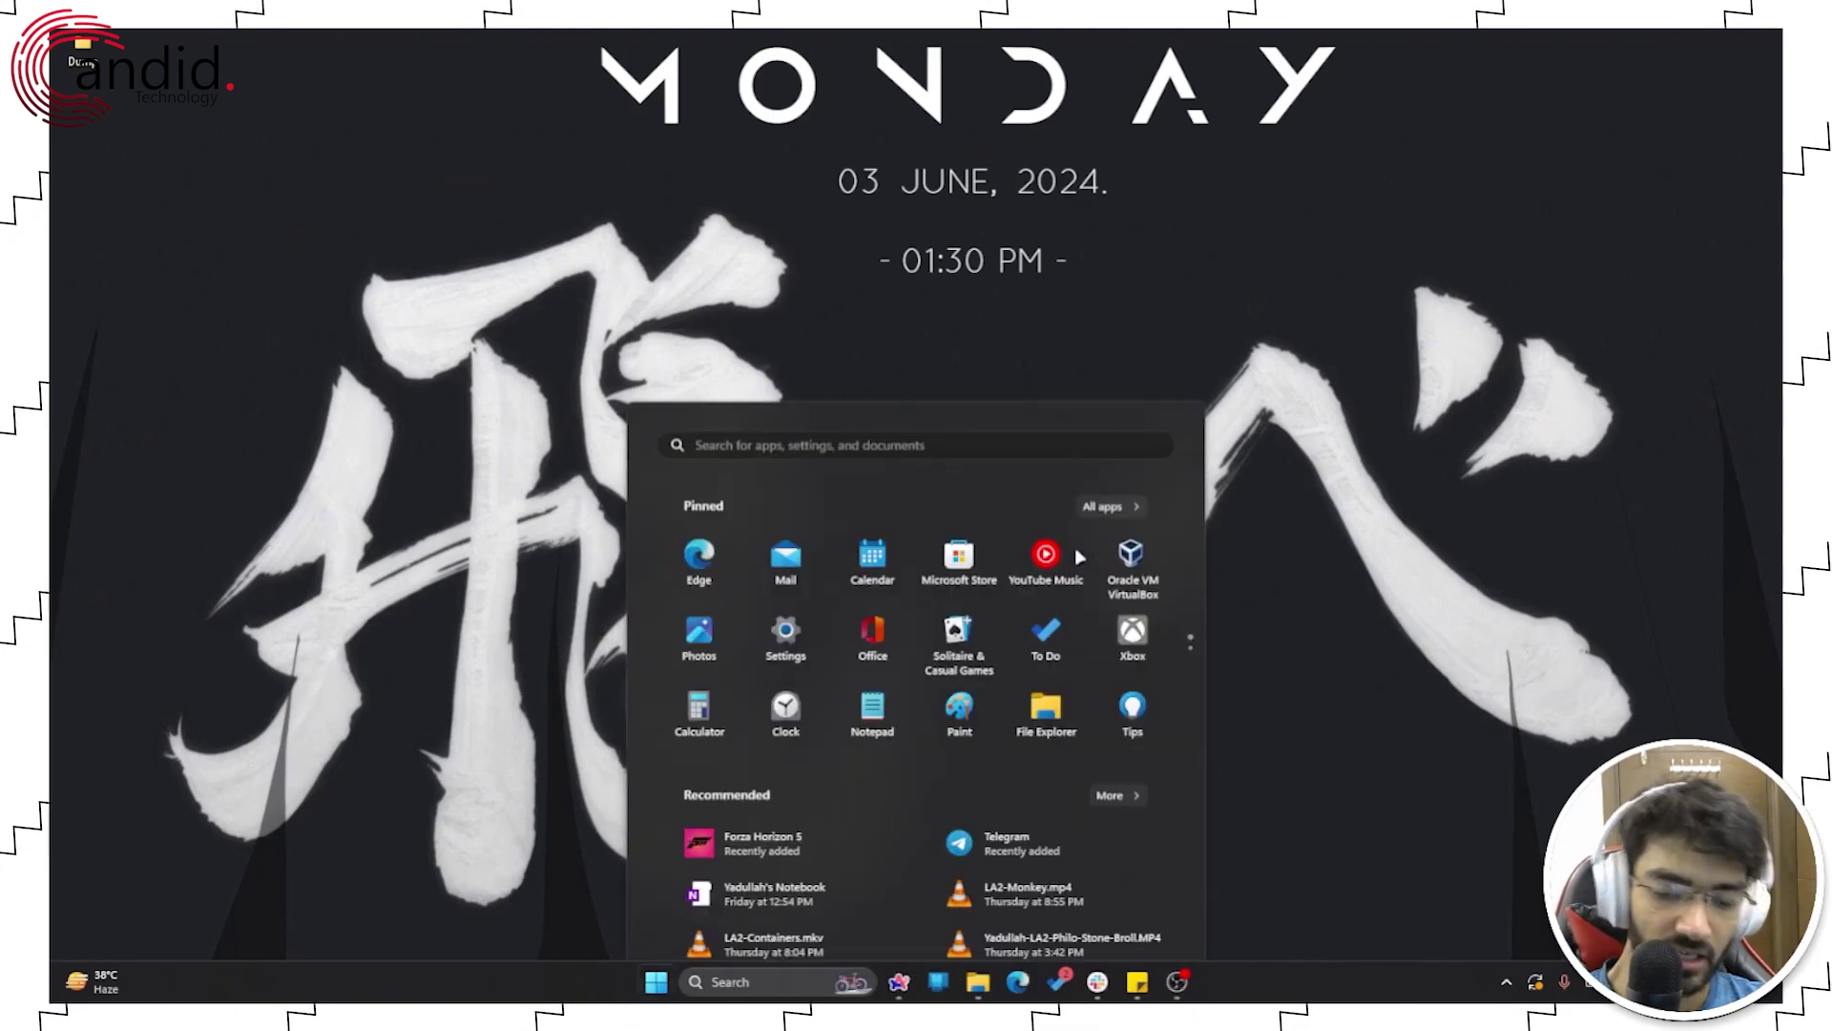
text(disc)
key(Return)
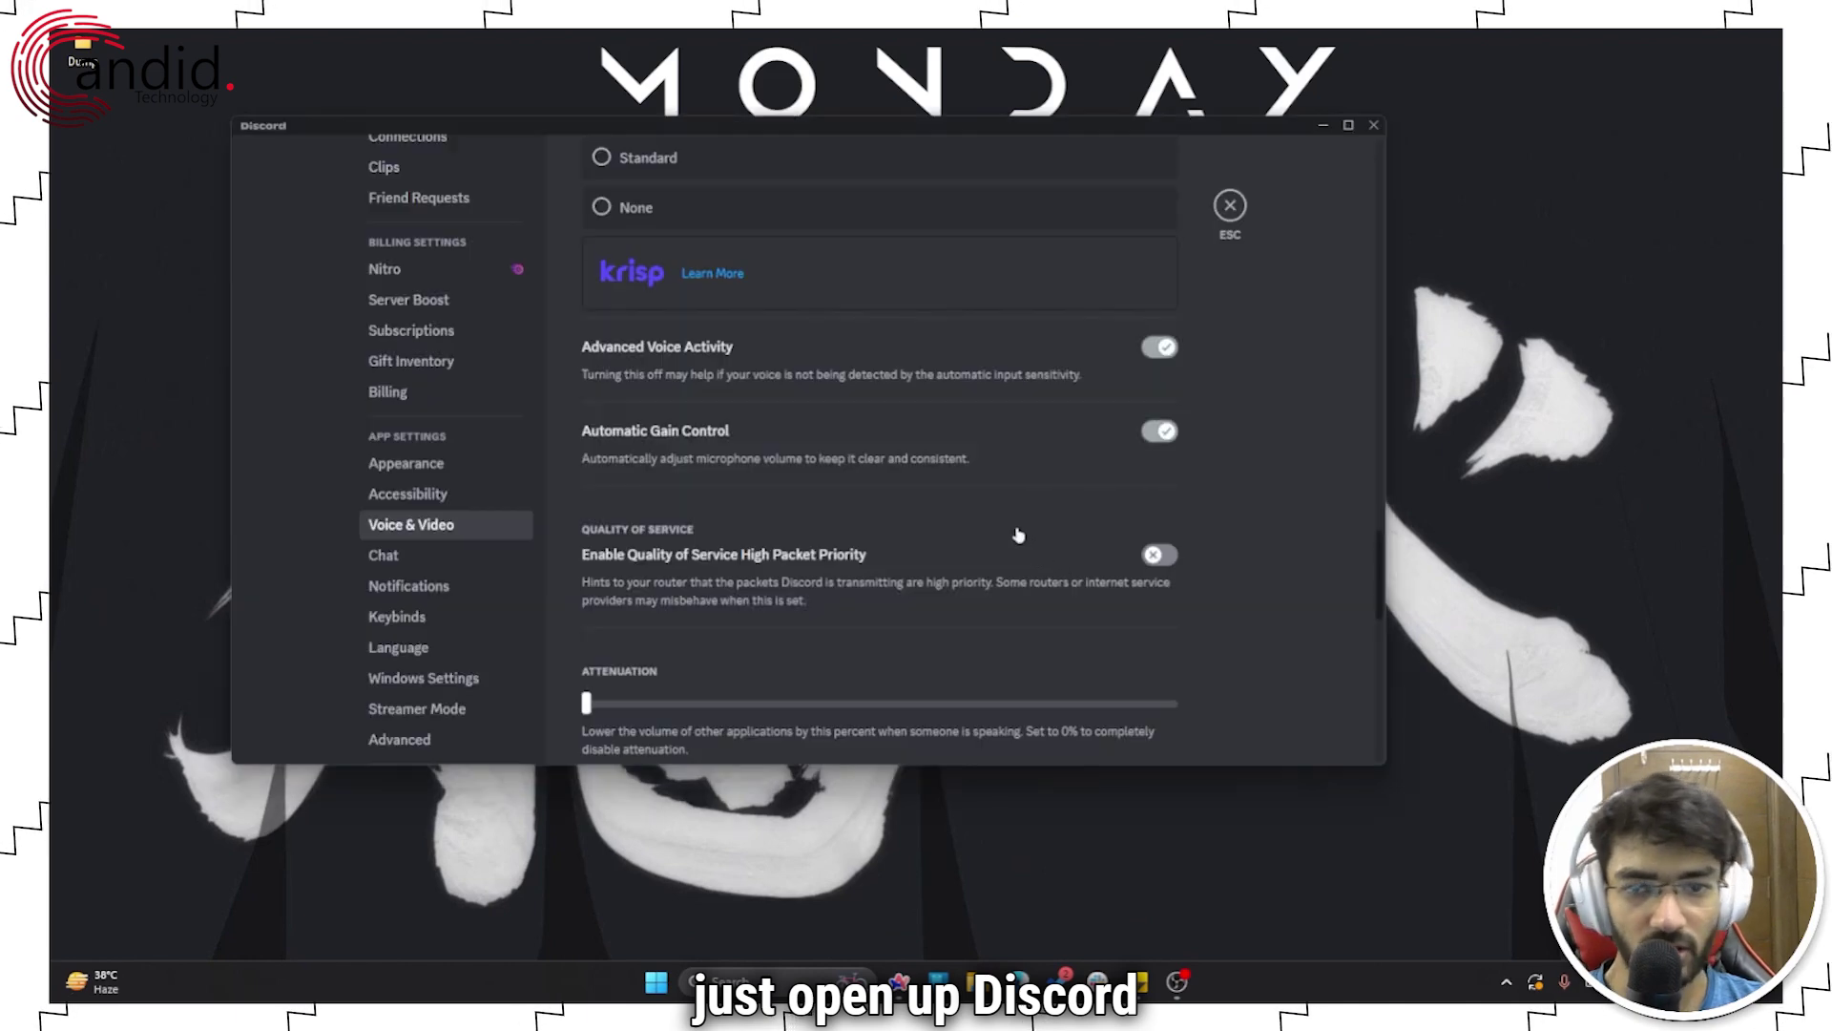
click(1230, 205)
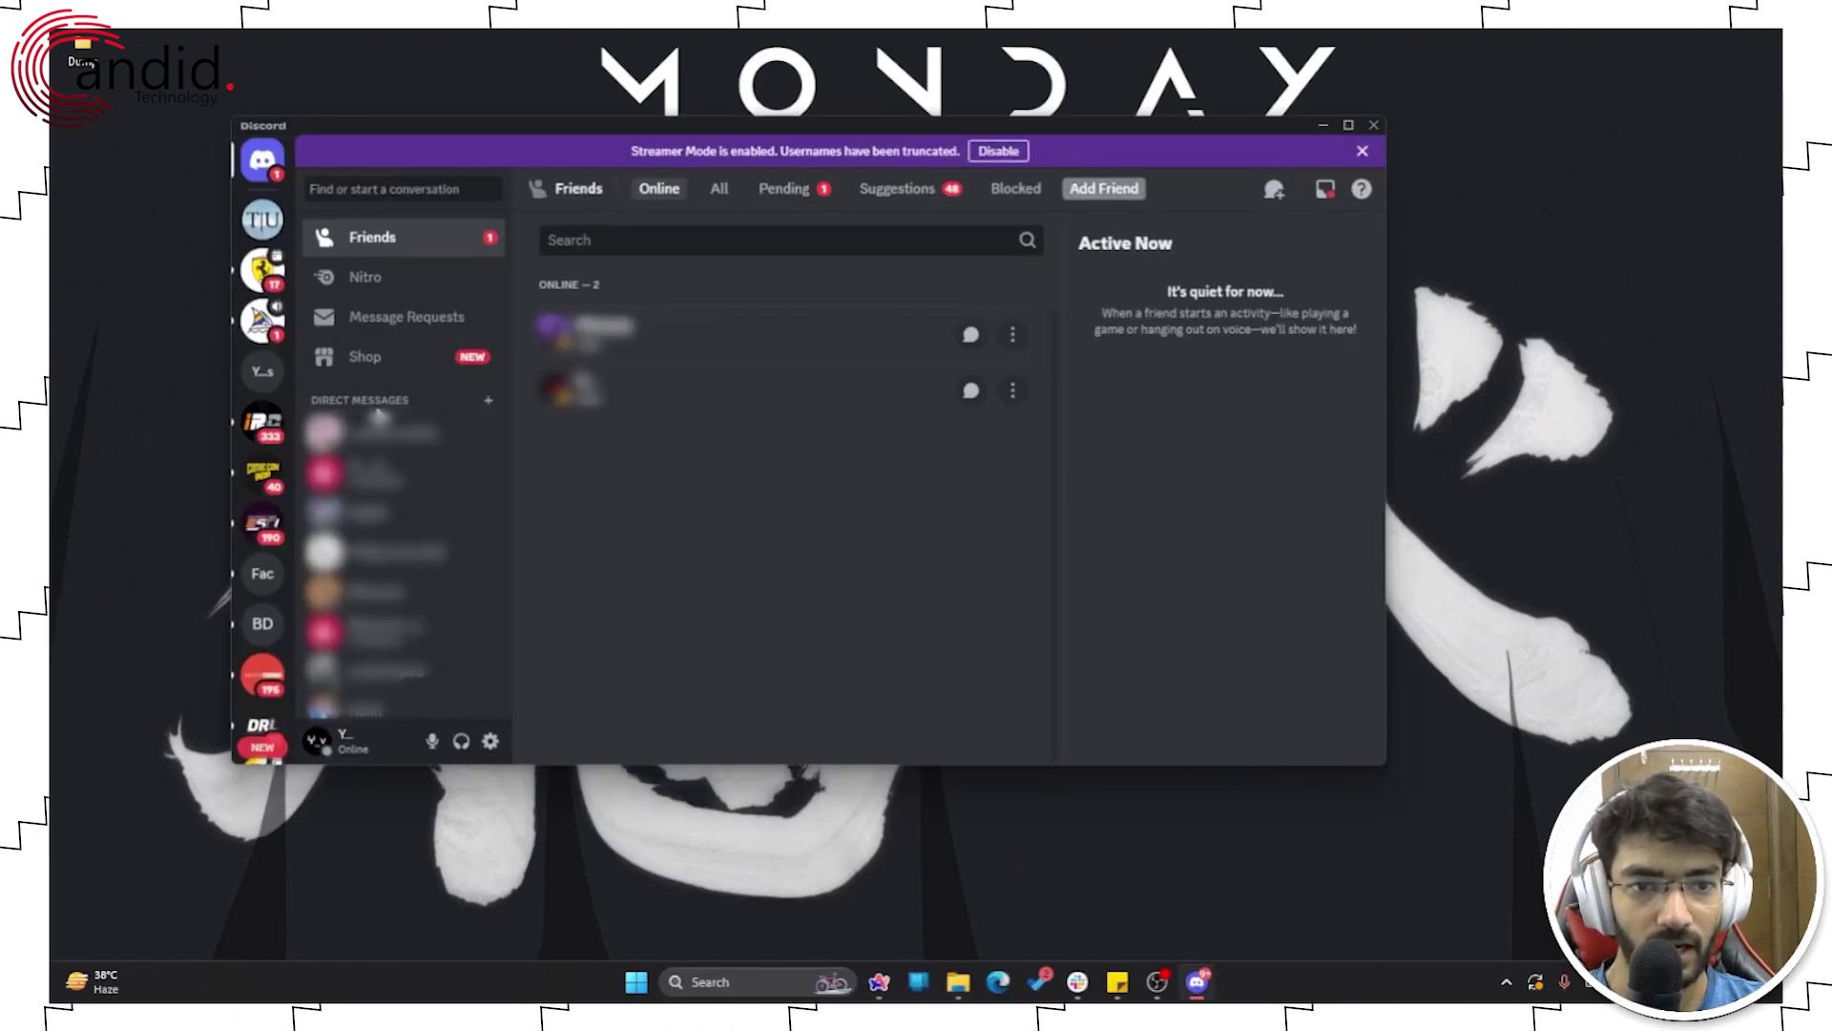
Open the Voice & Video user settings and go down past the video backgrounds towards the Quality of Service section
click(490, 744)
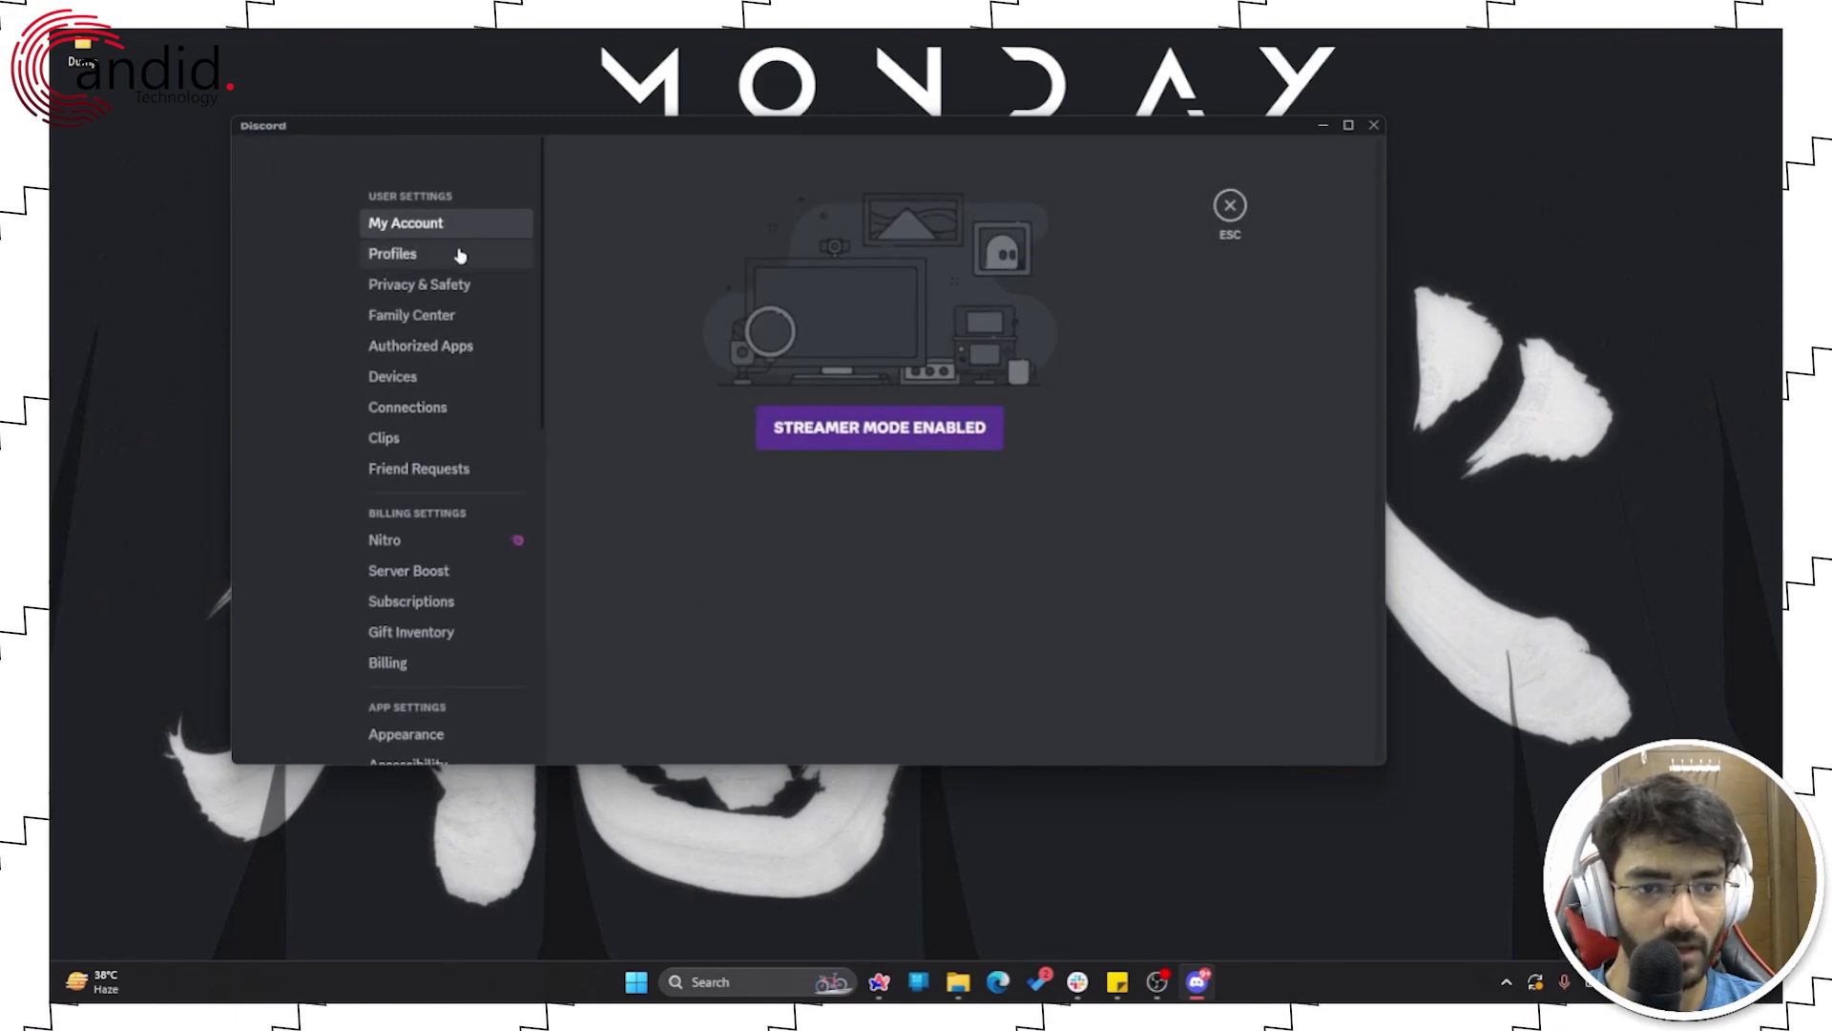
scroll(478, 519, down, 4)
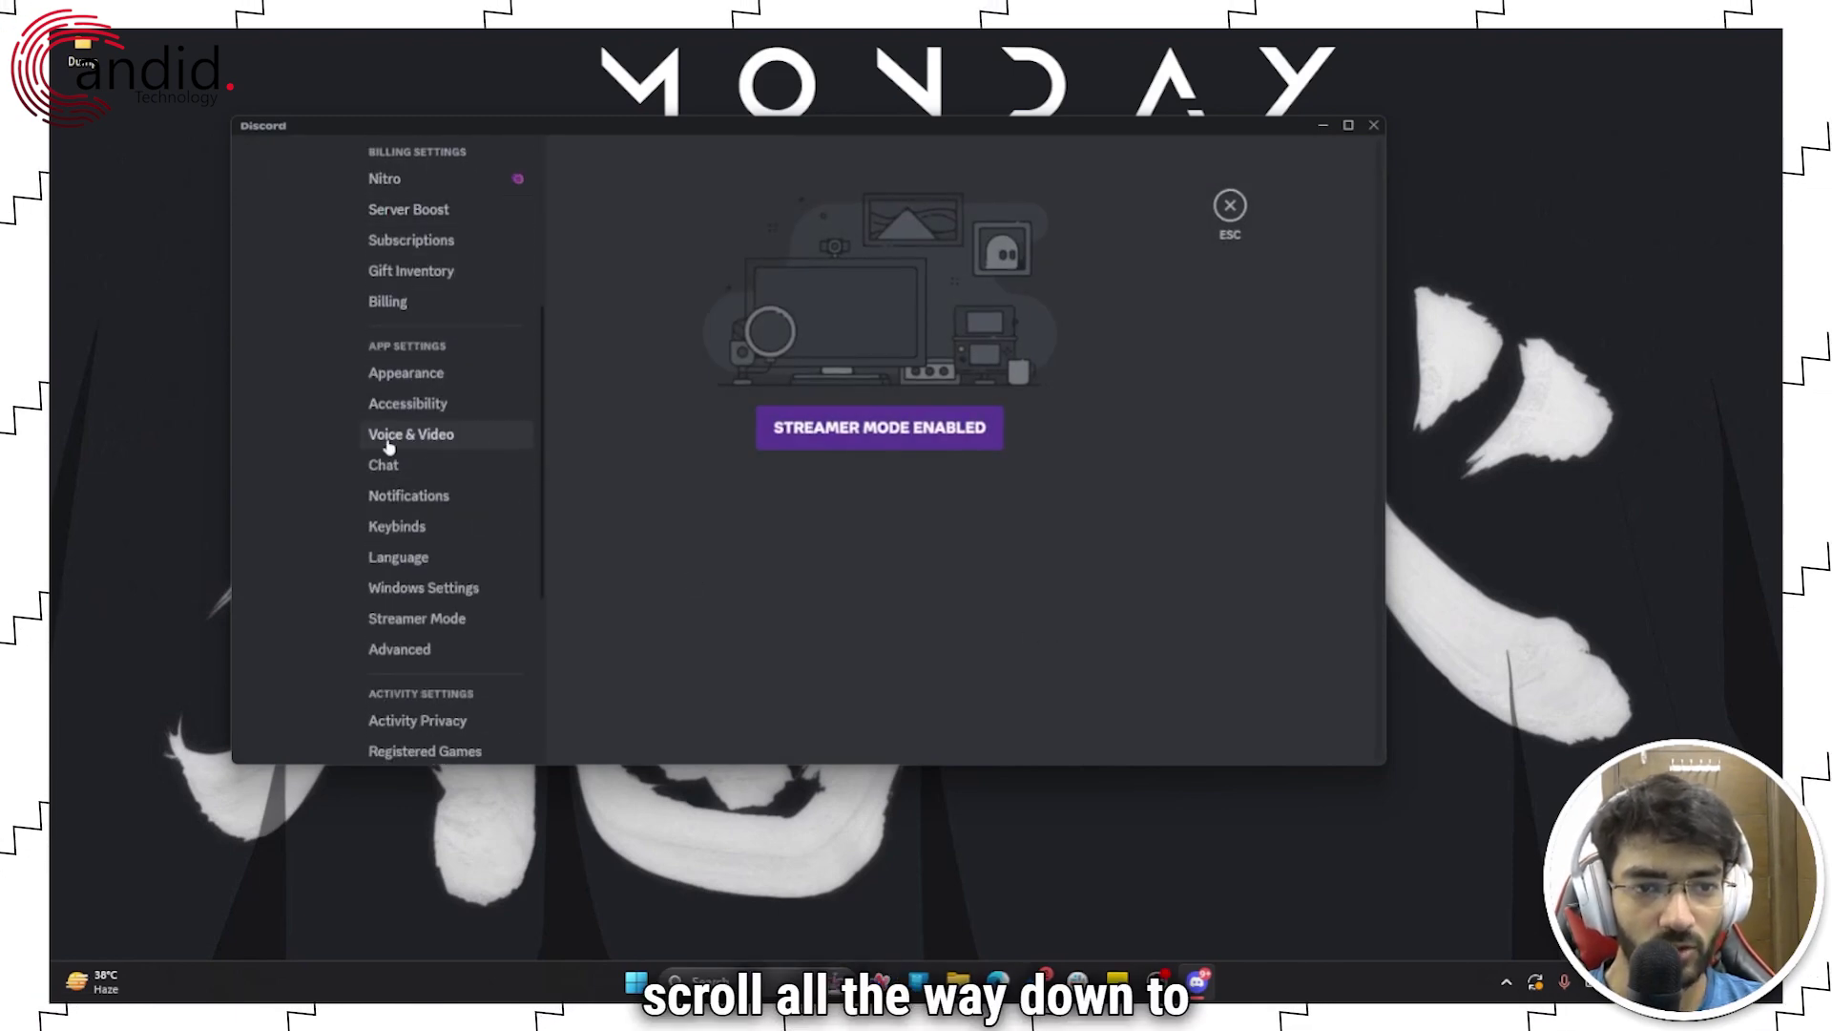
click(387, 439)
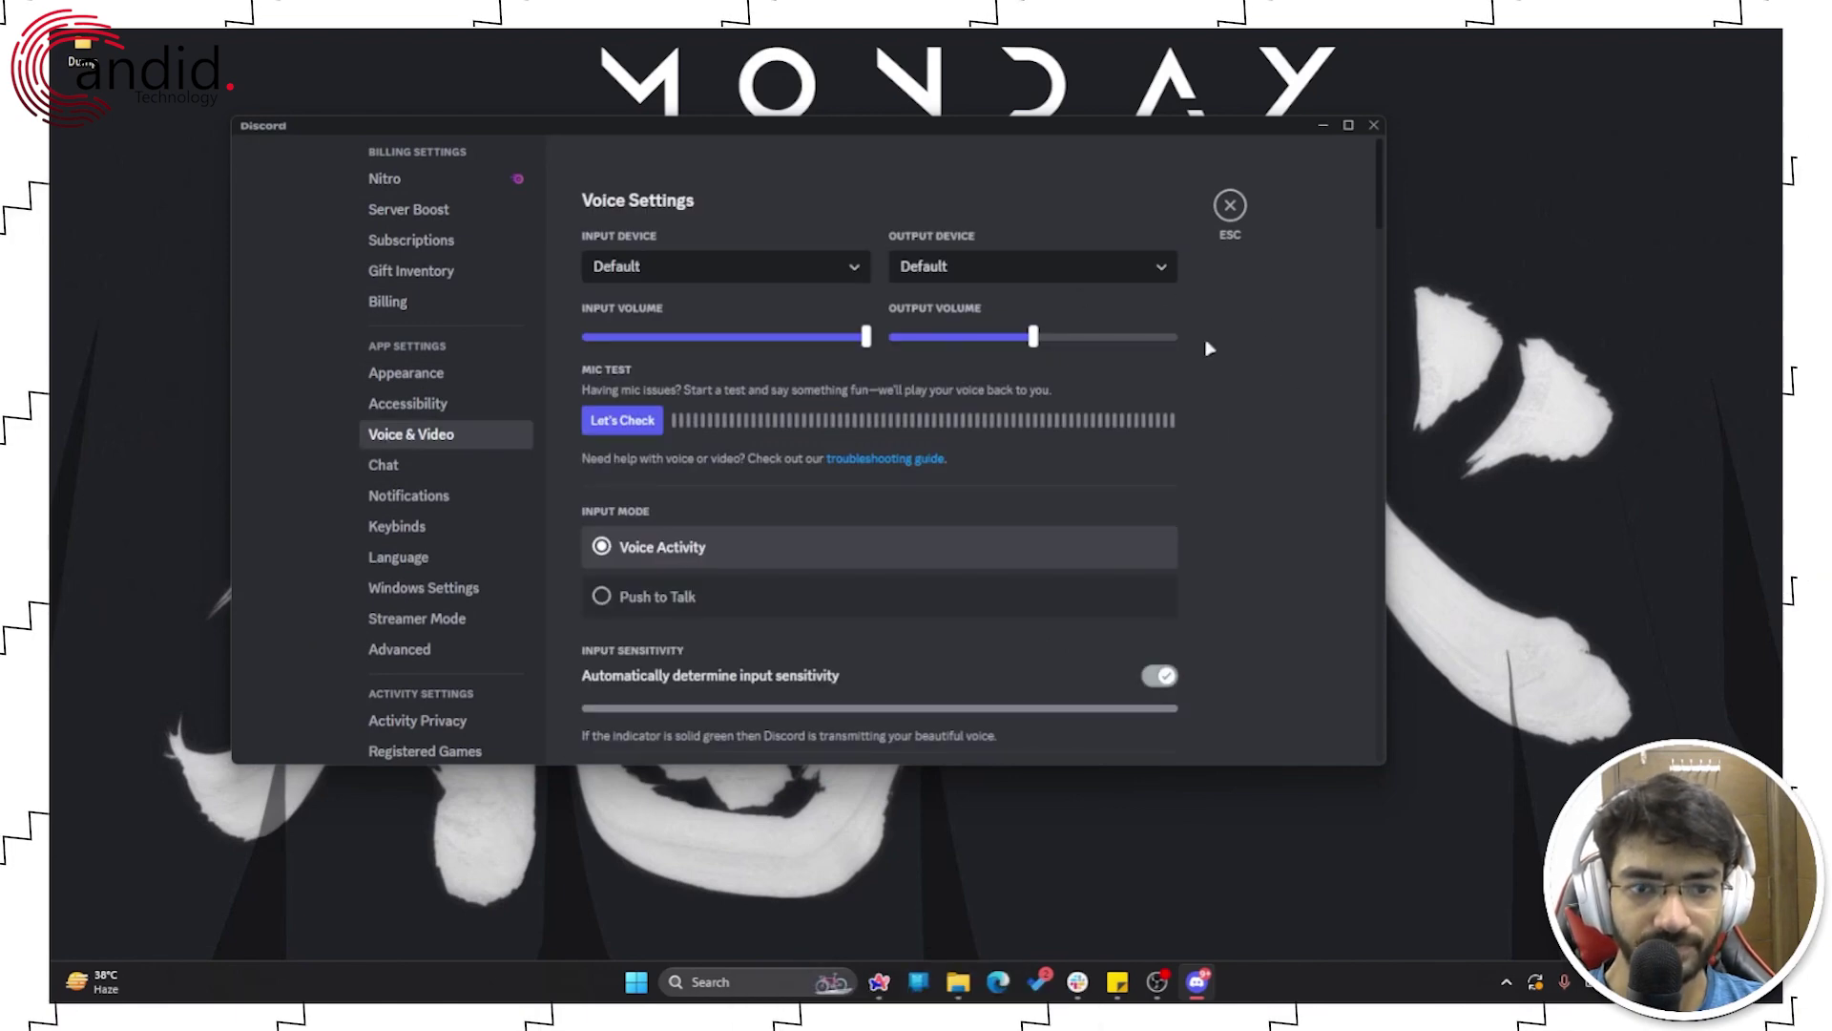
scroll(1215, 387, down, 10)
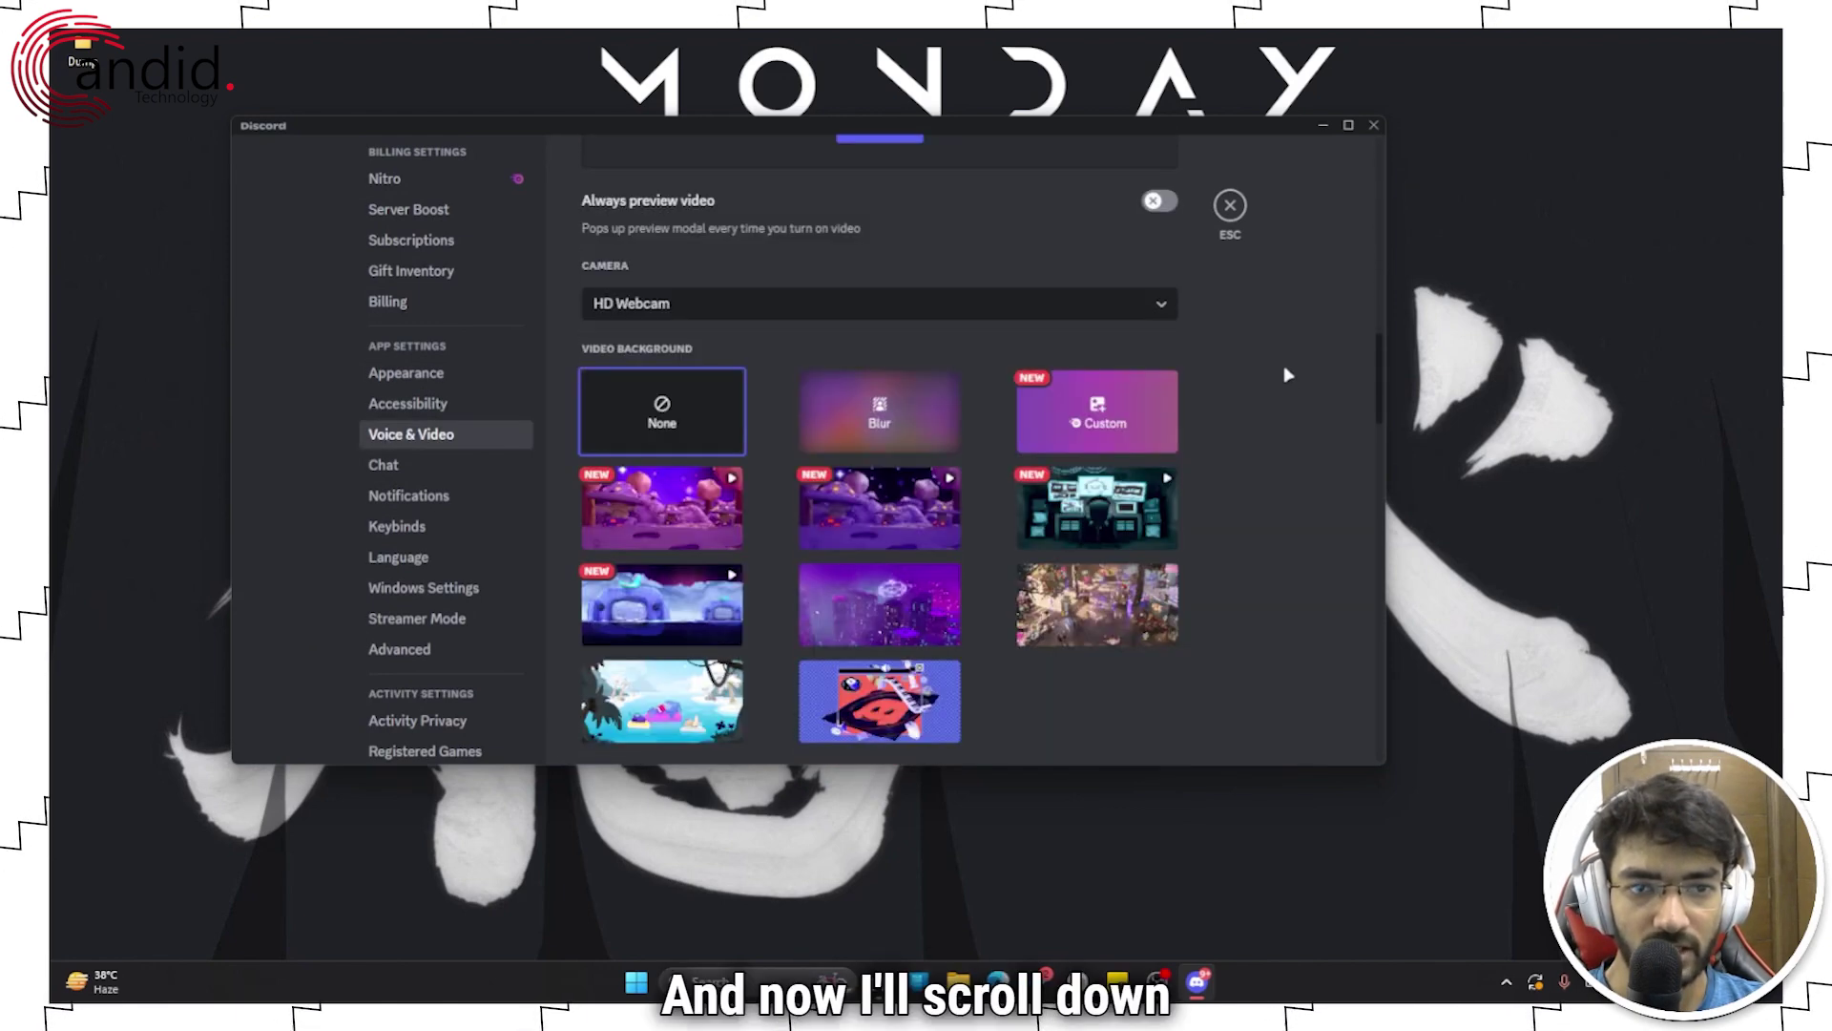
scroll(1287, 375, down, 15)
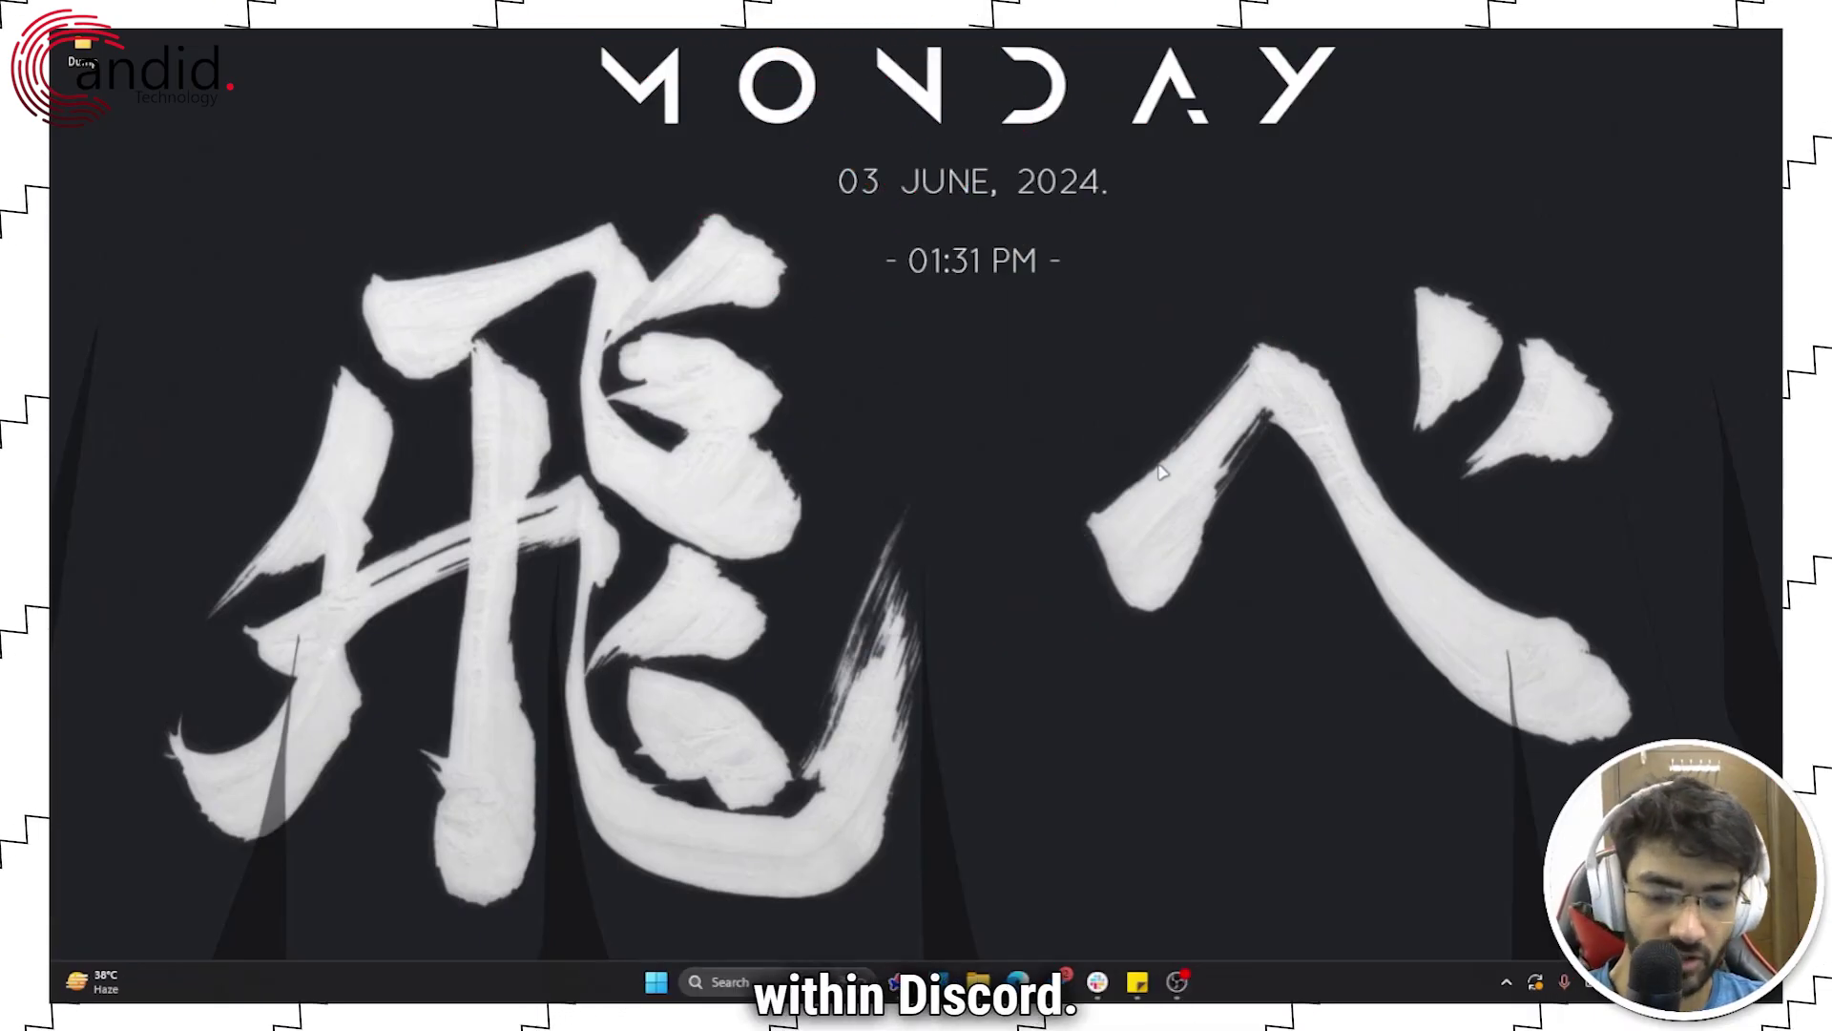
Bring Discord up again from the Windows search and exit its settings back to the Friends view
key(super)
text(disc)
key(Return)
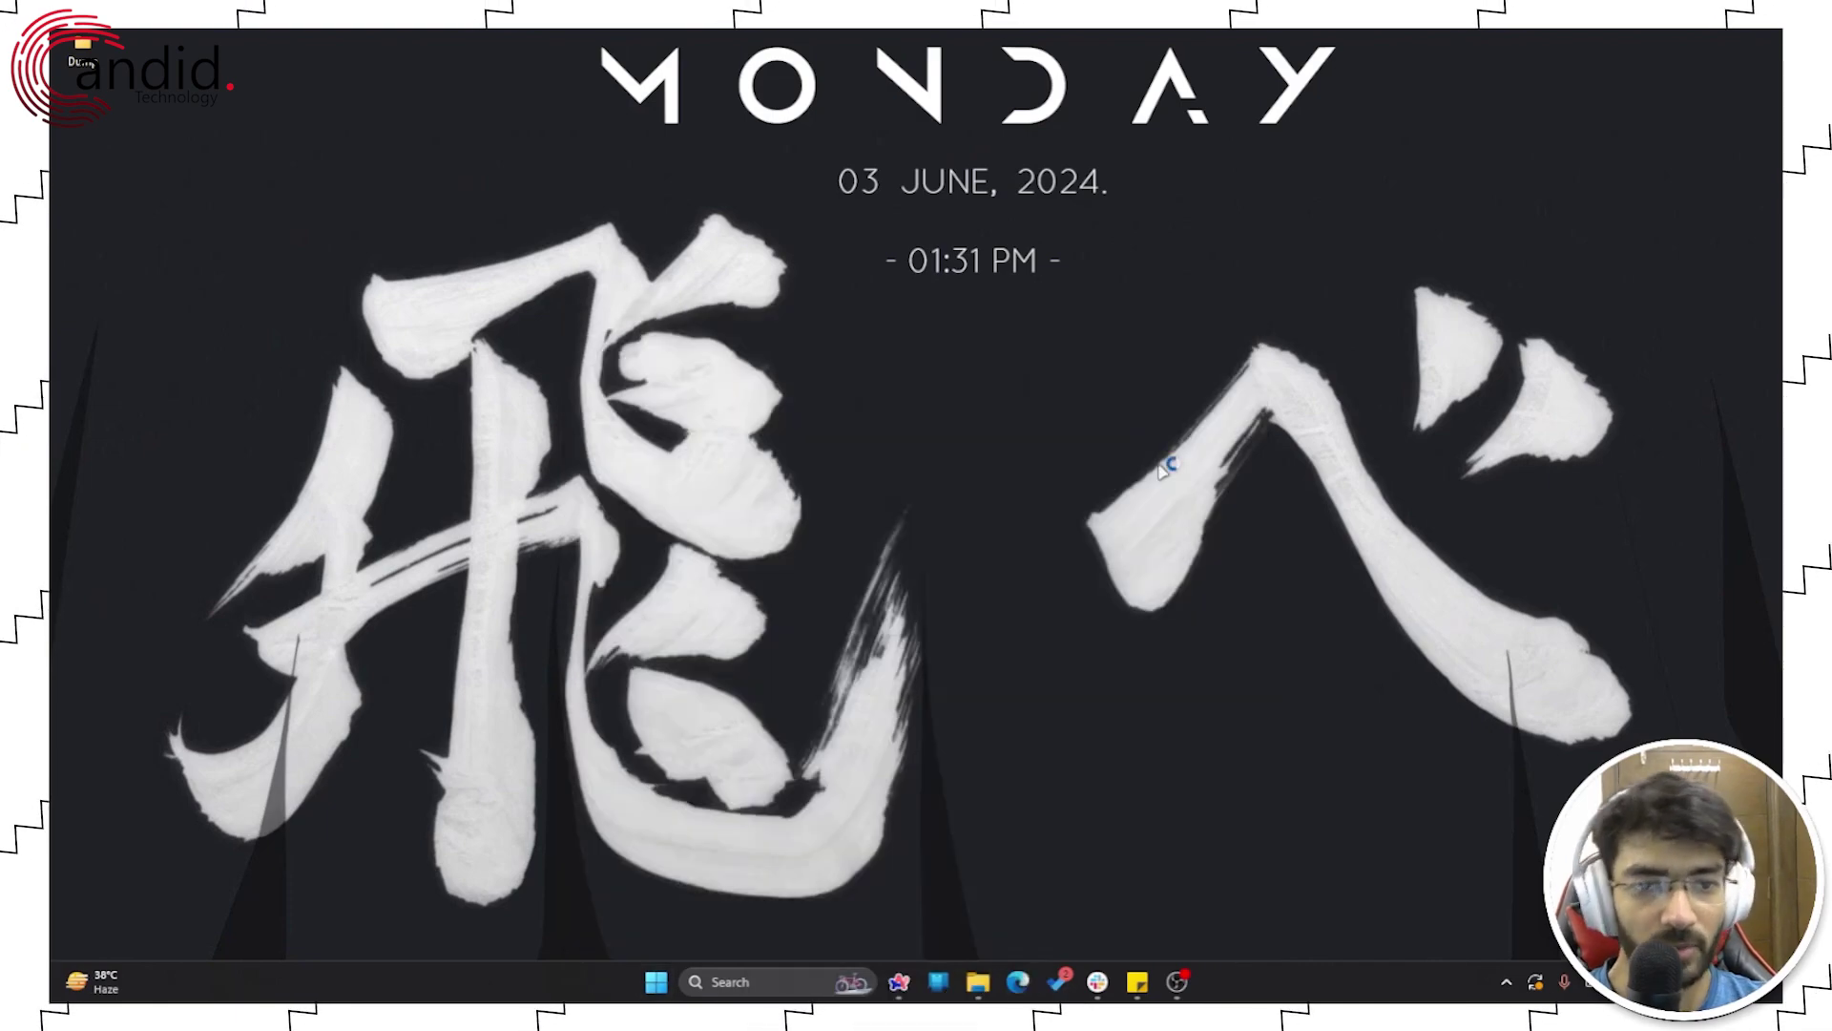
click(1230, 205)
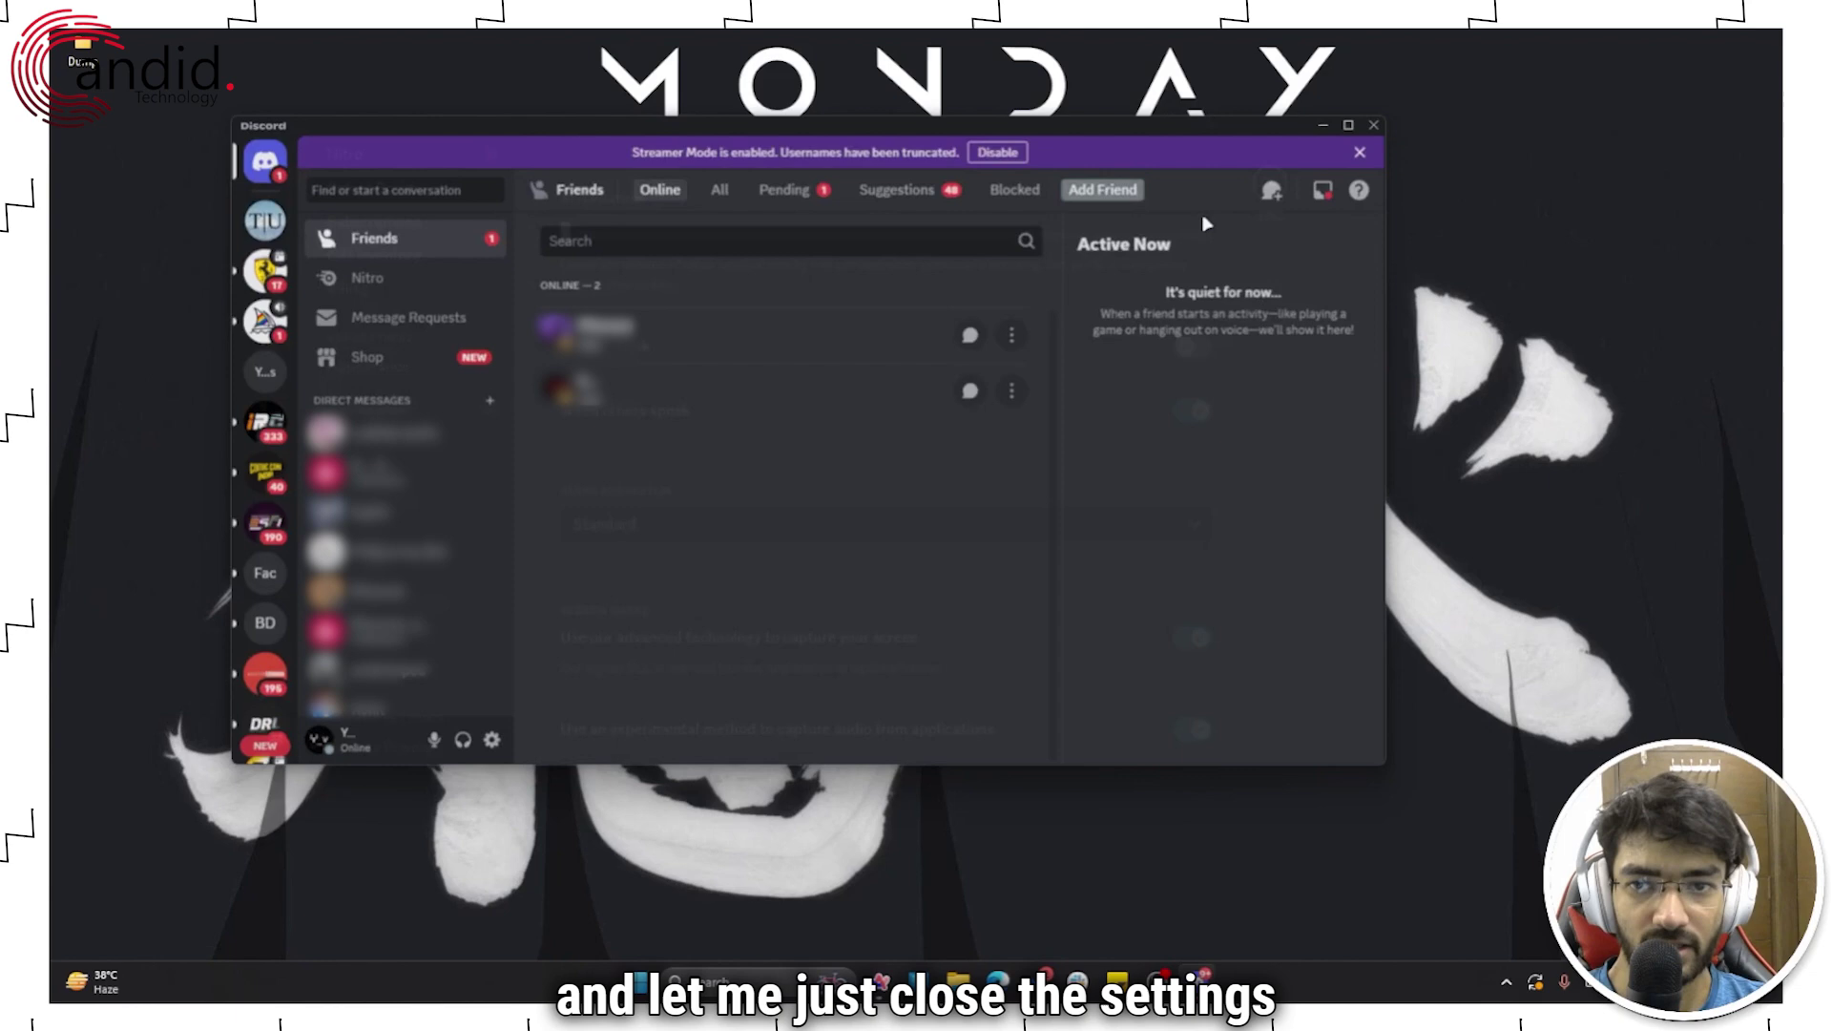
Reopen the user settings at Voice & Video and look through the options below Video Settings
click(493, 741)
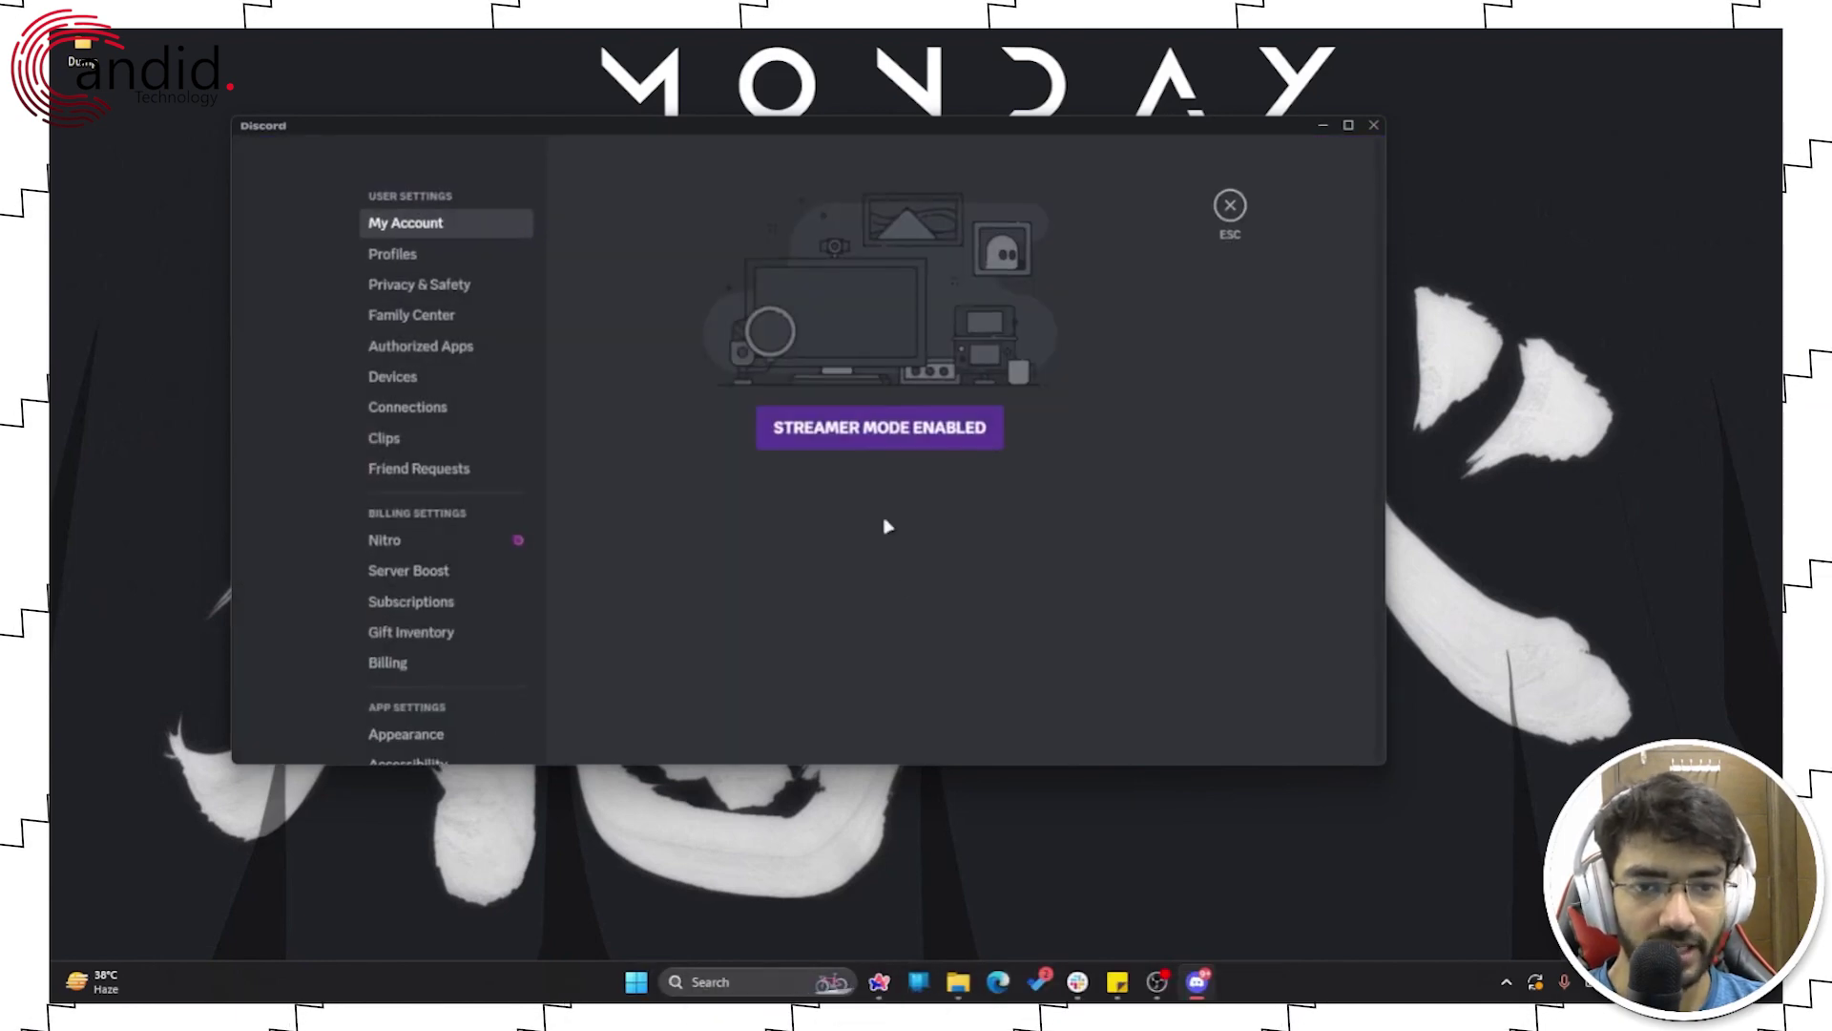
scroll(442, 363, down, 5)
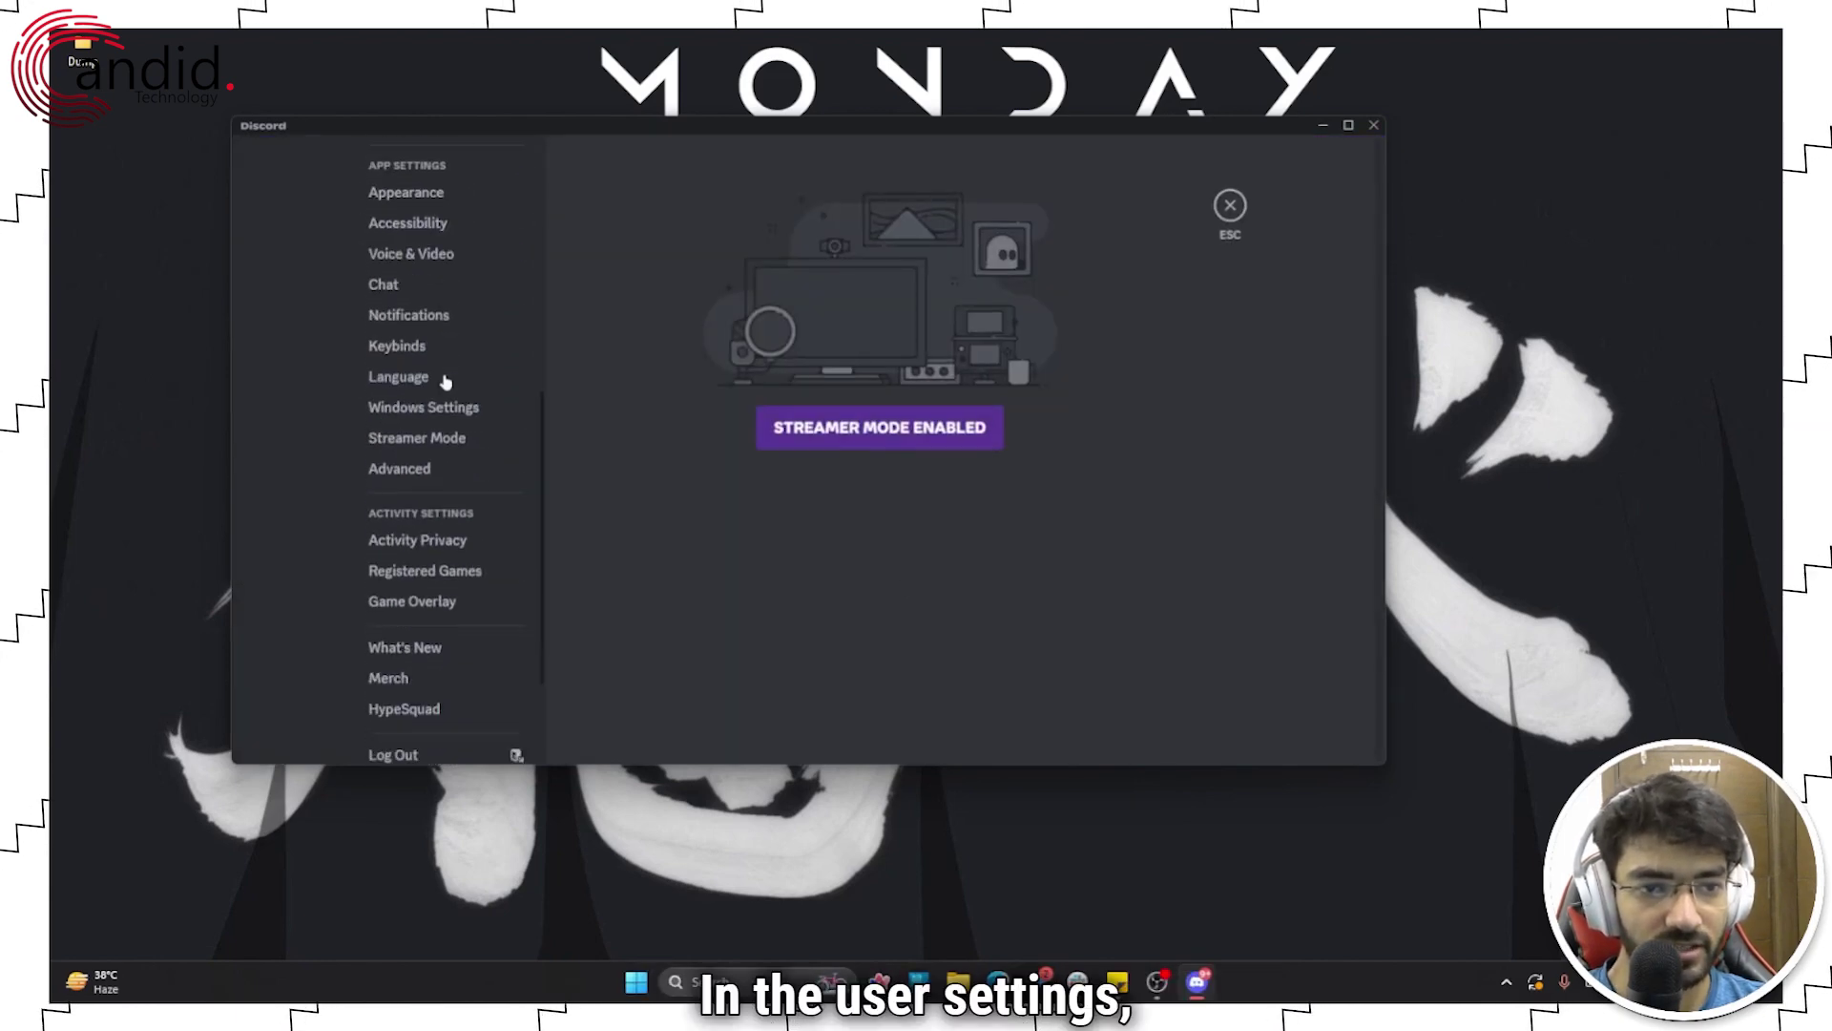
click(458, 254)
scroll(1287, 405, down, 20)
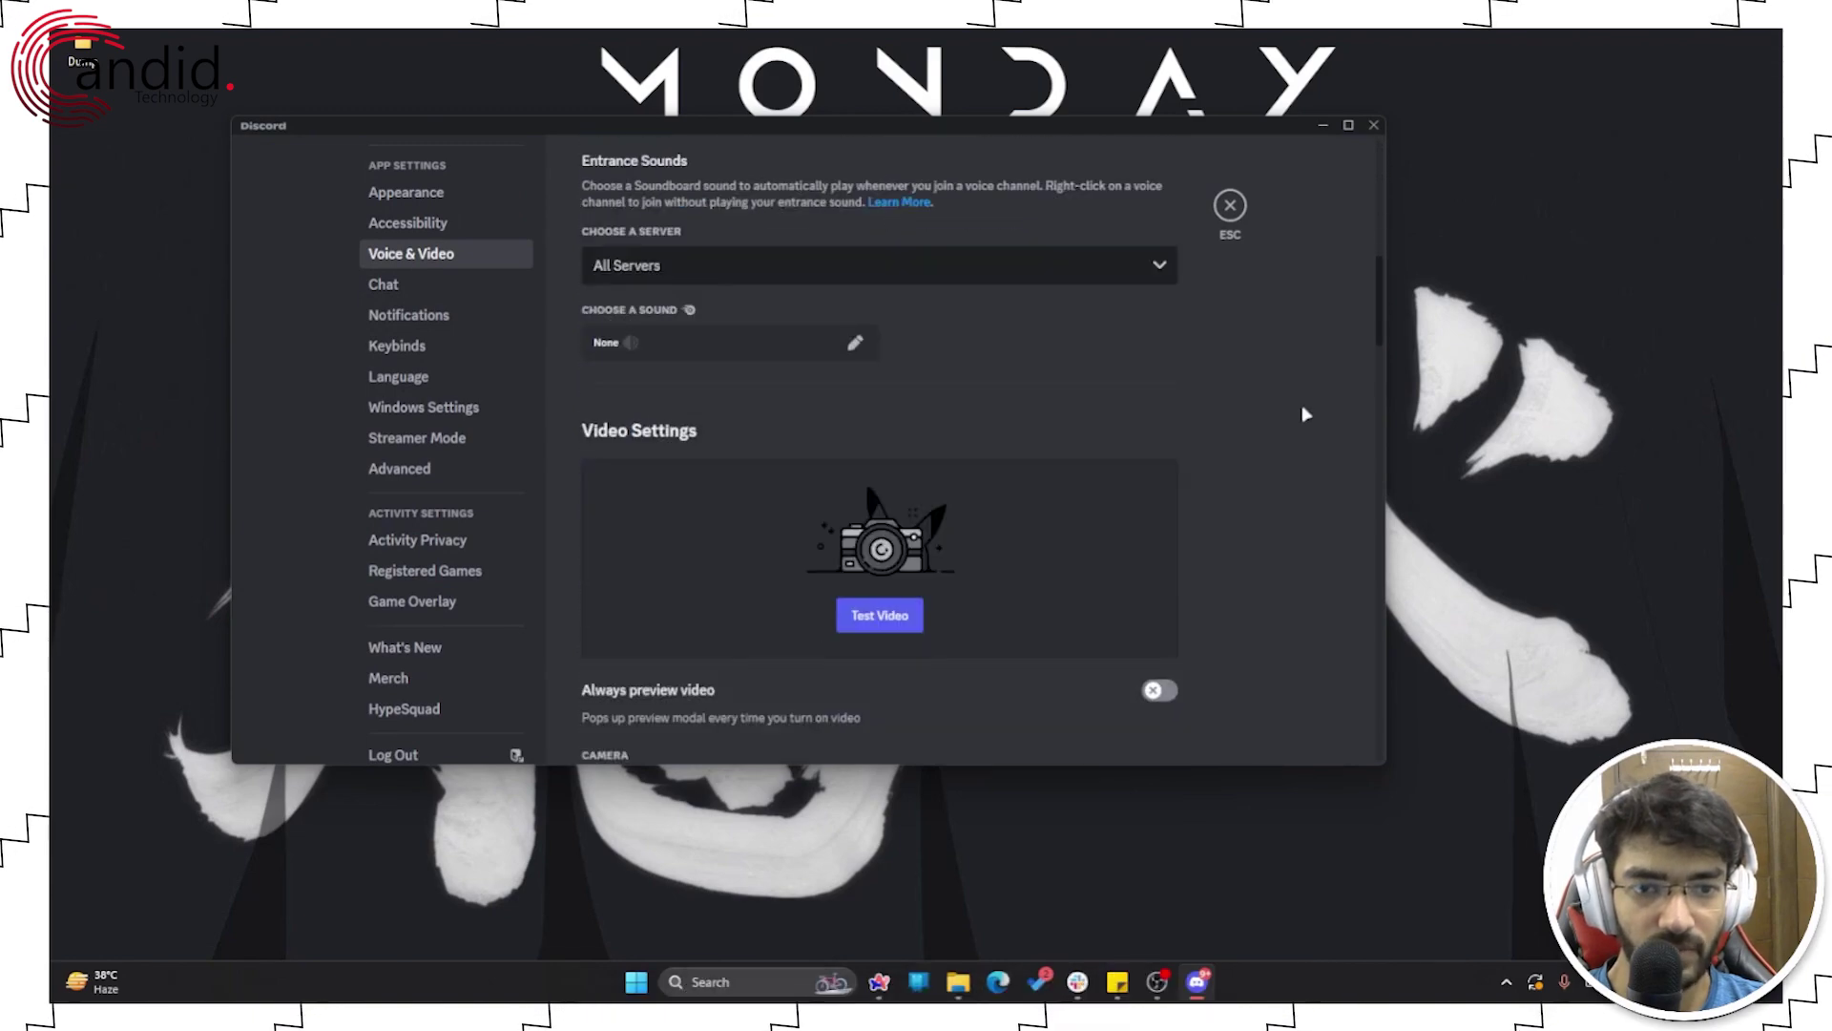
scroll(1289, 411, down, 10)
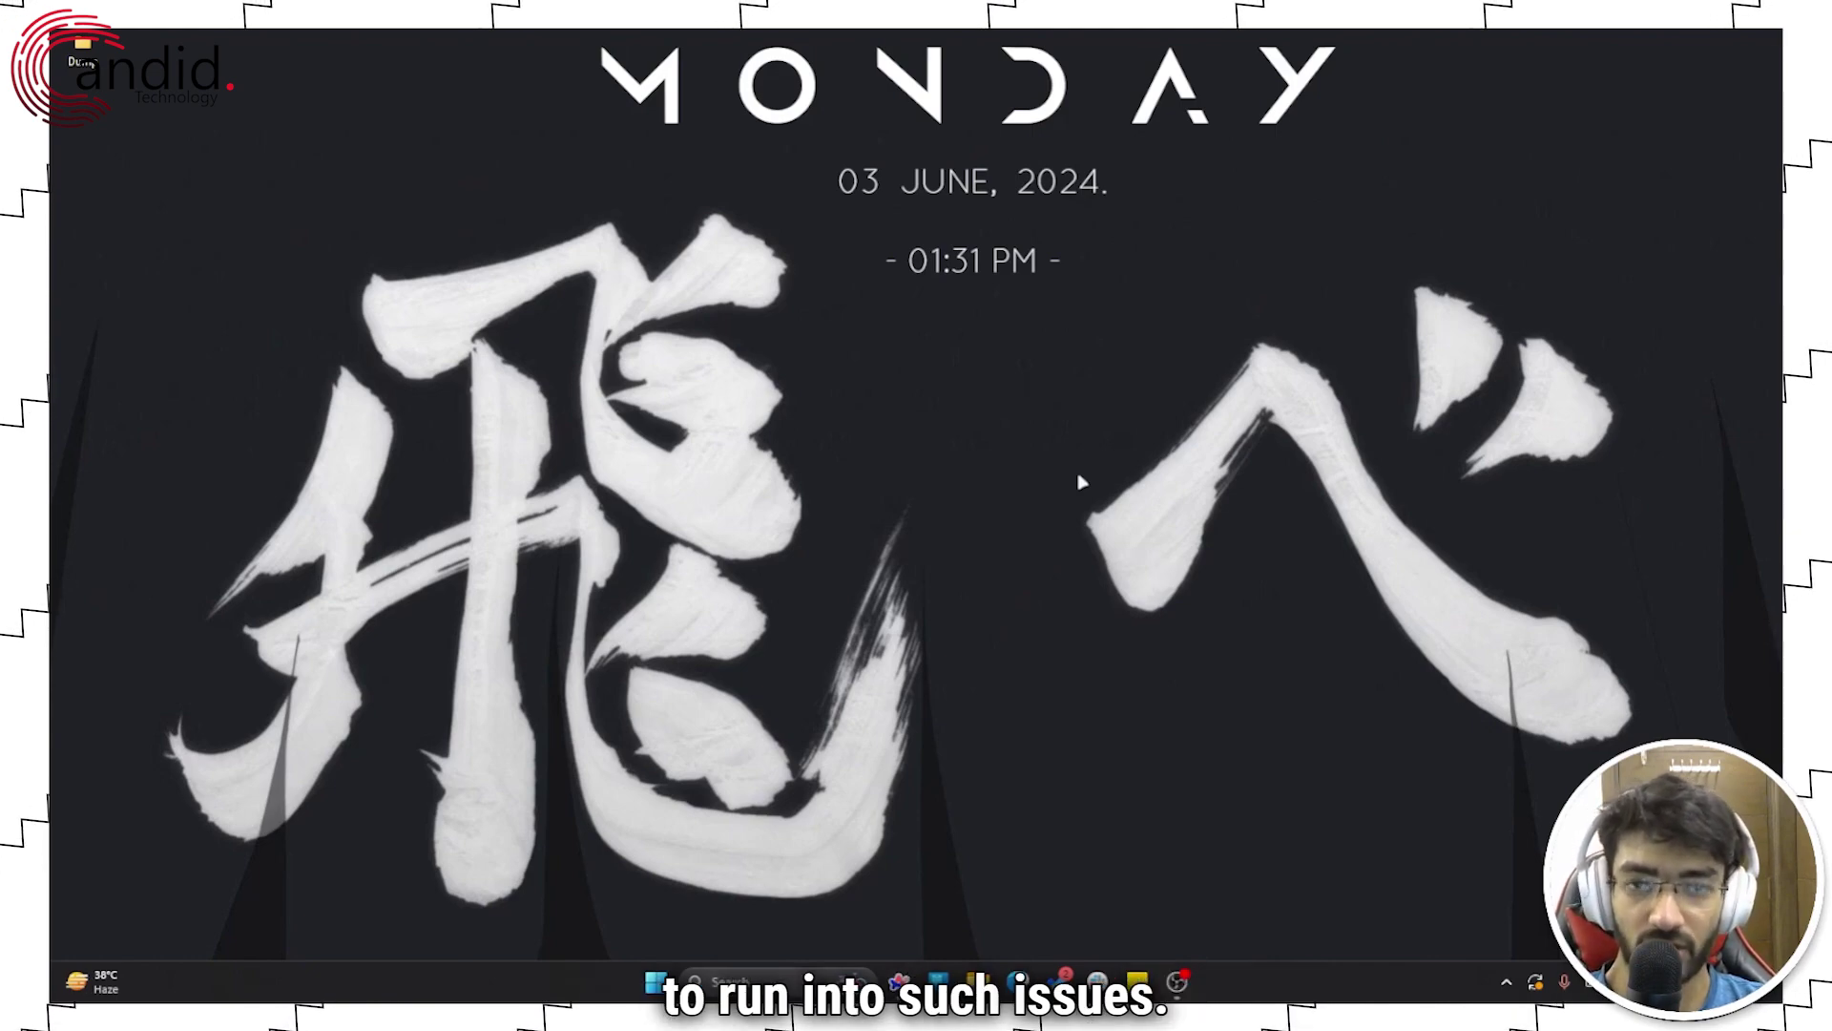
Find Command Prompt through the Windows search, run it as administrator and reposition its window
key(super)
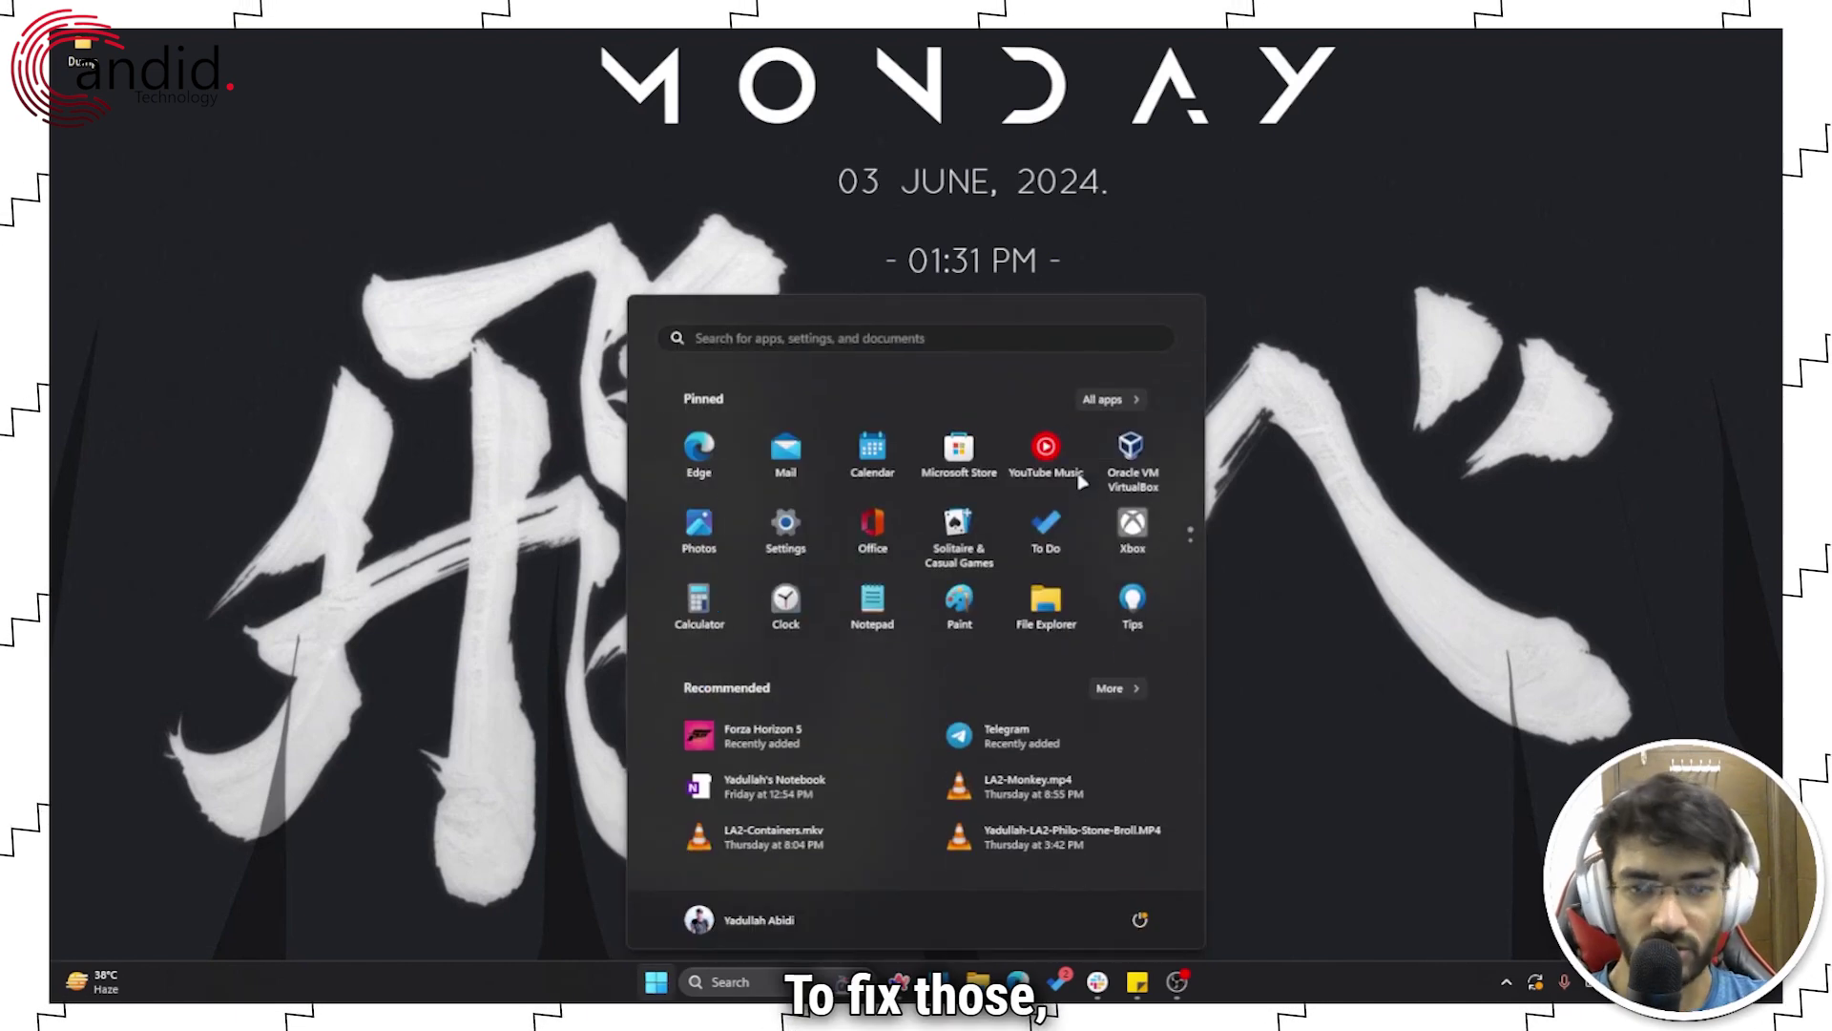
text(command Prompt)
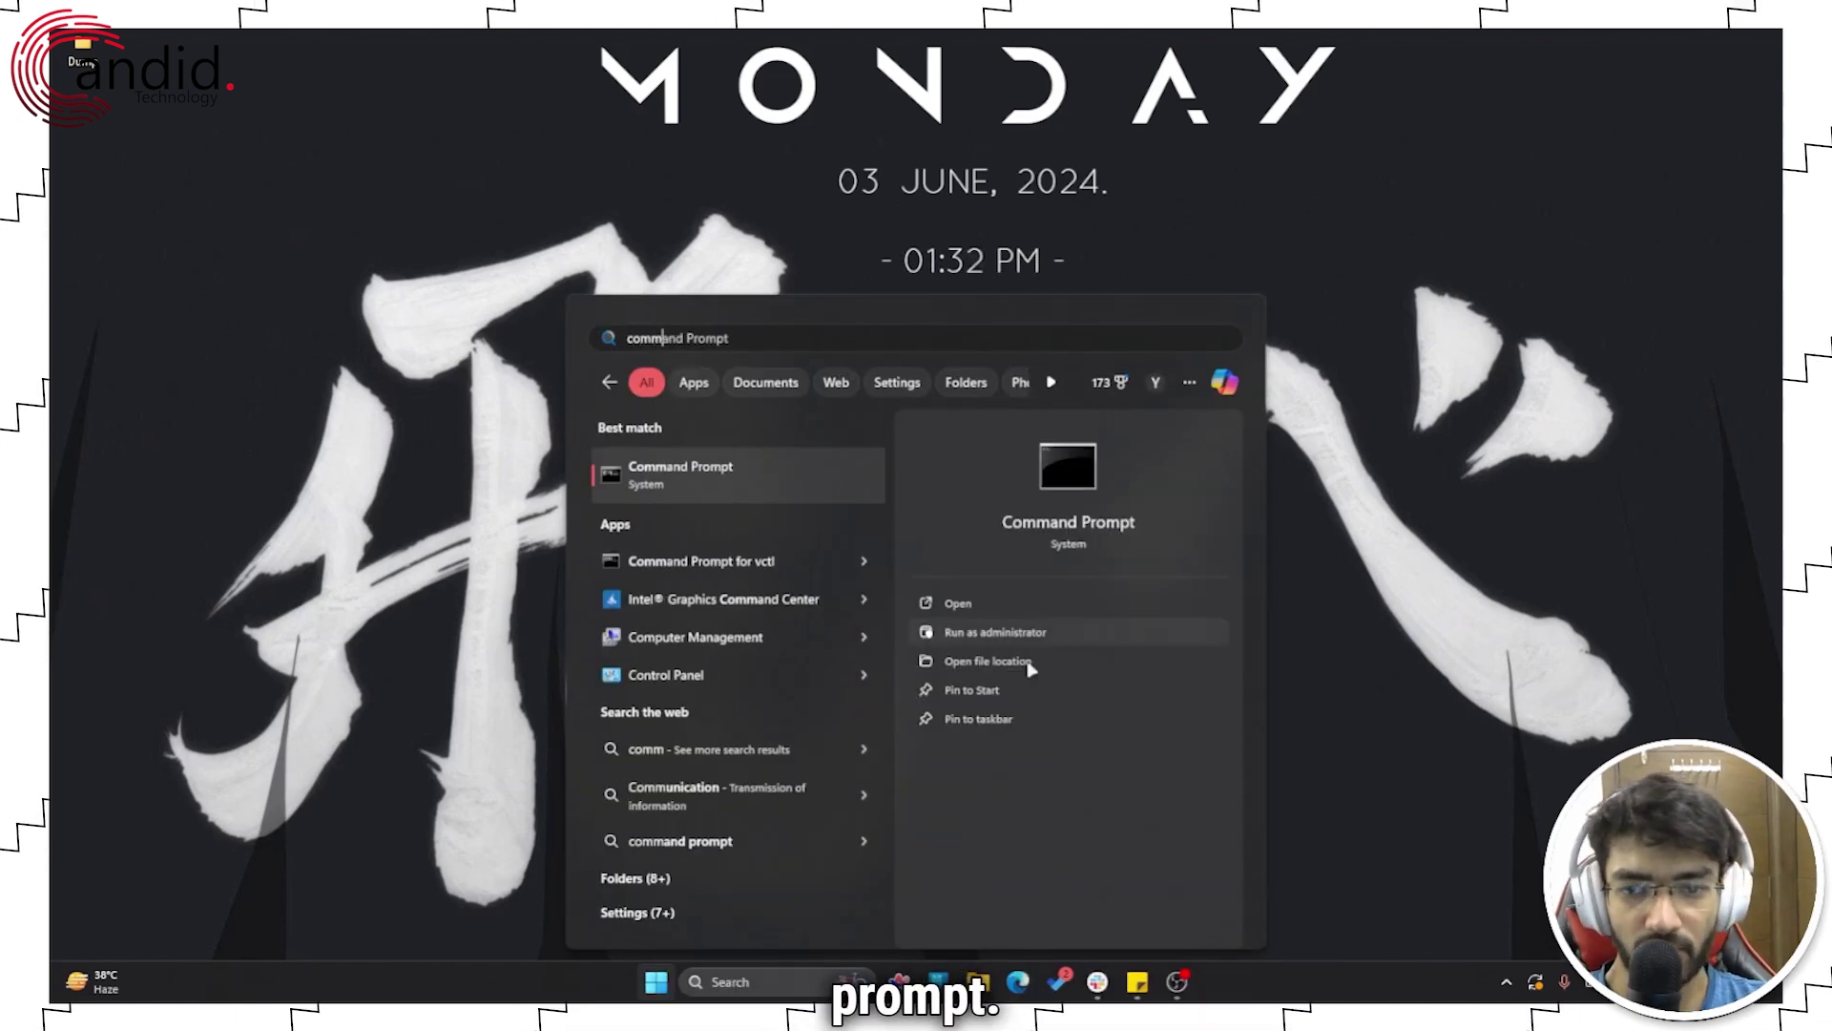
click(1026, 632)
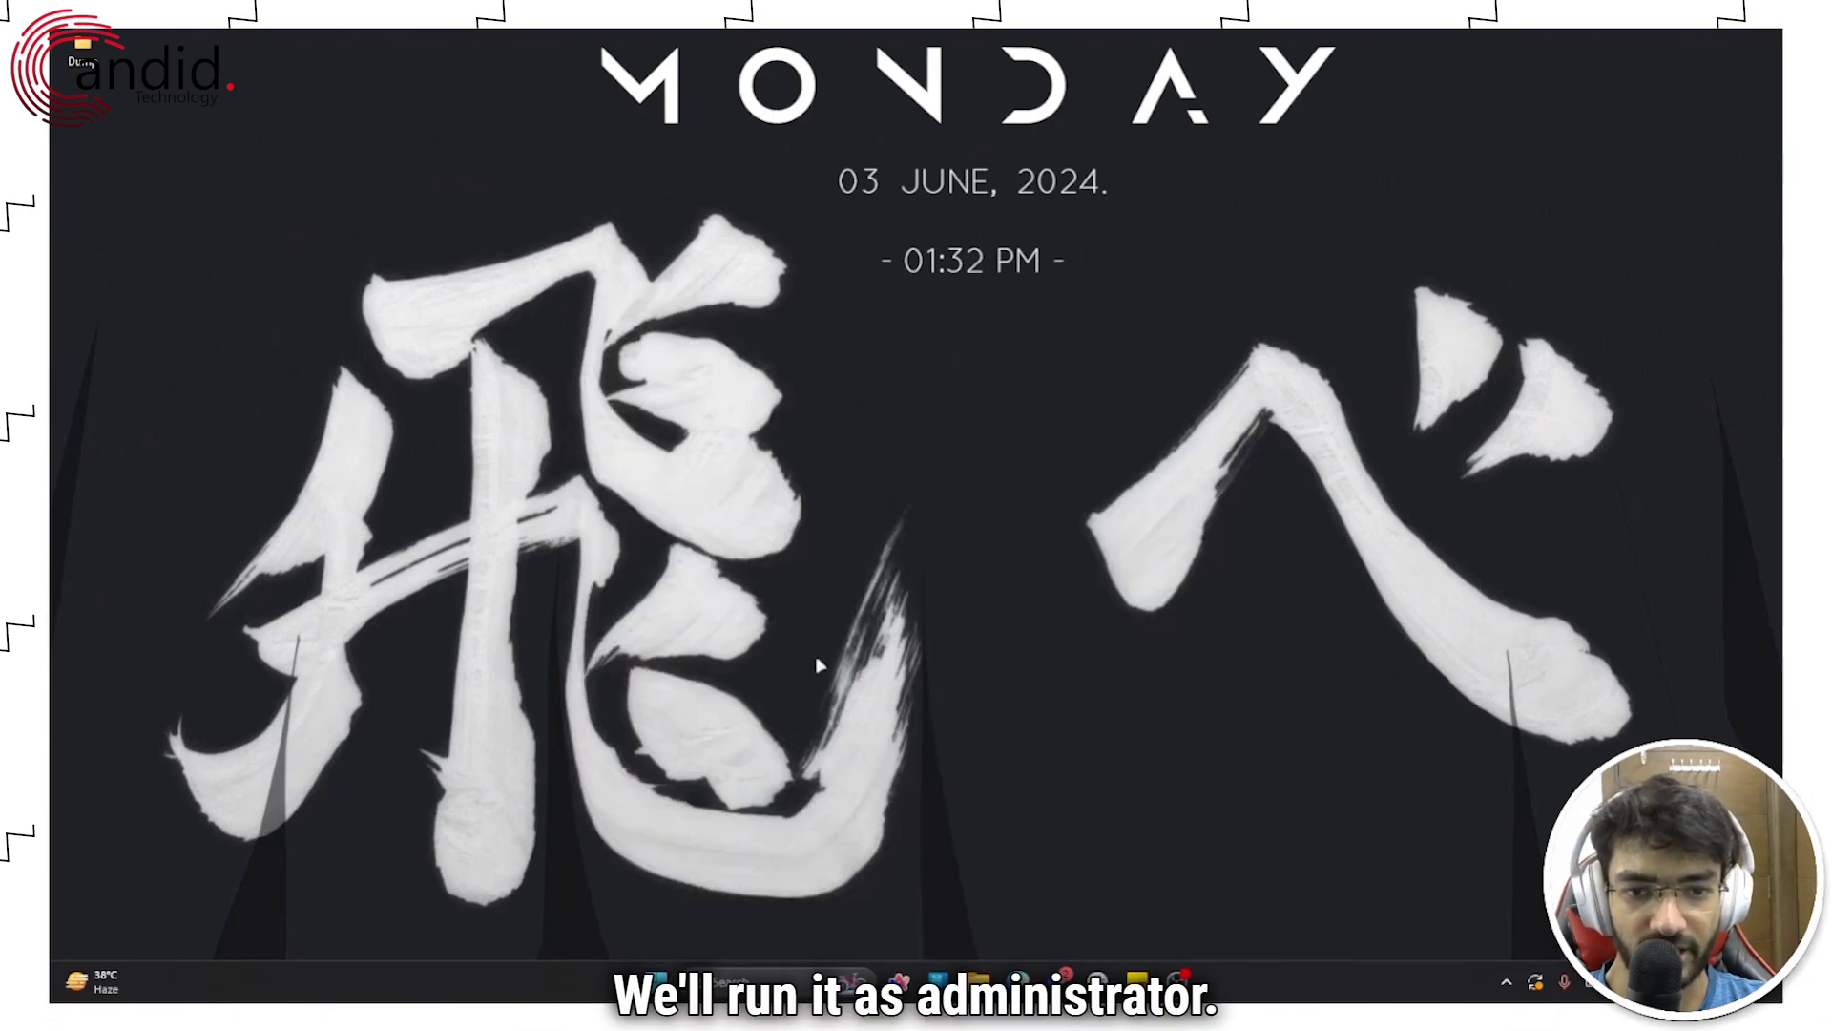
drag(531, 198, 804, 231)
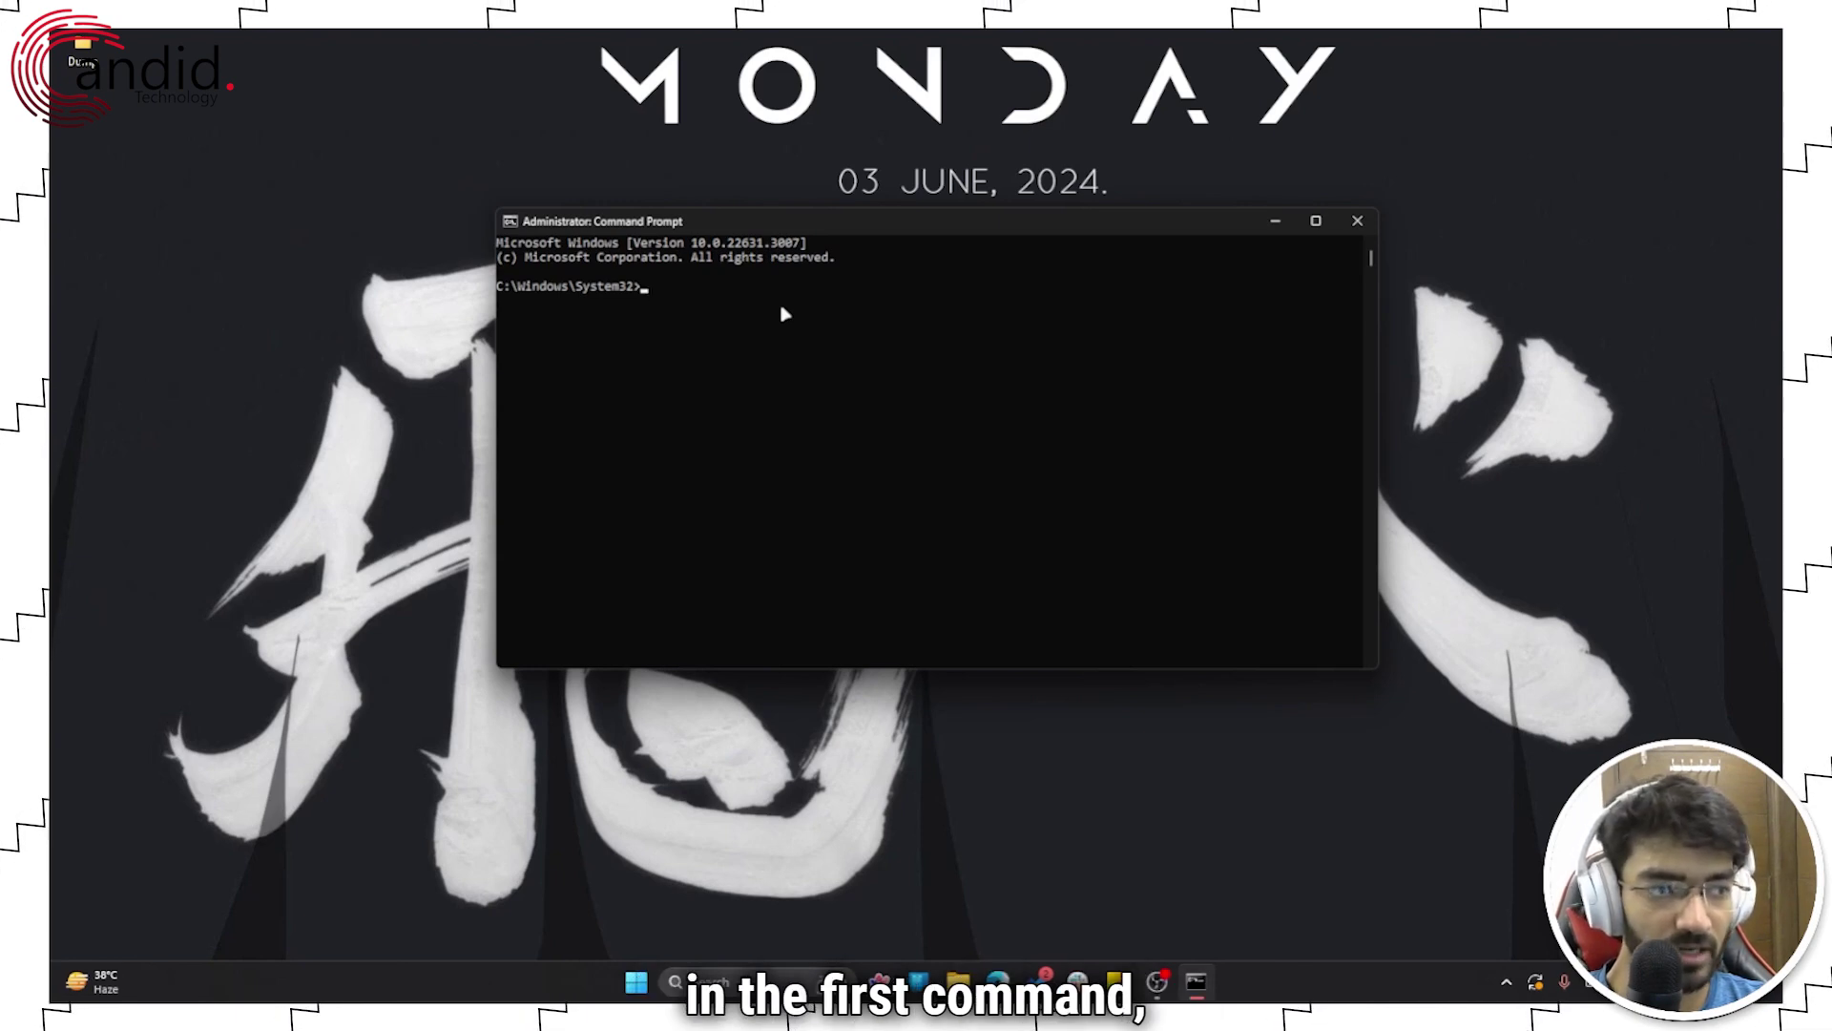
Flush the DNS resolver cache by running ipconfig /flushdns
text(ipconfig /)
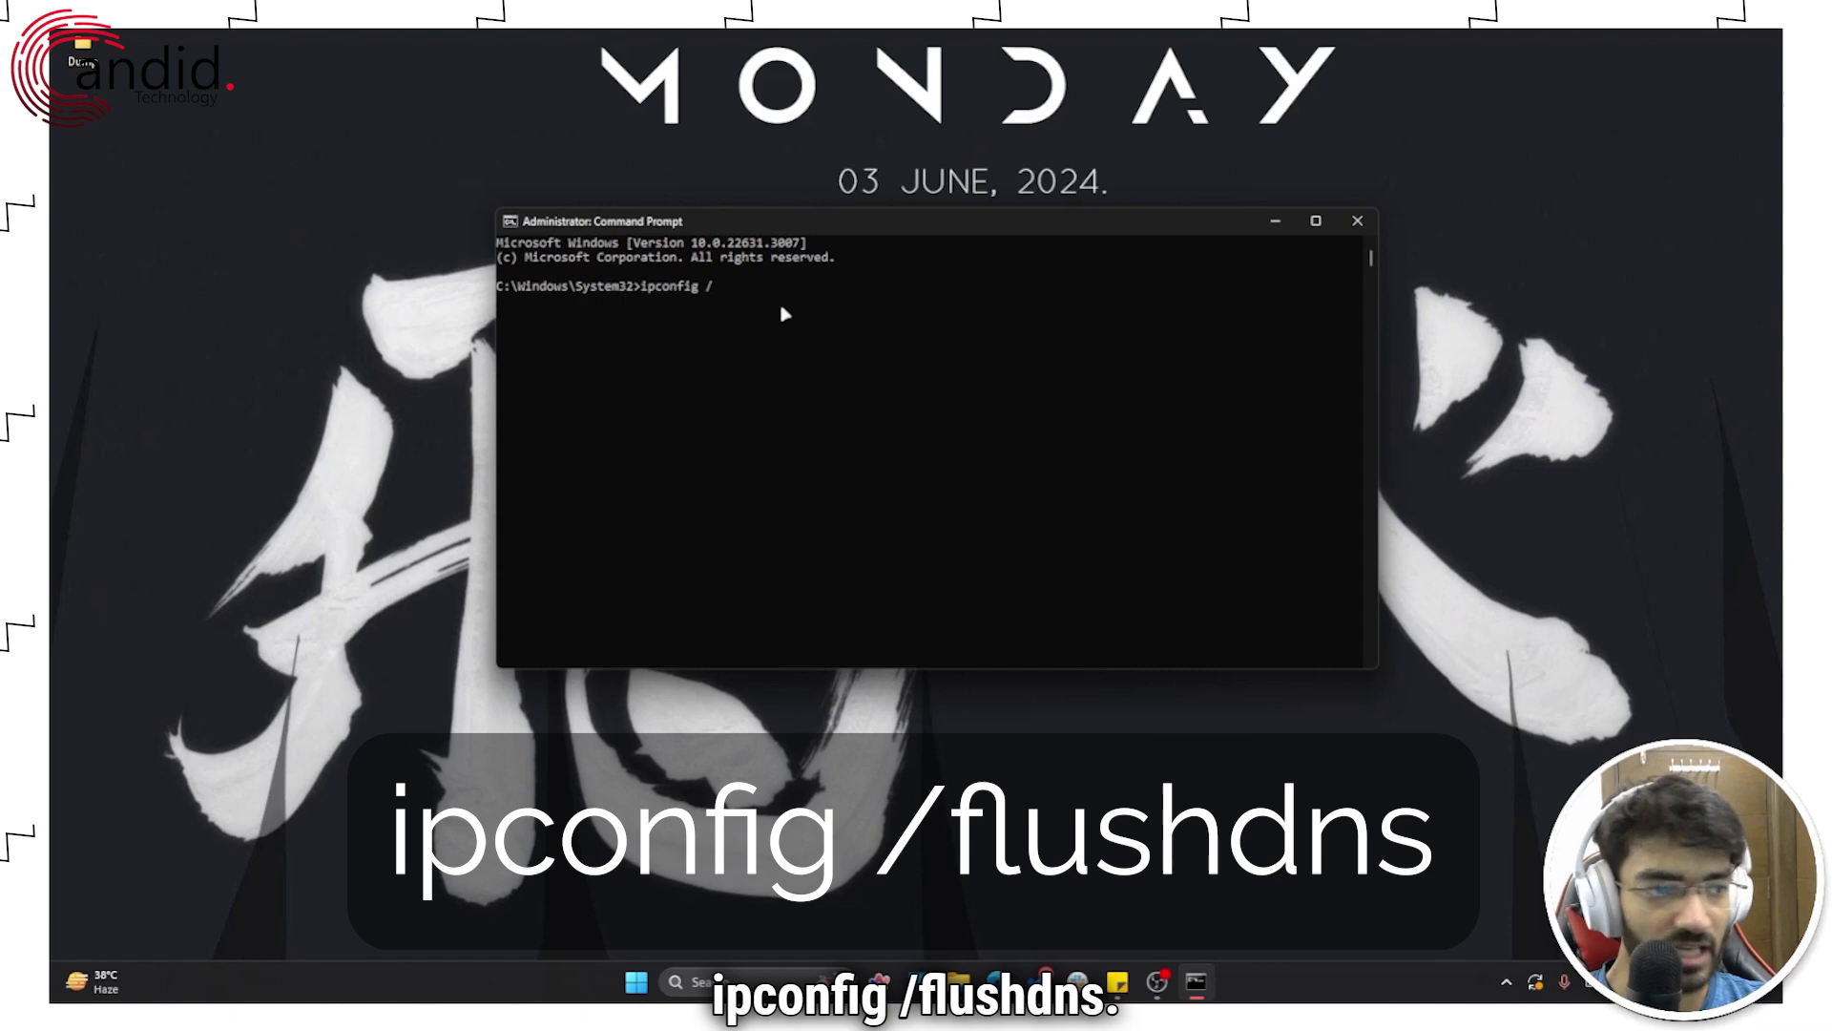
text(flushdn)
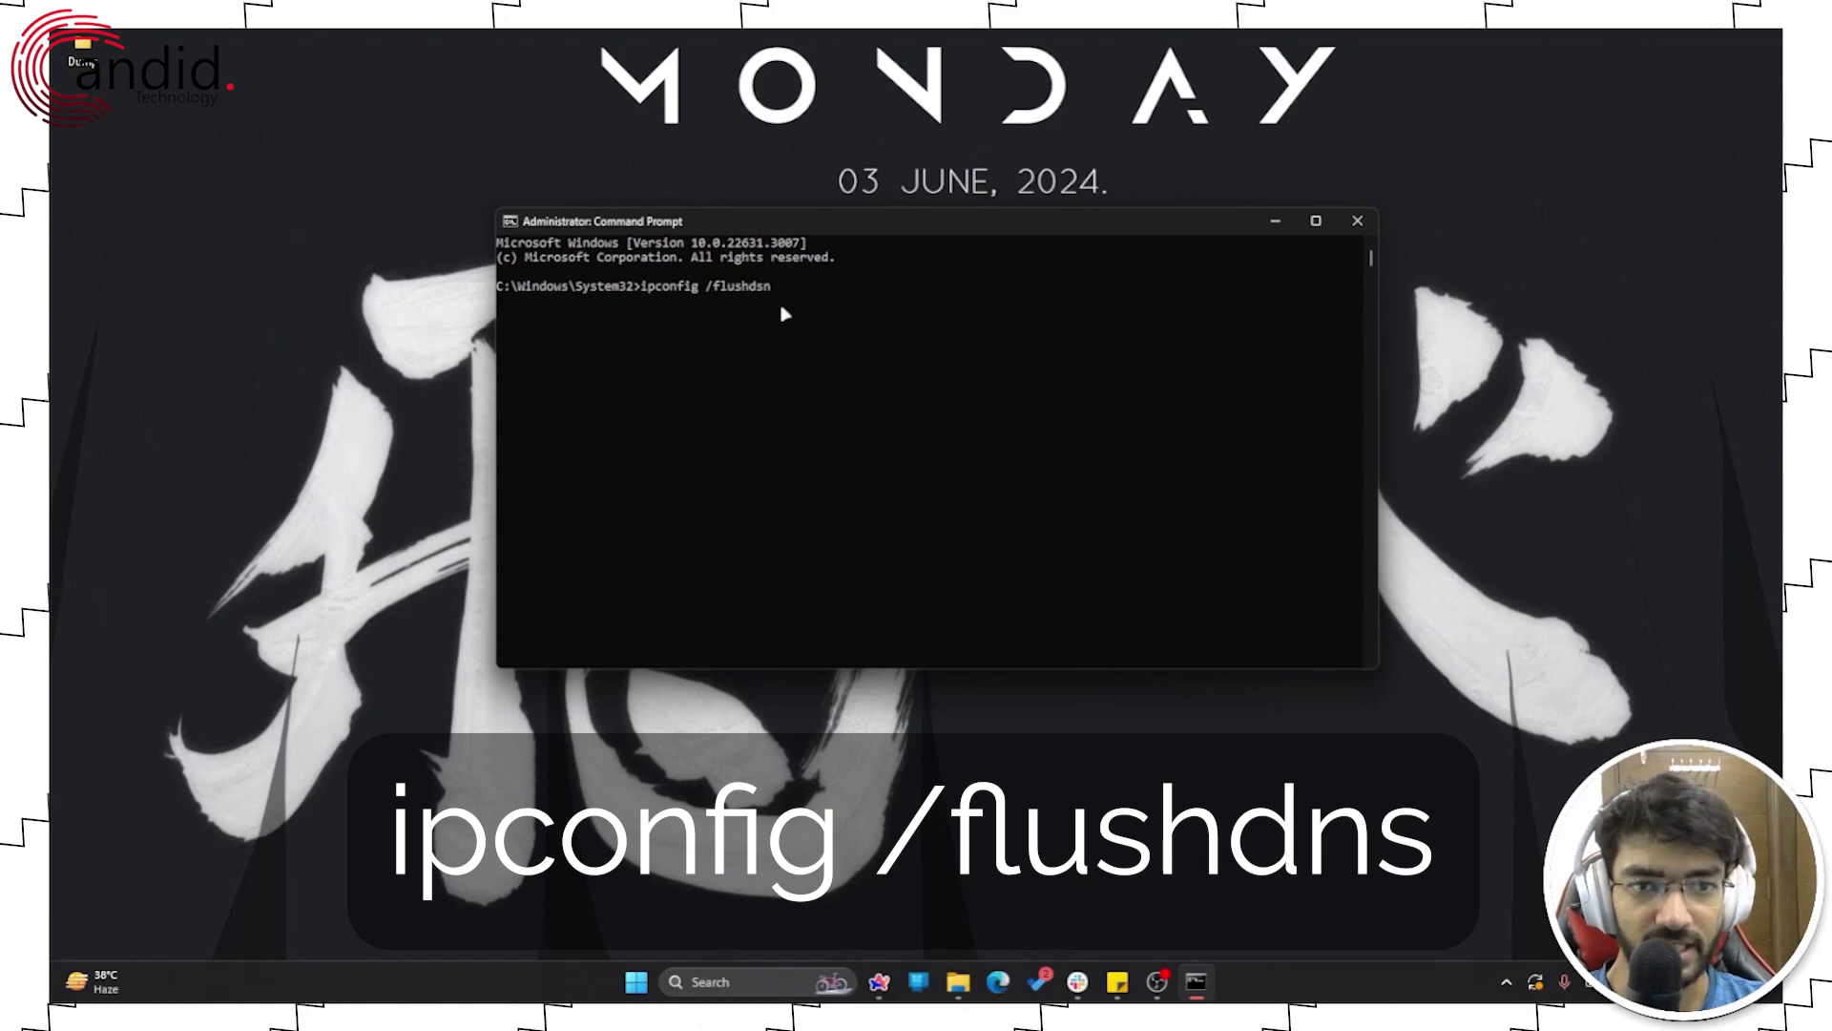
text(s)
key(Return)
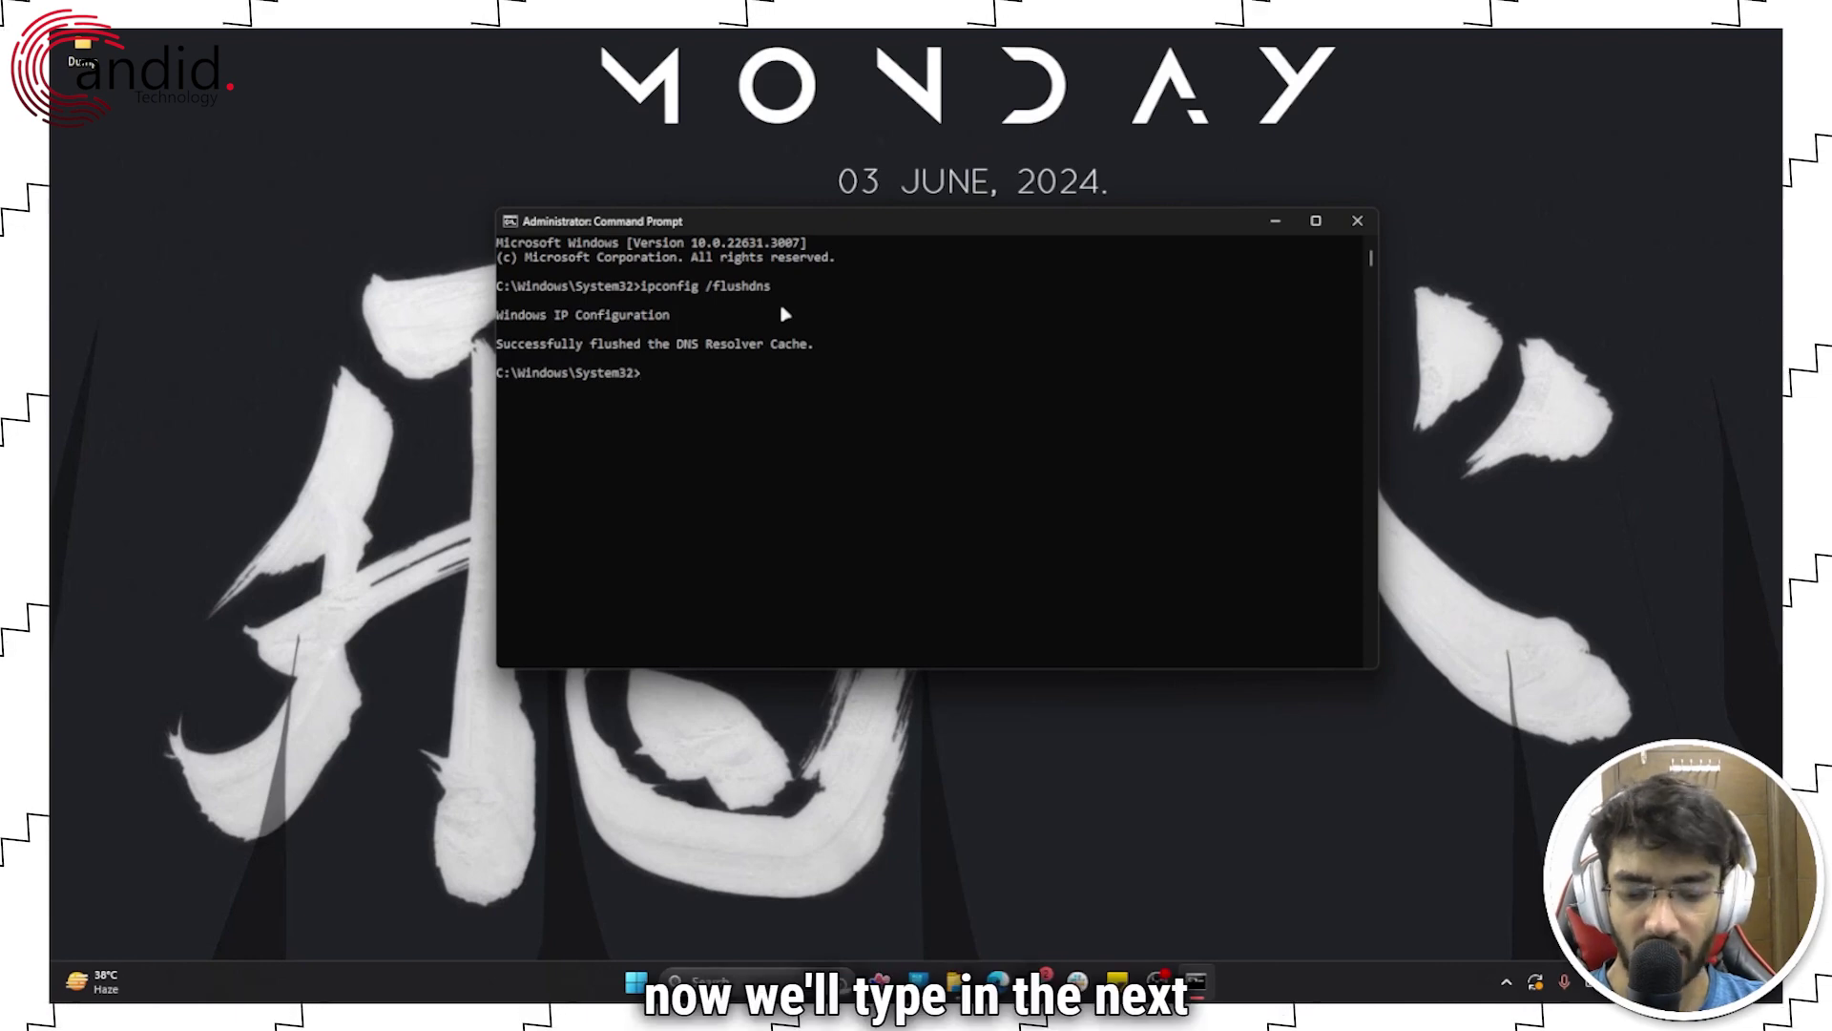
Re-register the computer's DNS records by running ipconfig /registerdns
text(ip)
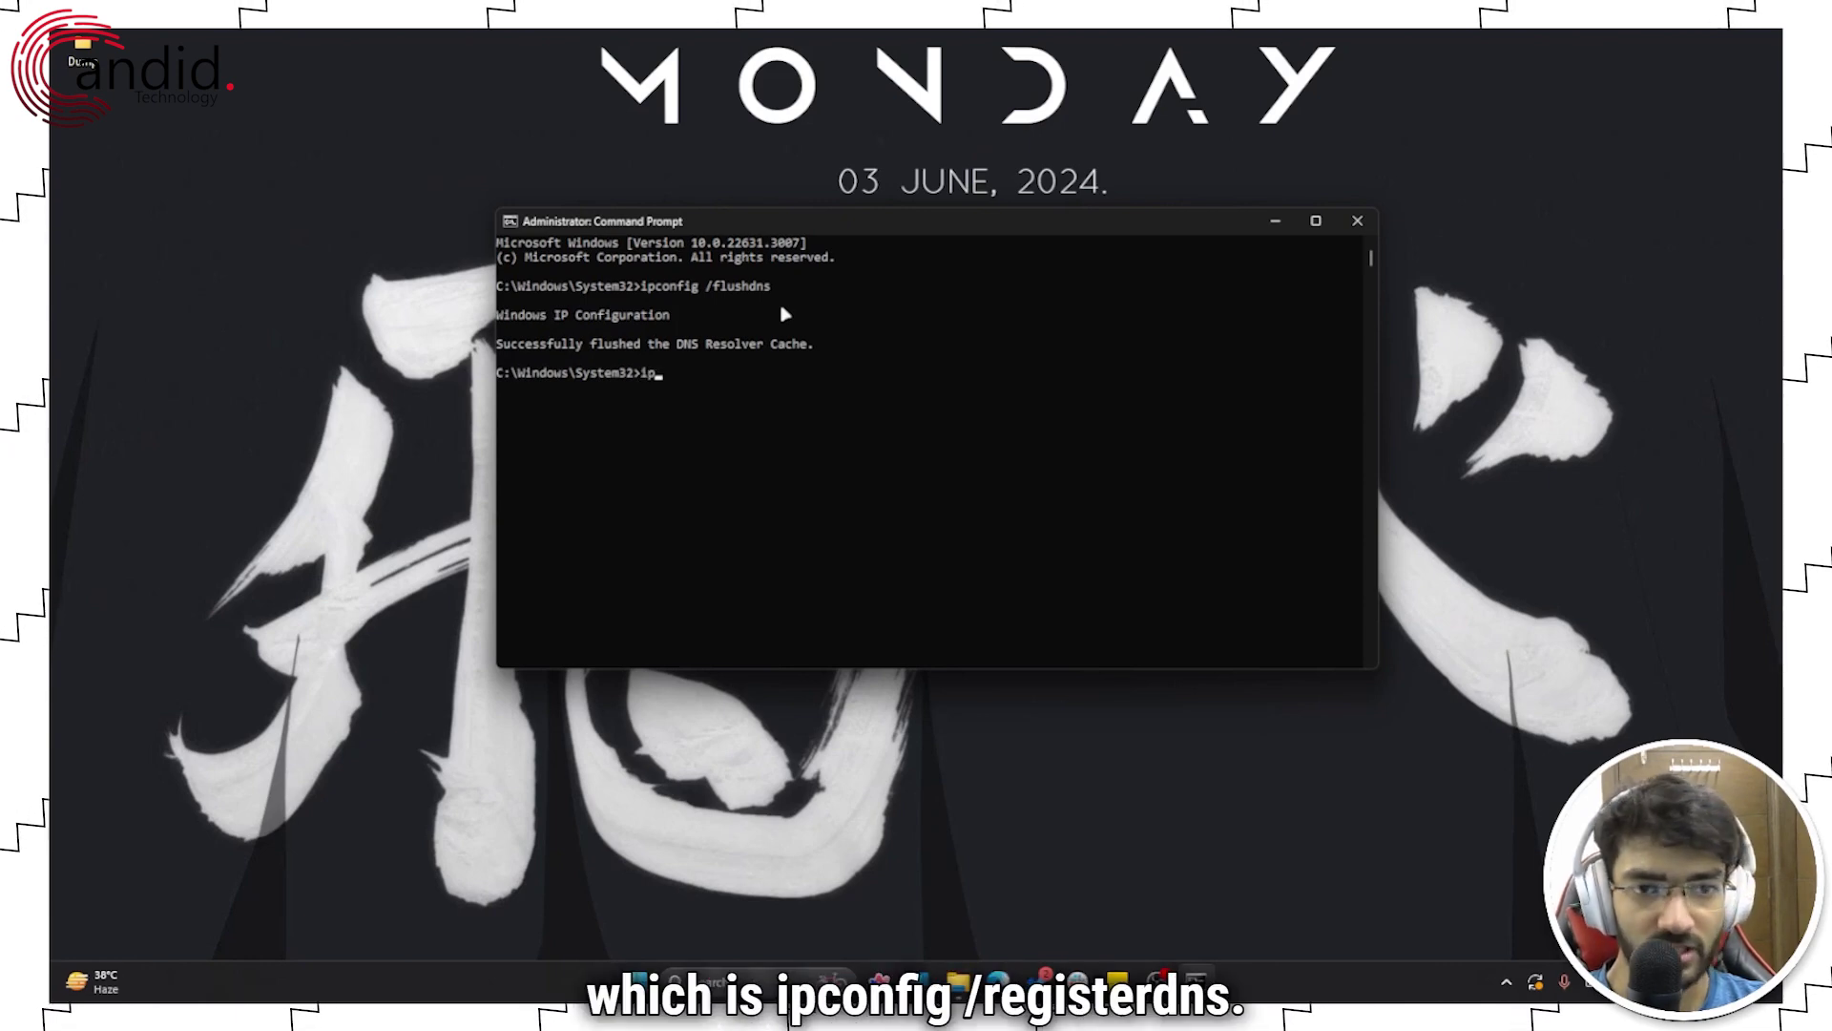
text(config /re)
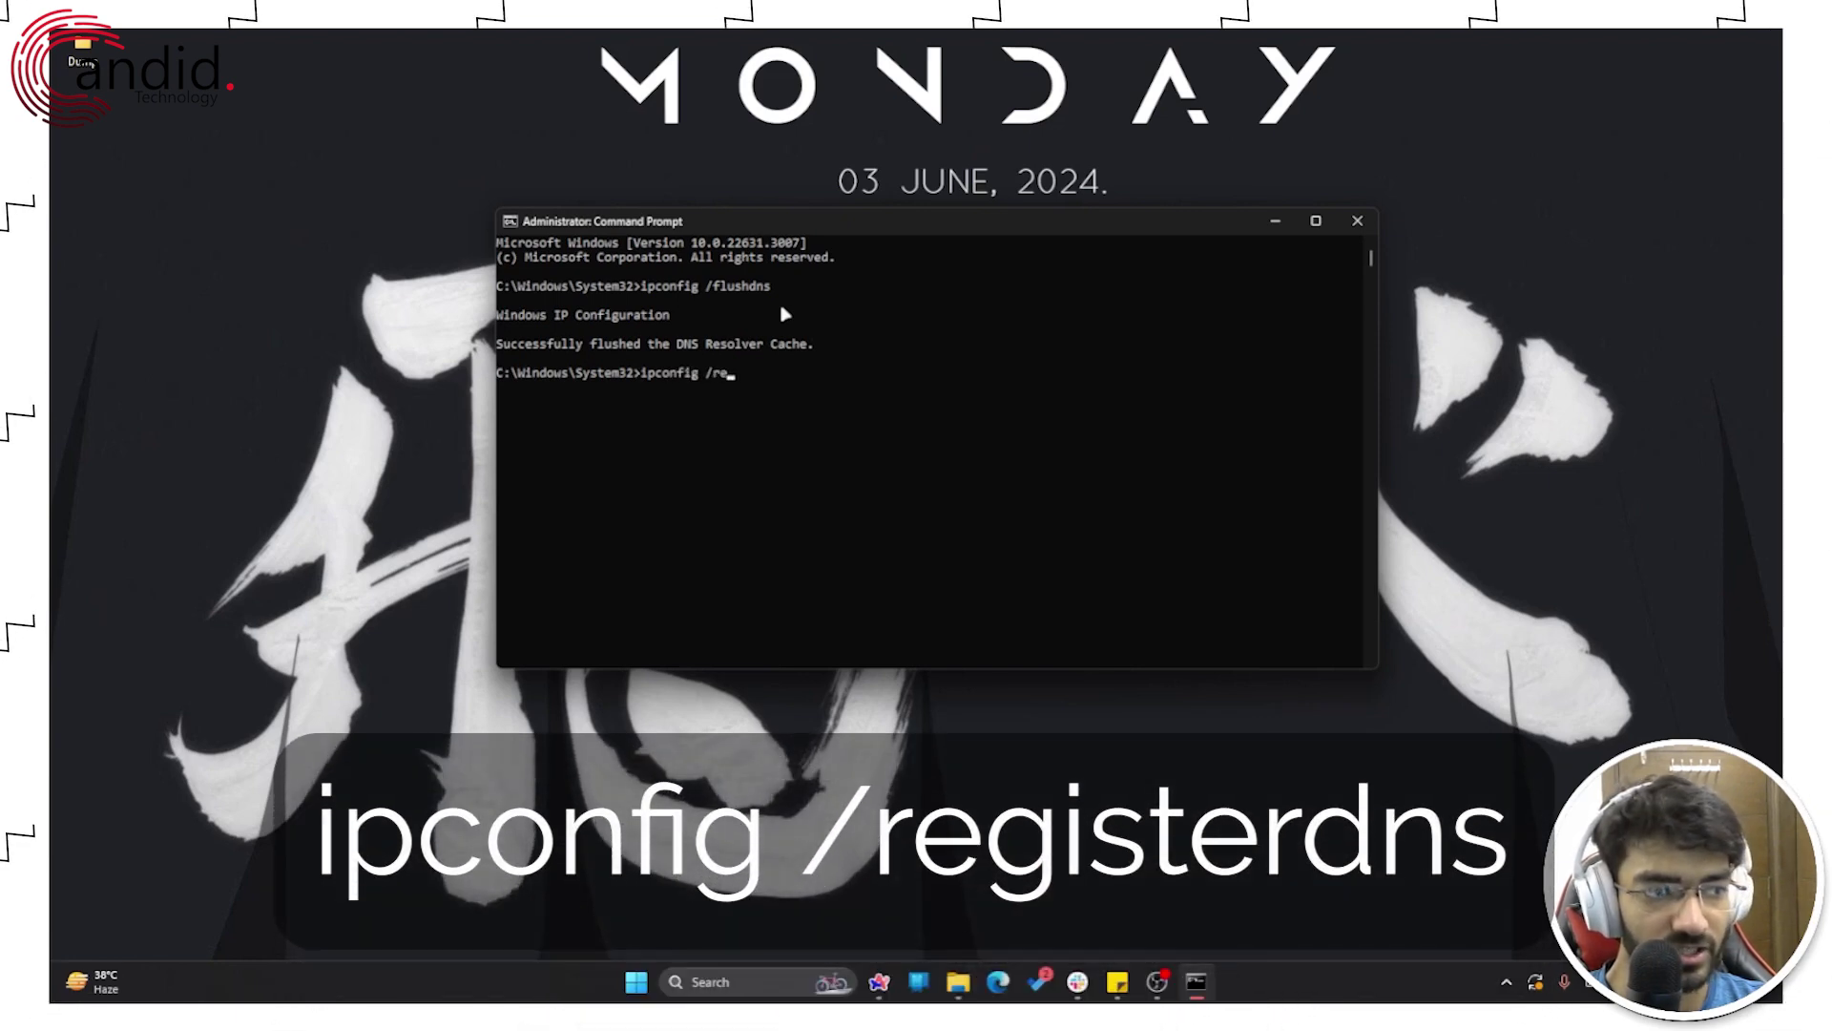
text(gisterdns)
key(Return)
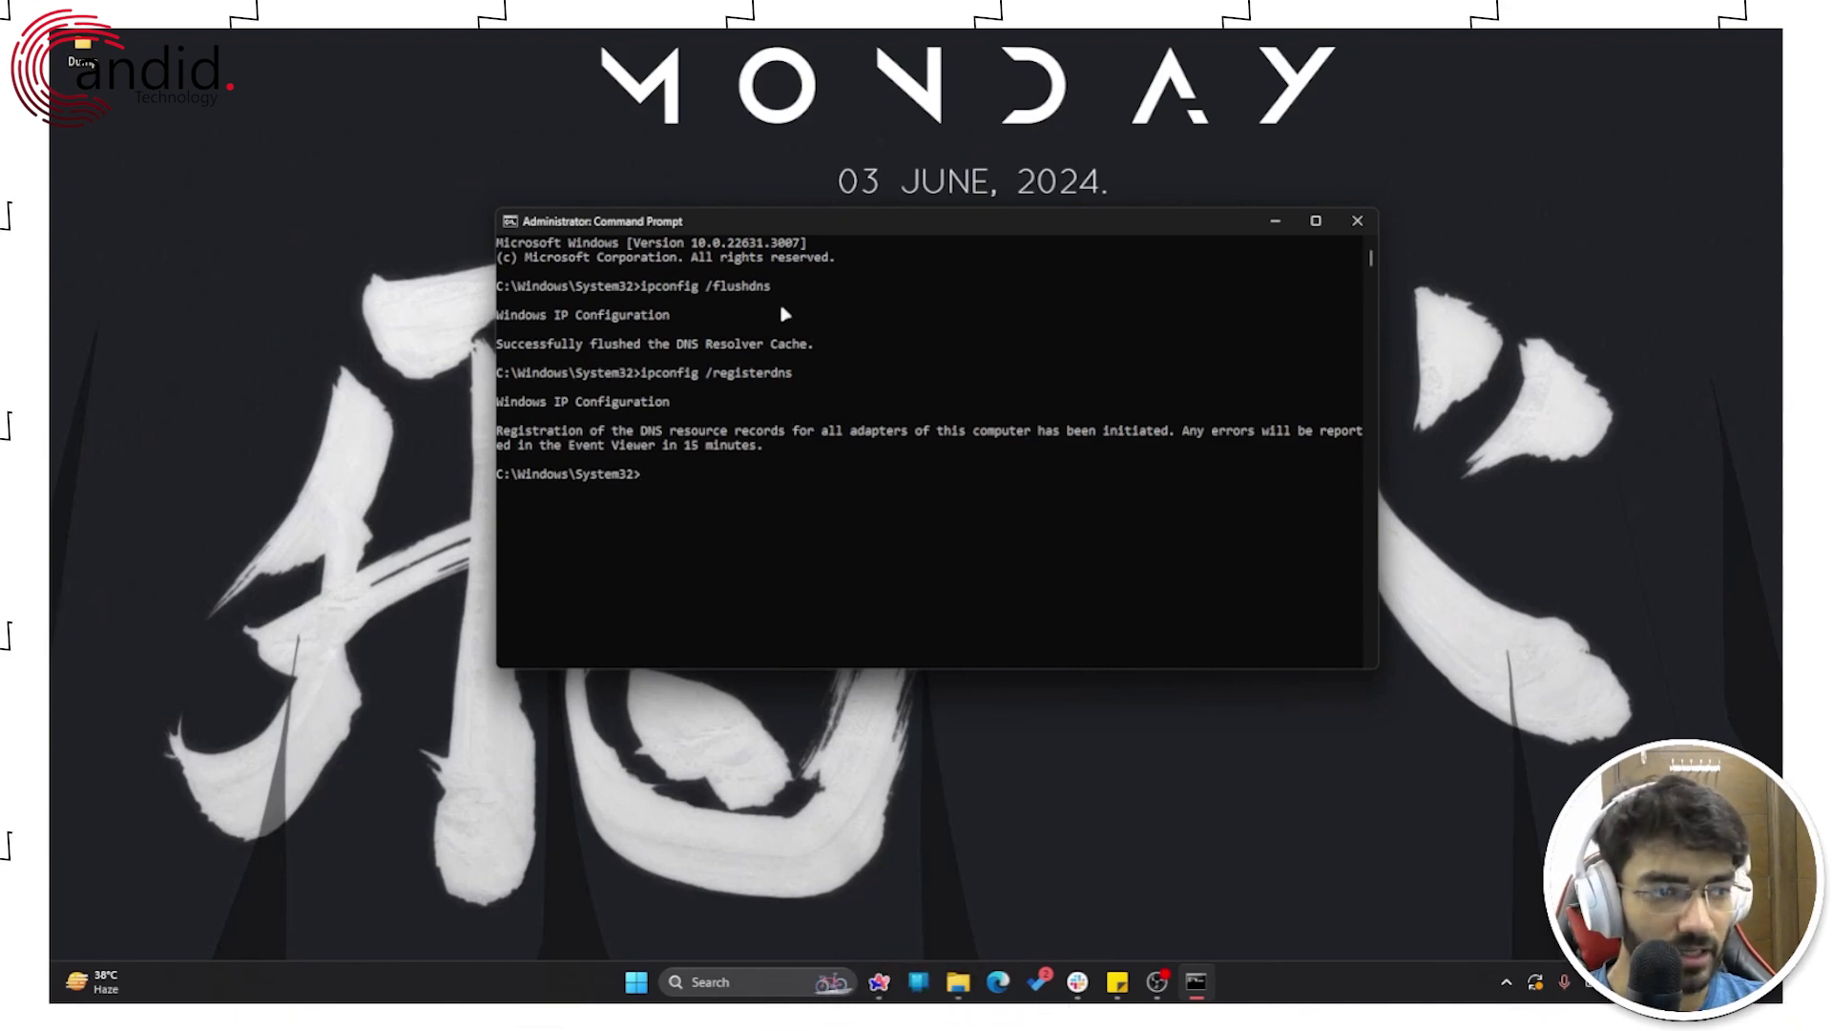
Release and renew the IP configuration with ipconfig /release and ipconfig /renew, and make the Command Prompt window taller
text(ipconfig /release)
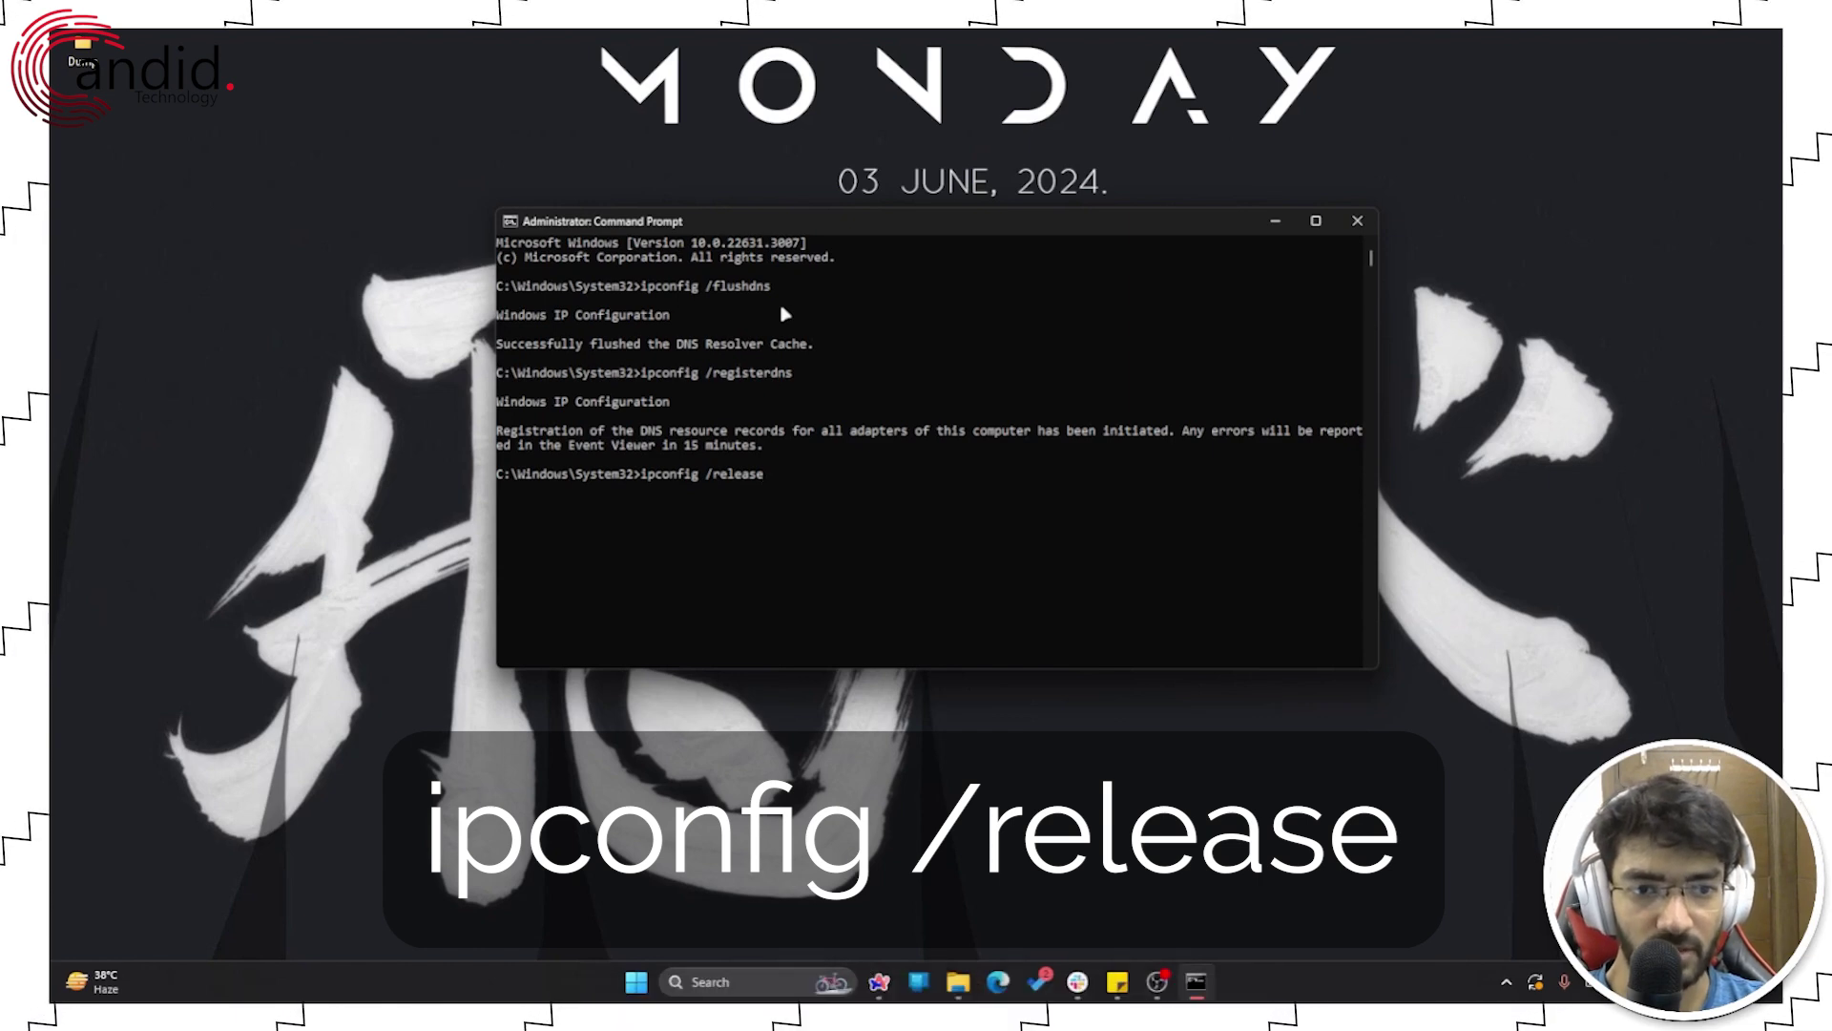
key(Return)
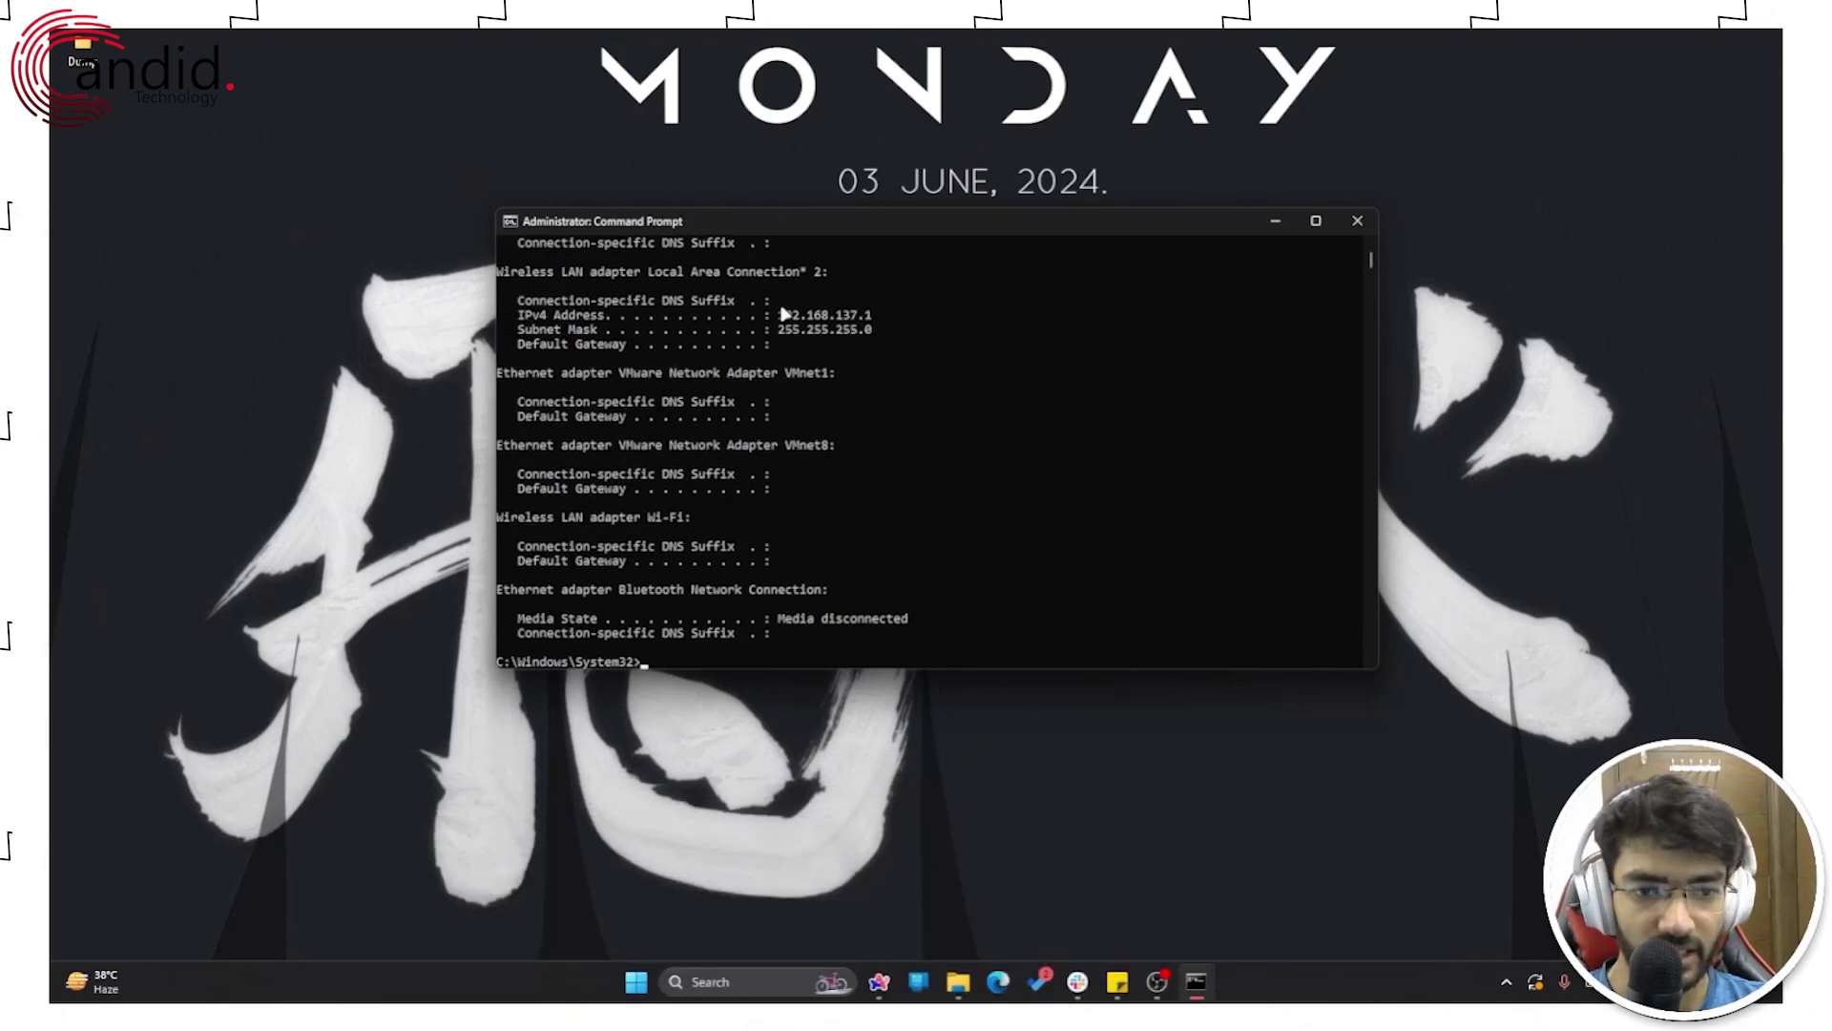
text(ipconfig /)
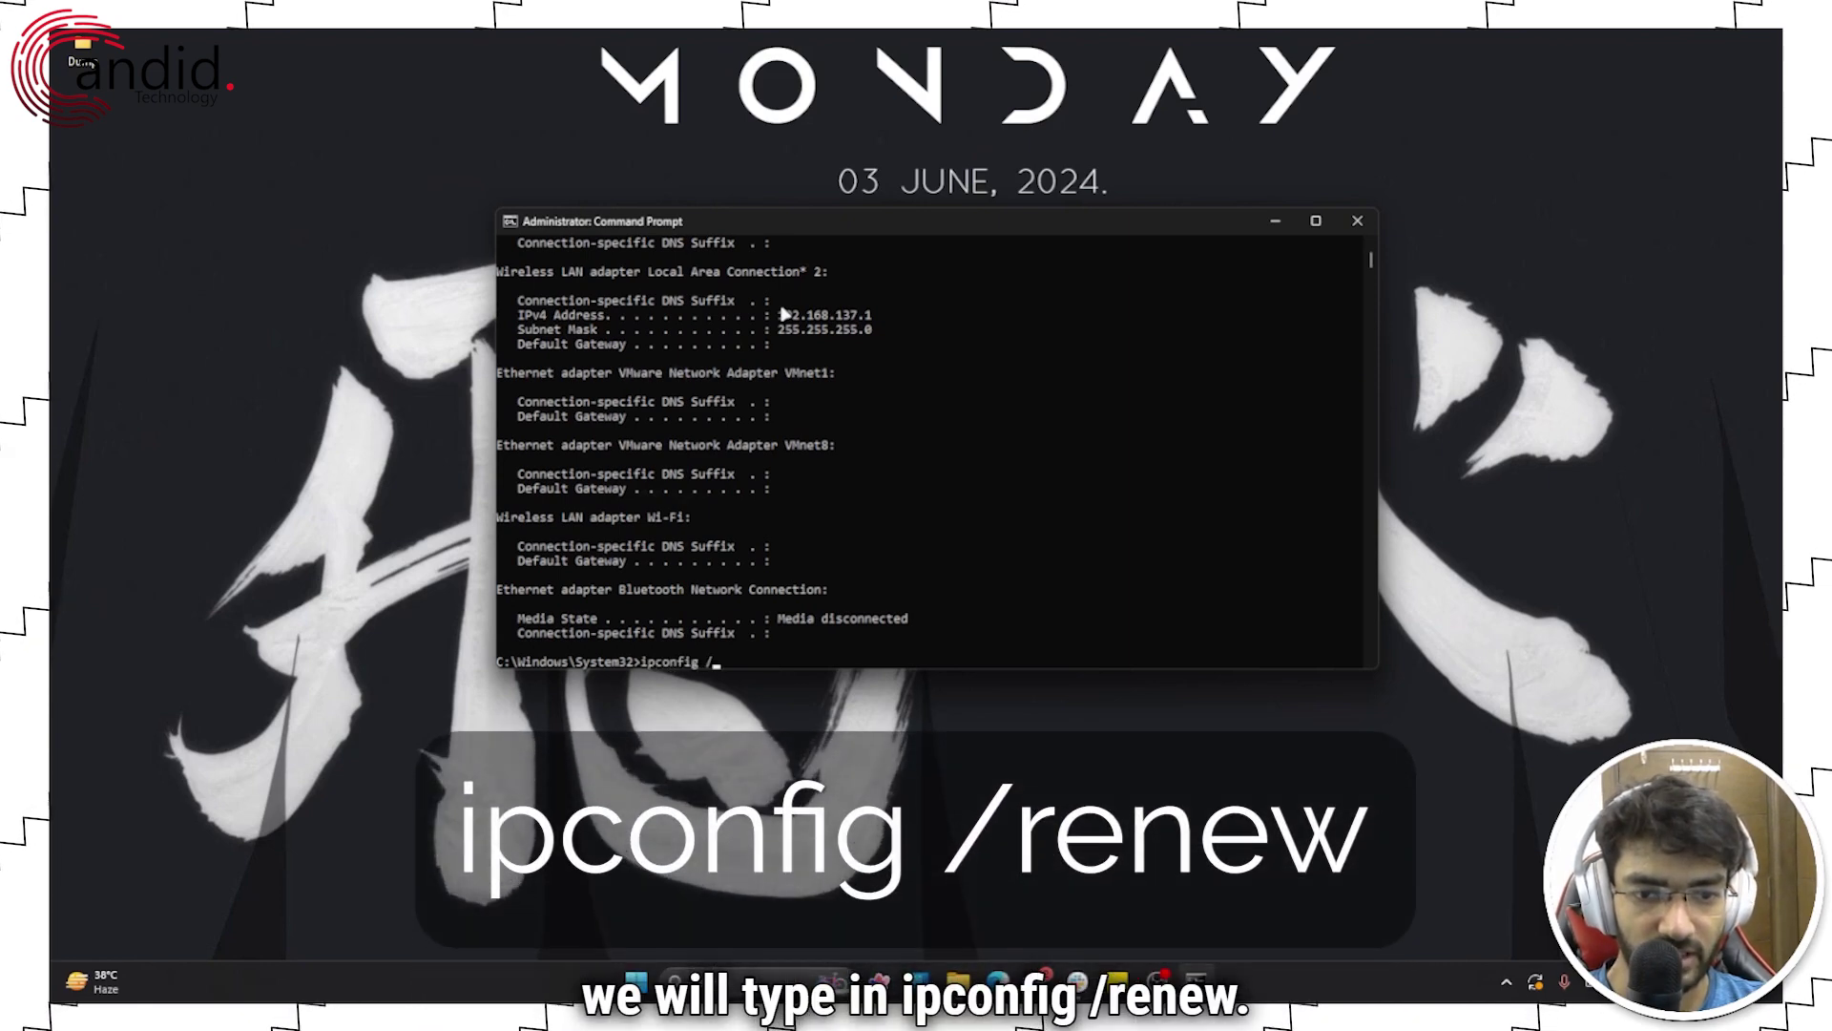
text(renew)
key(Return)
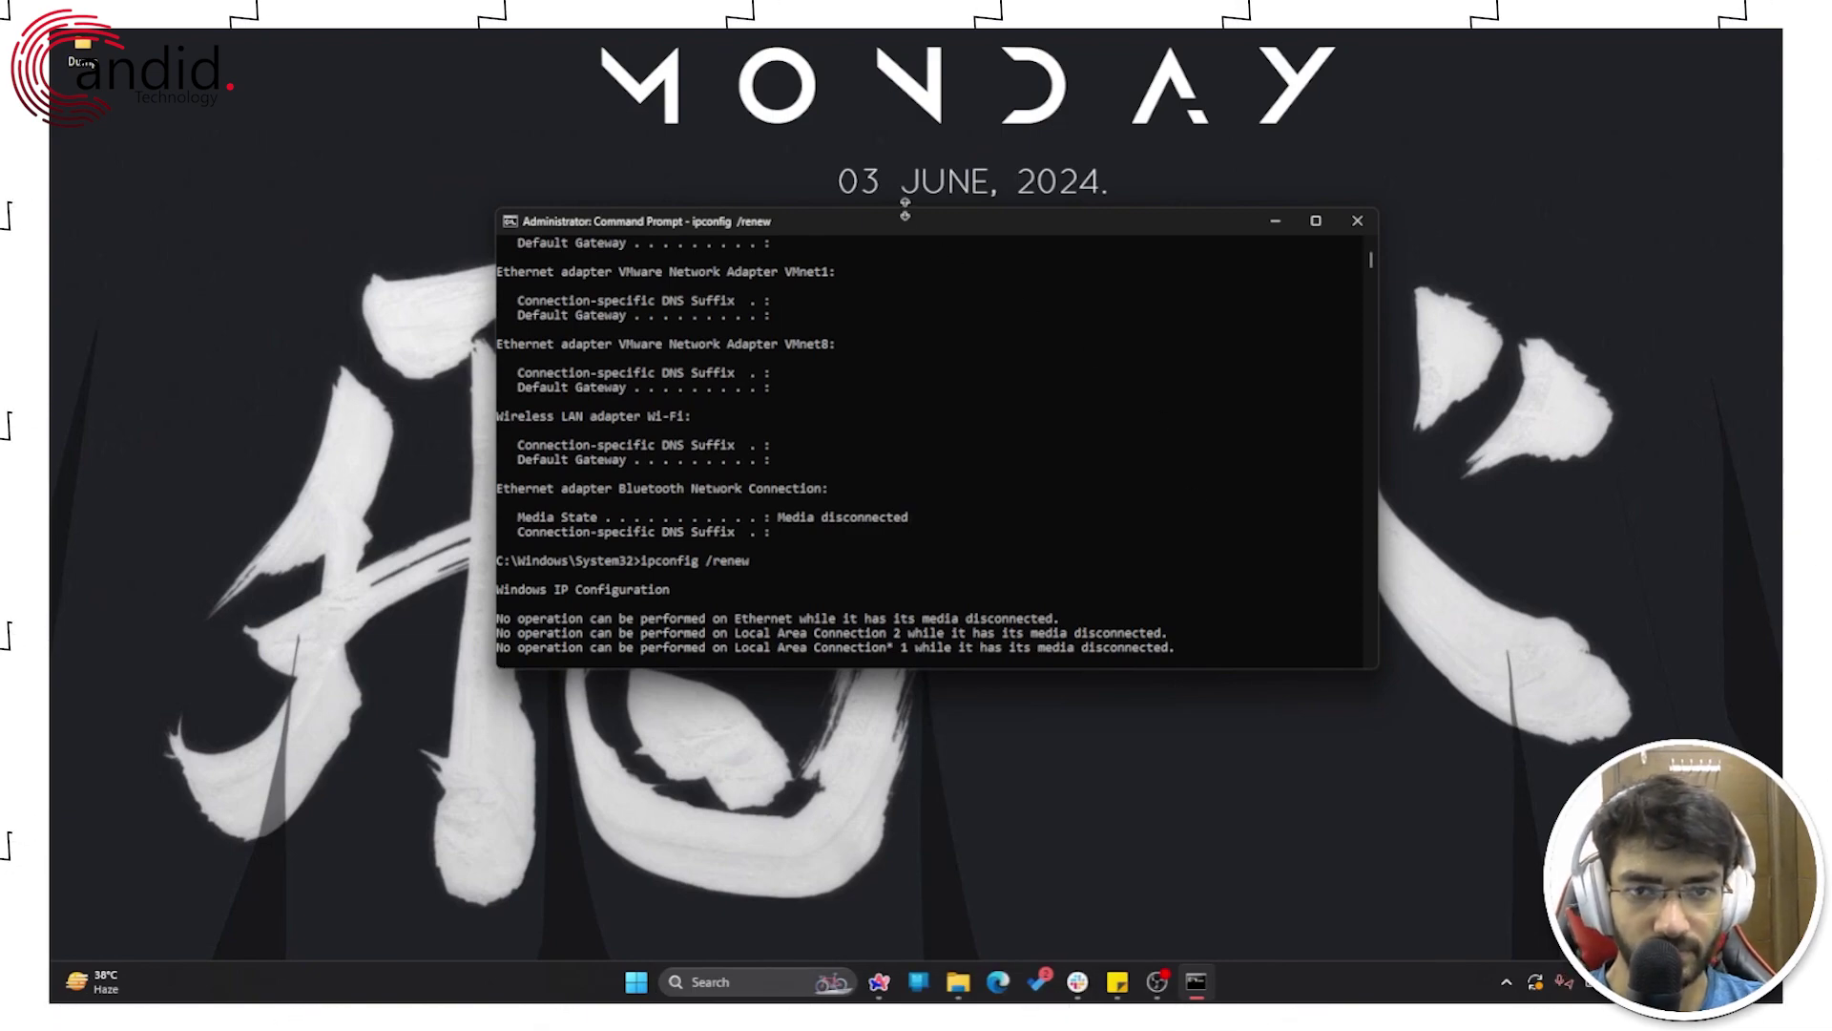
drag(905, 222, 776, 171)
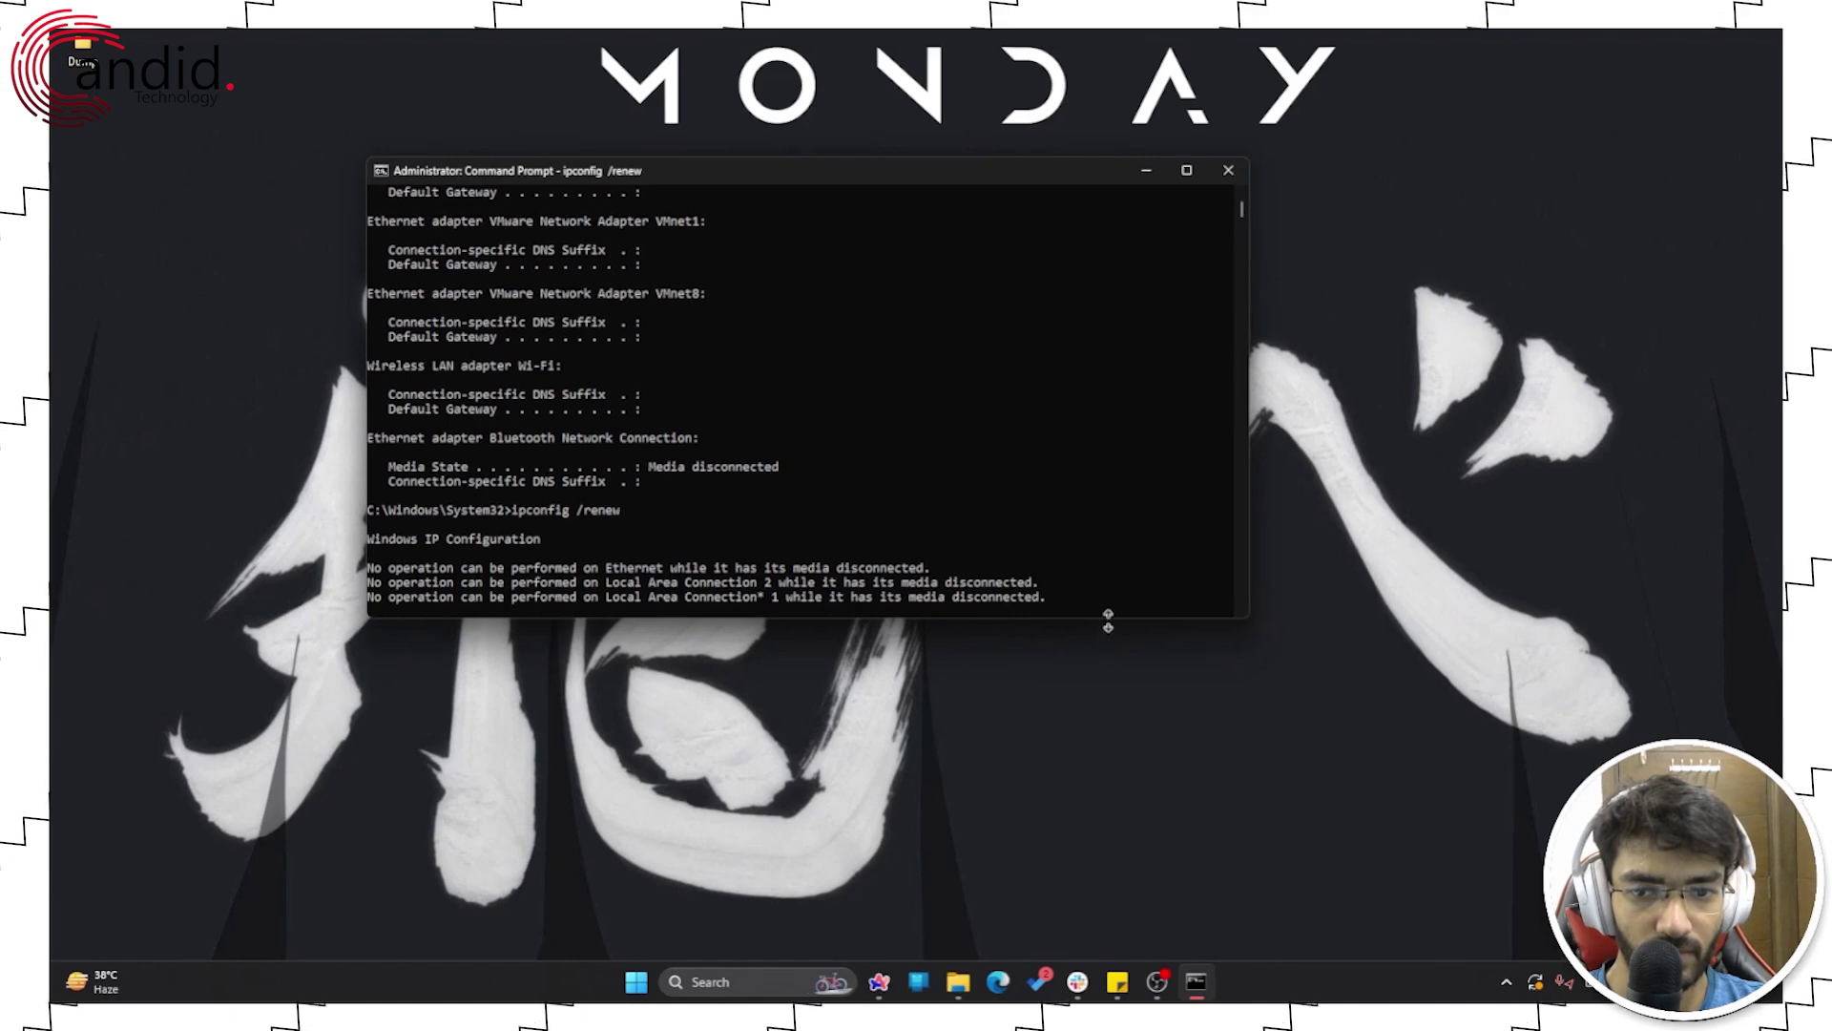
drag(1108, 620, 1122, 716)
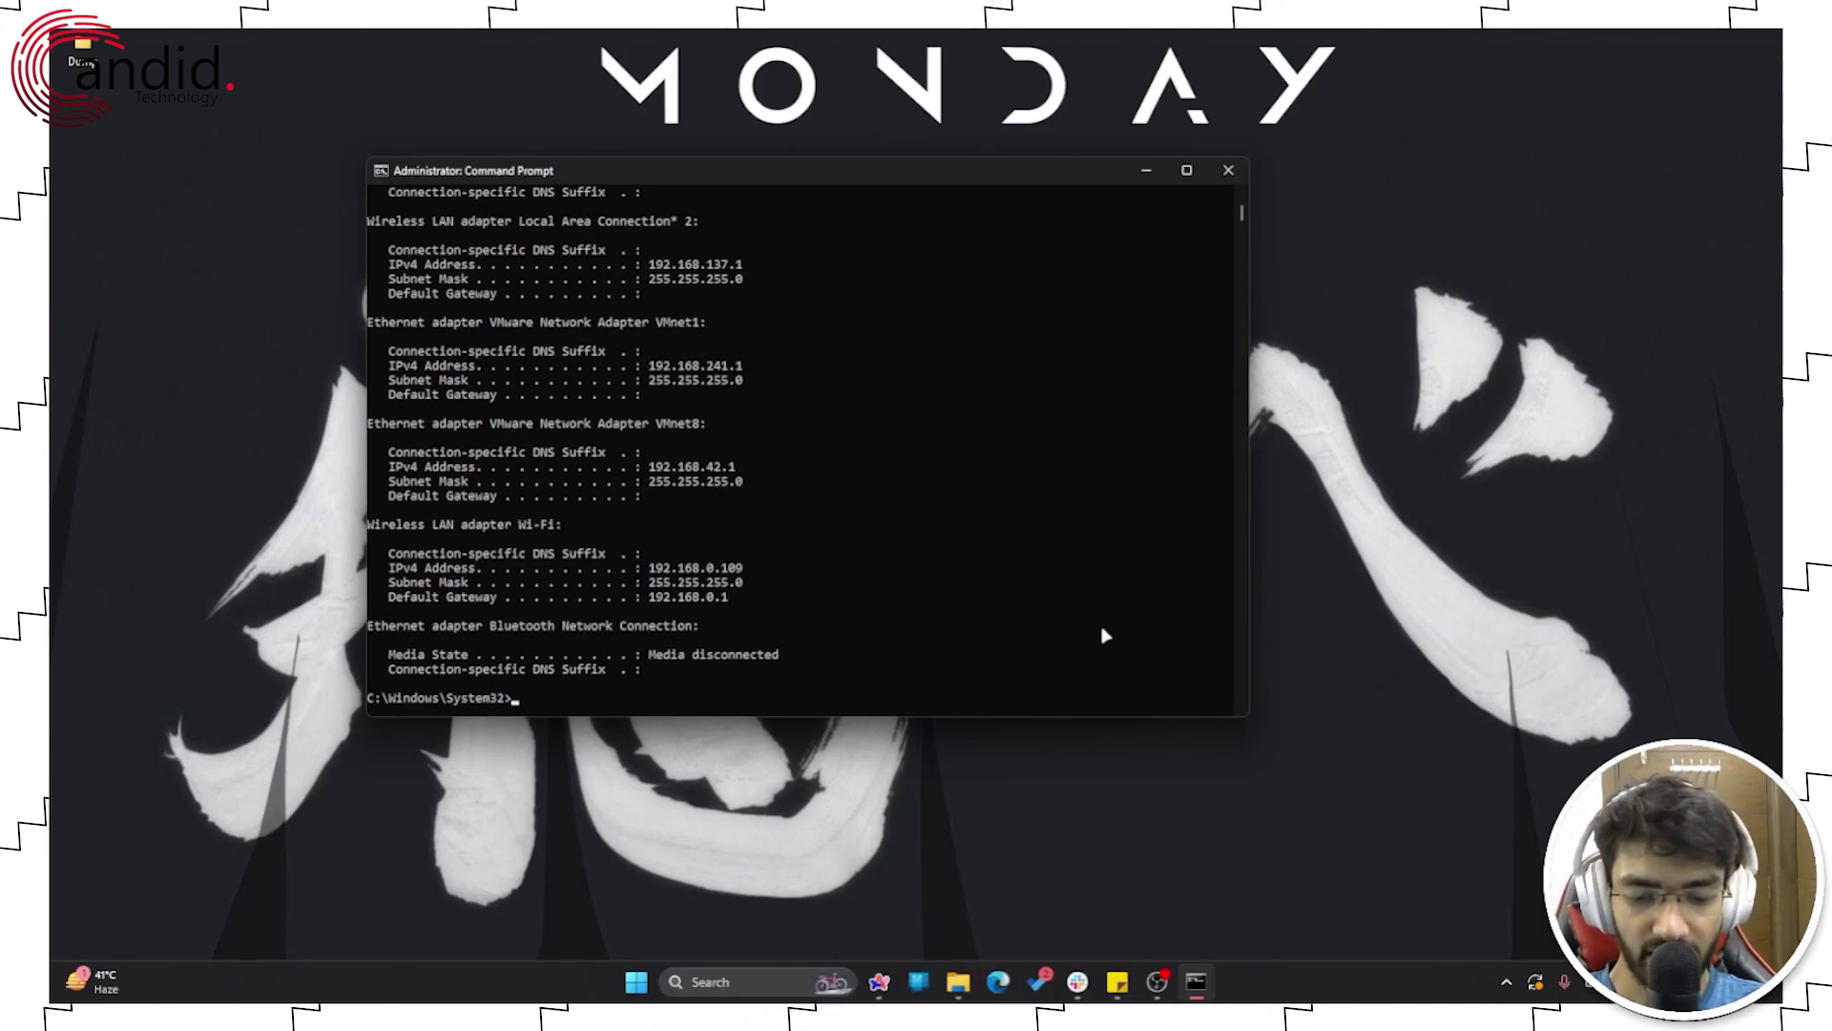
Reset the Winsock catalog by running netsh winsock reset
text(netshd)
key(BackSpace)
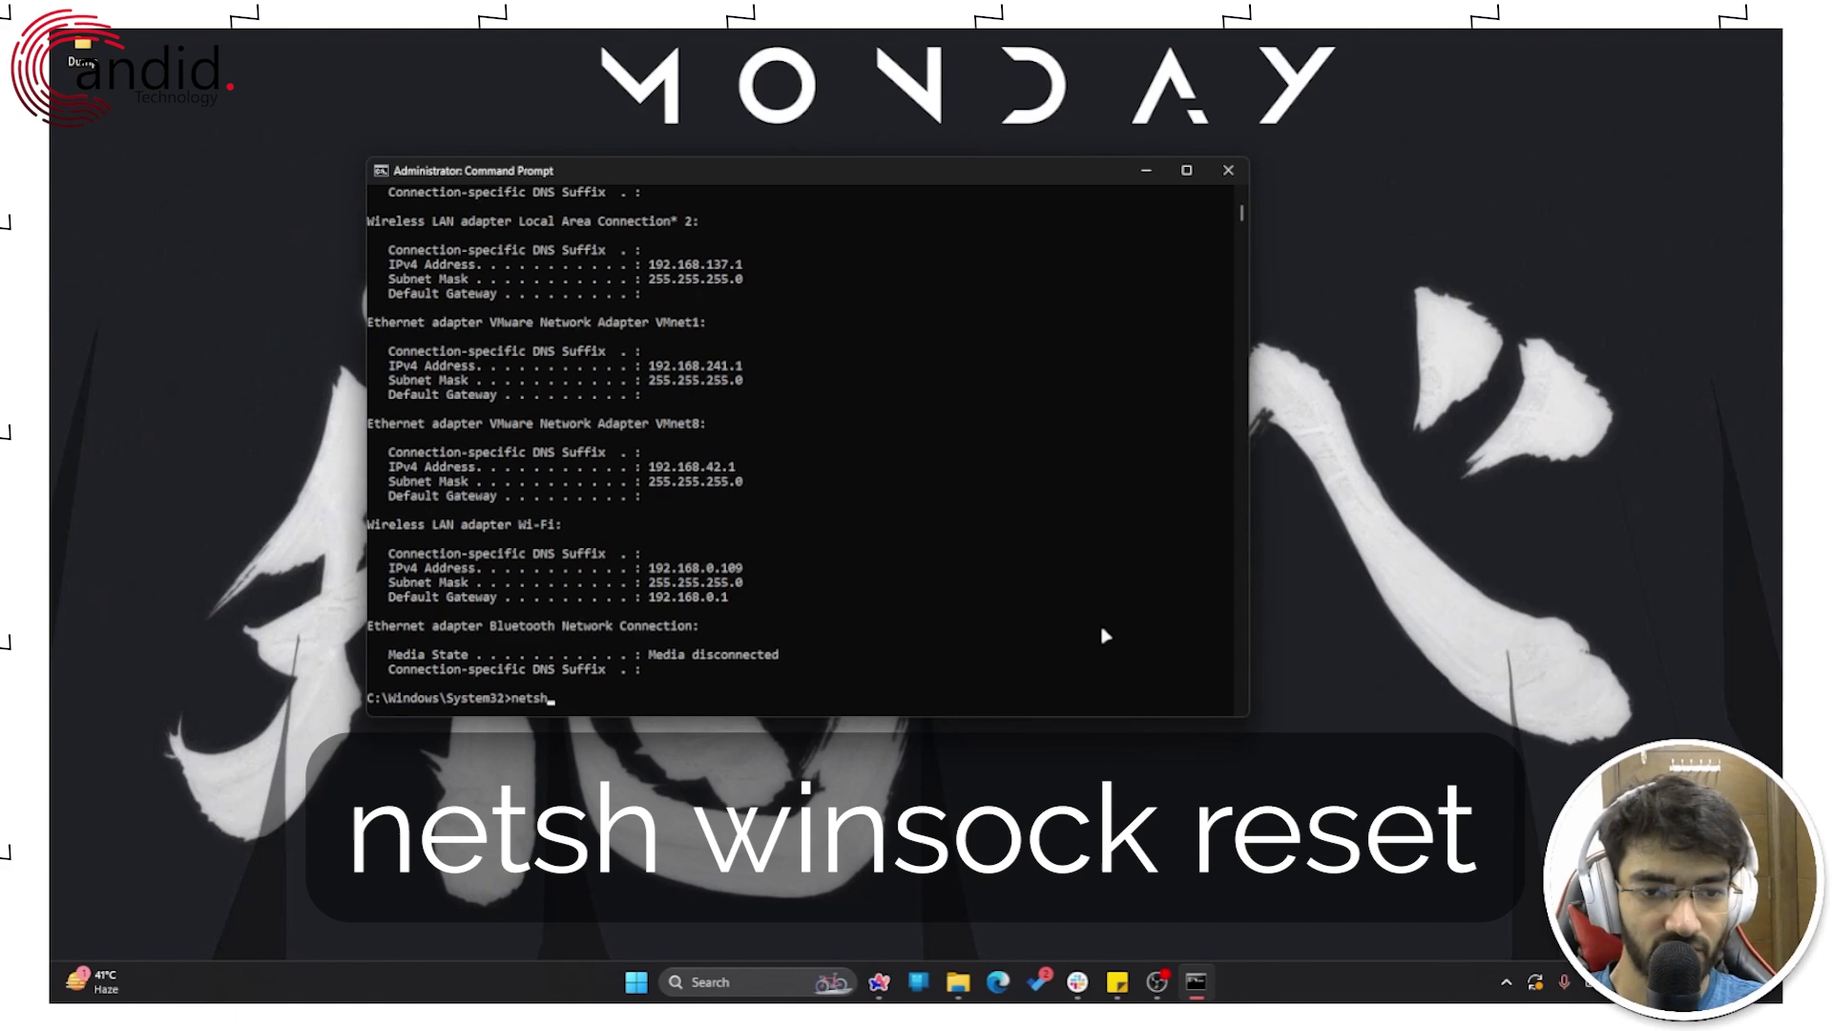
text(winsock reset)
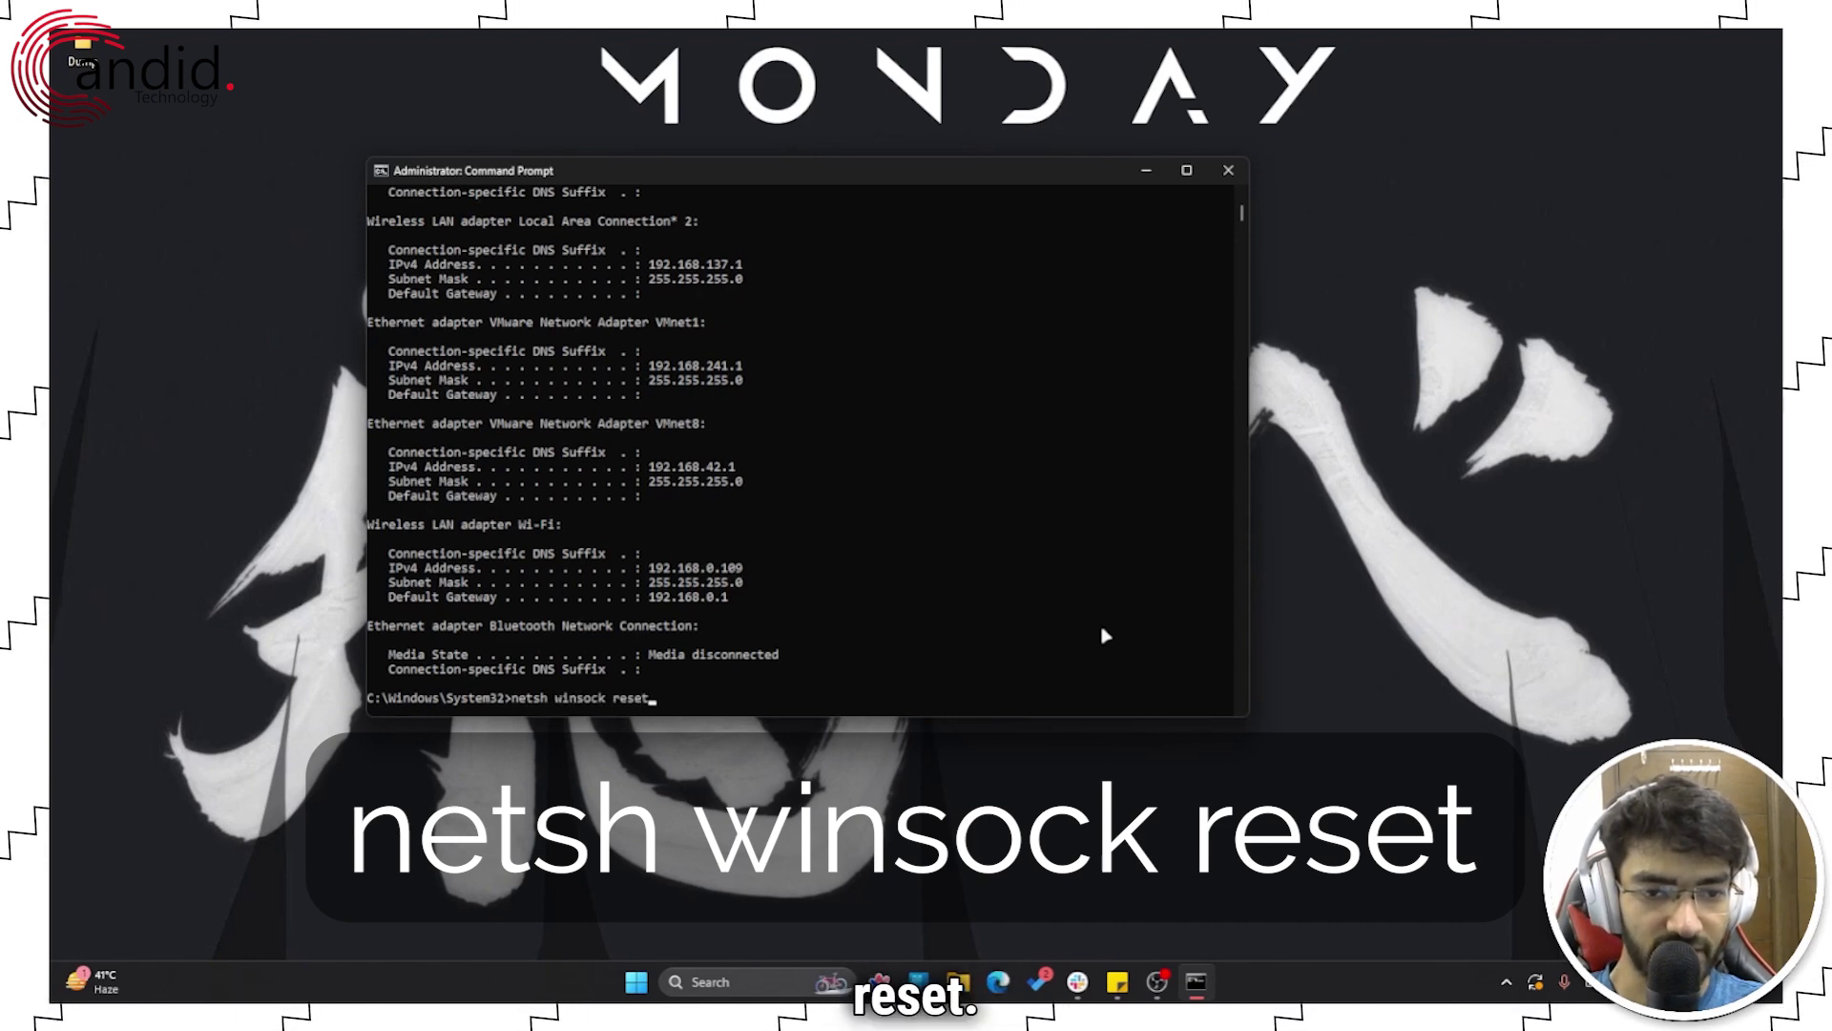
key(Return)
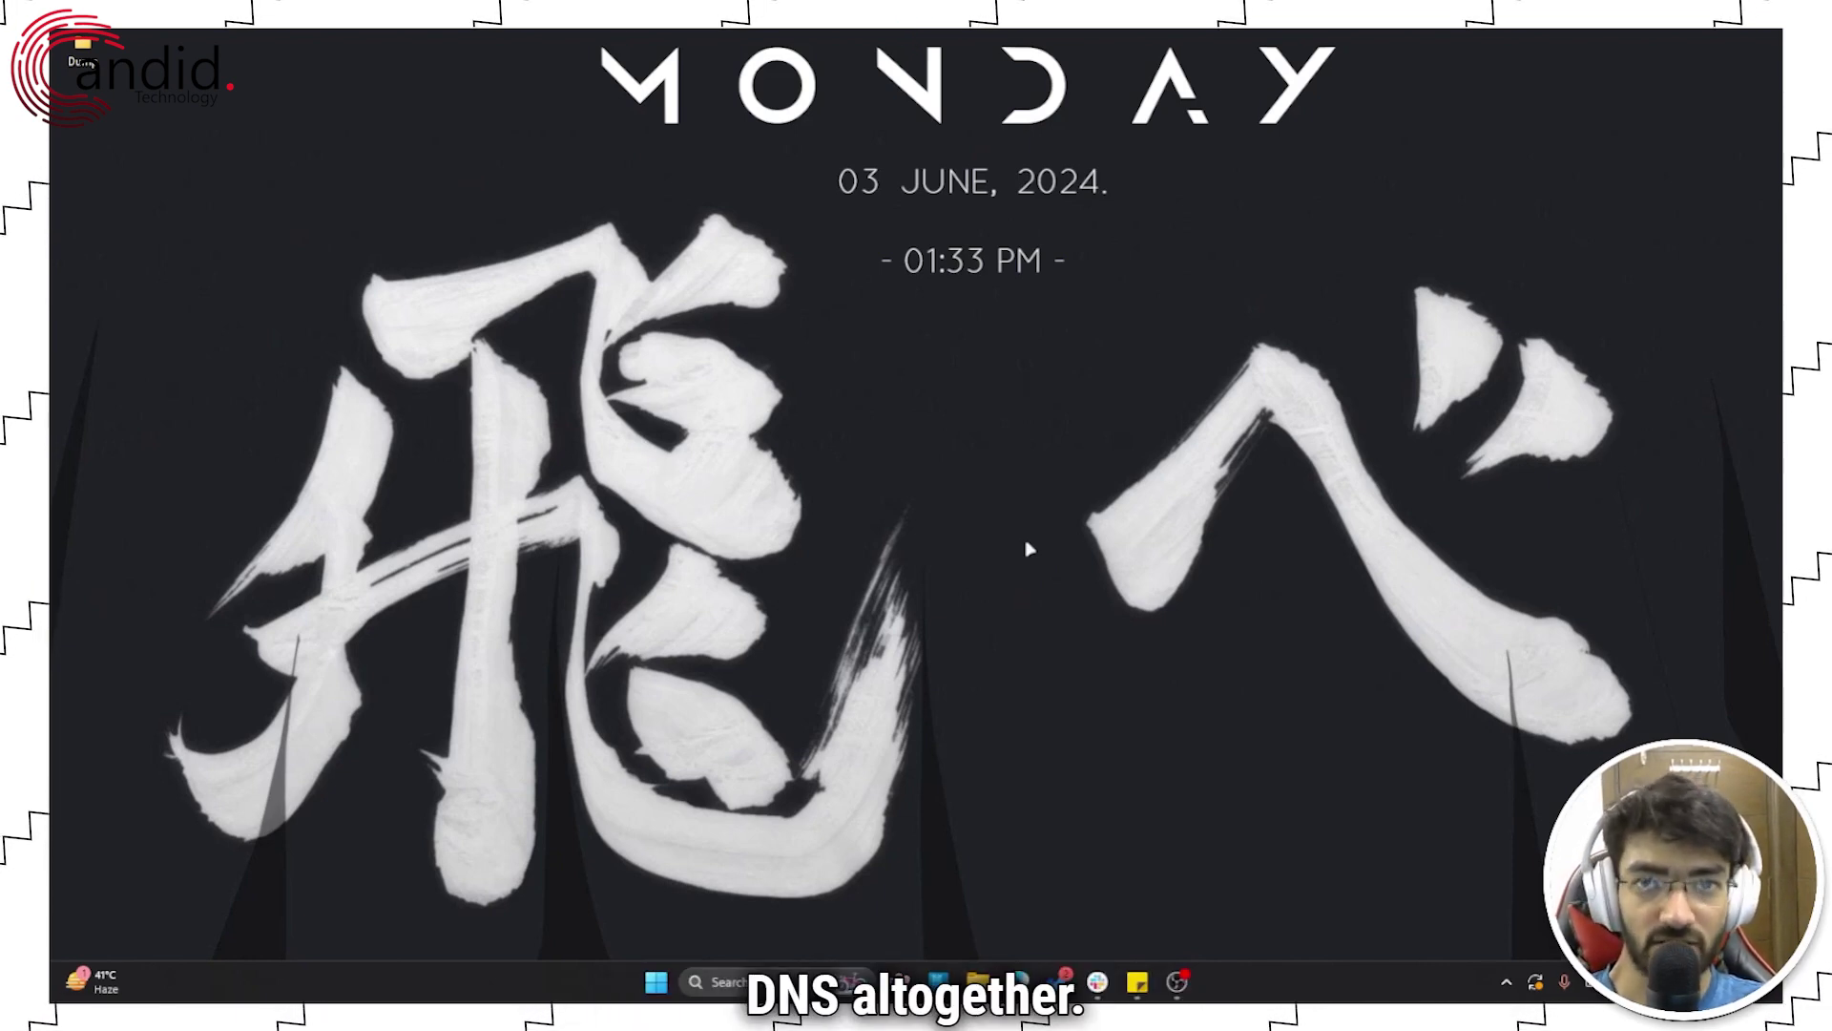
Open Control Panel through the Windows search and go to the adapter settings in the Network and Sharing Center
key(super)
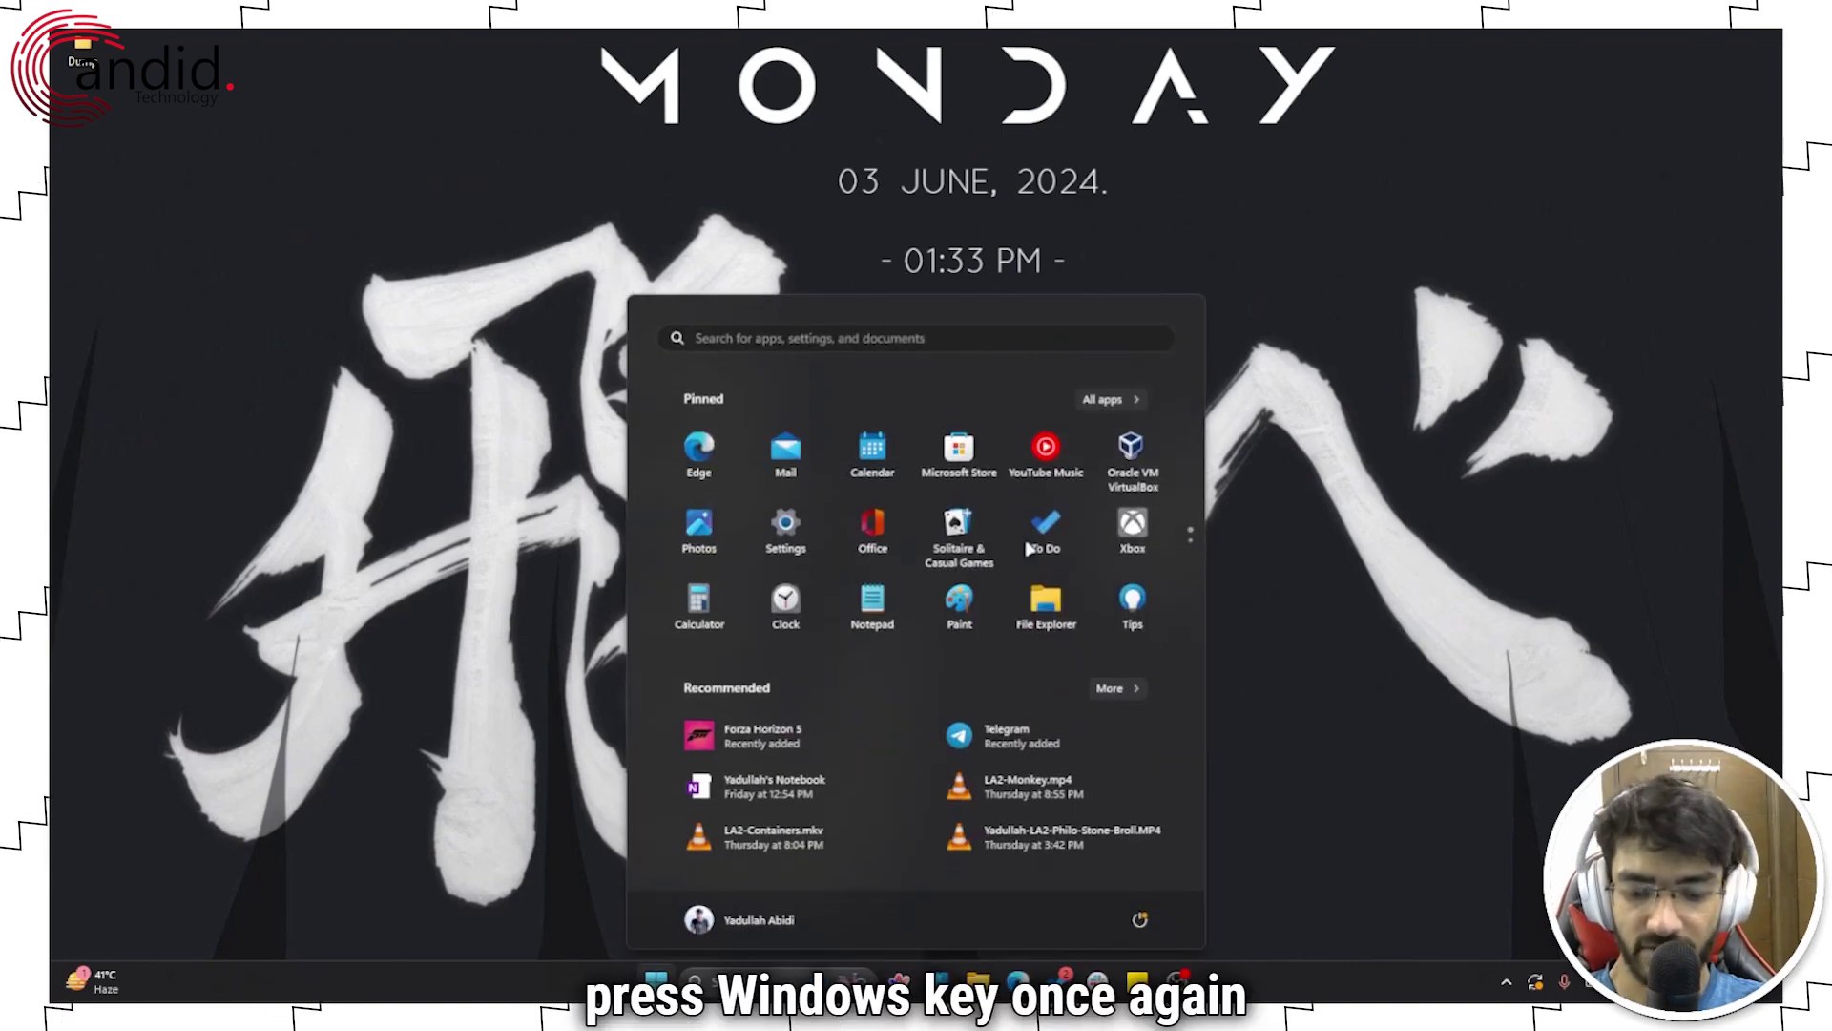
text(control)
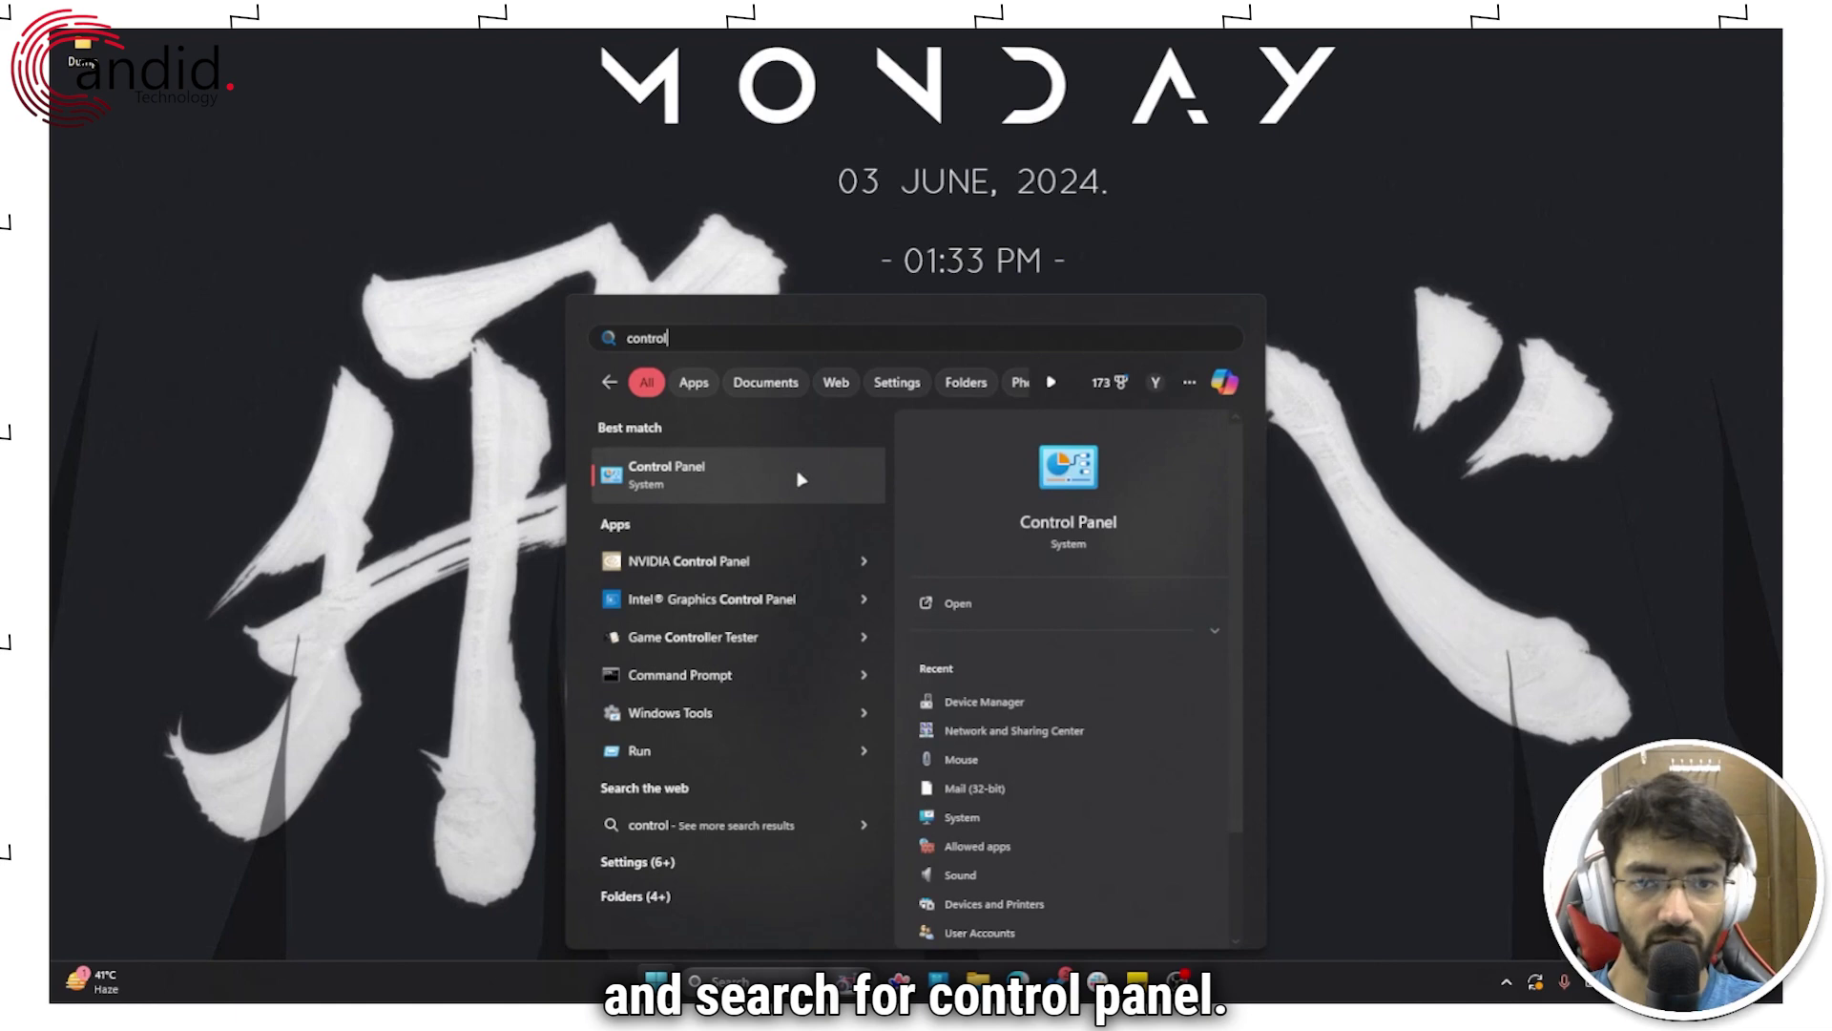
click(683, 476)
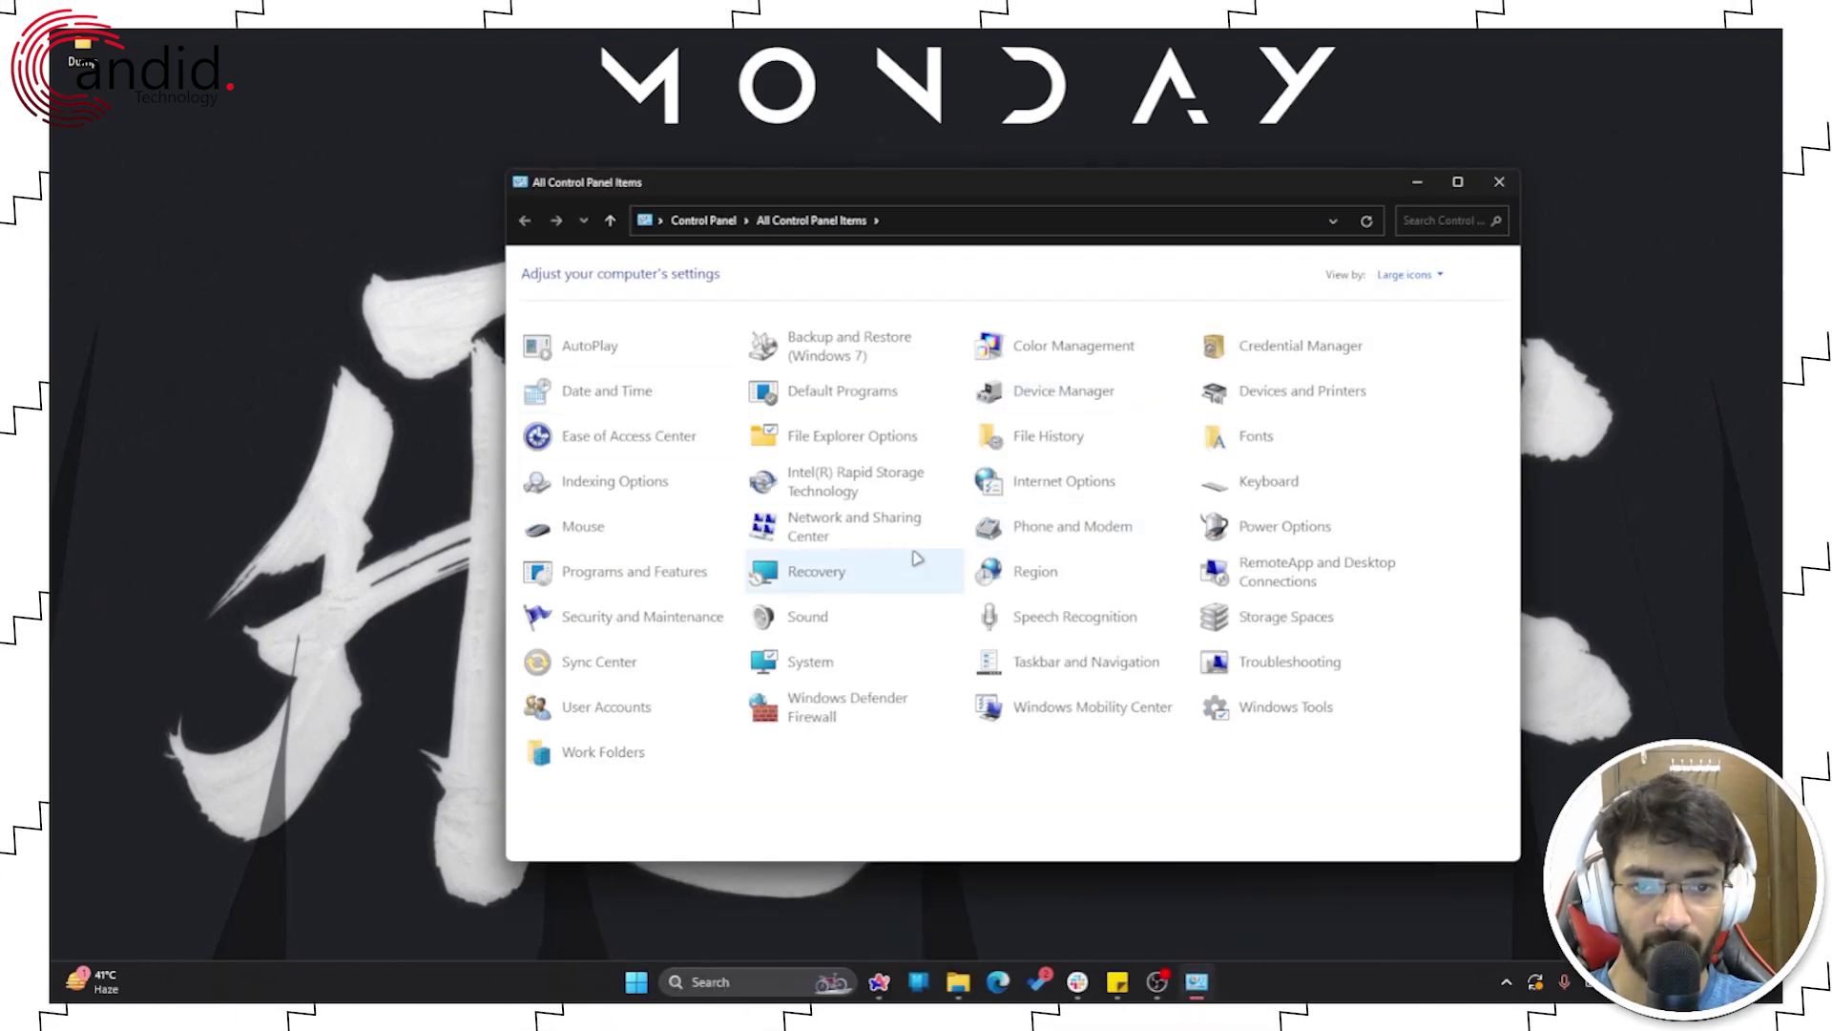
click(864, 531)
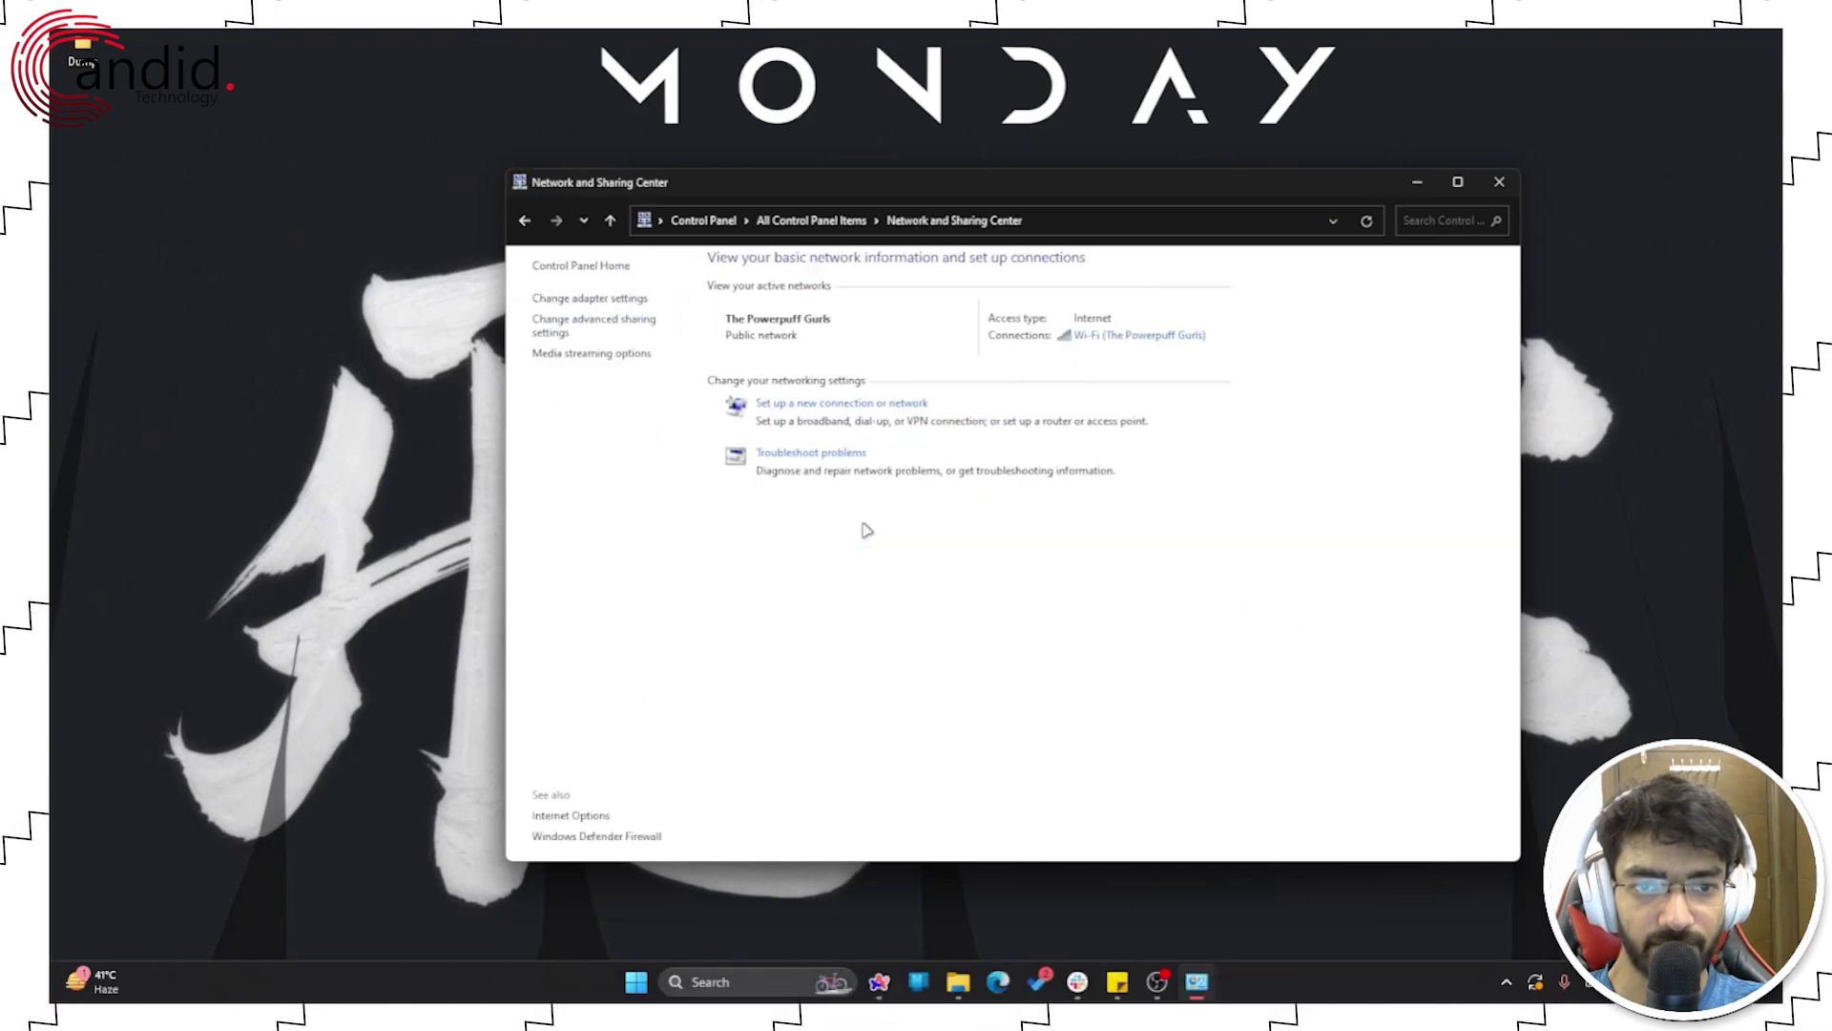
click(578, 301)
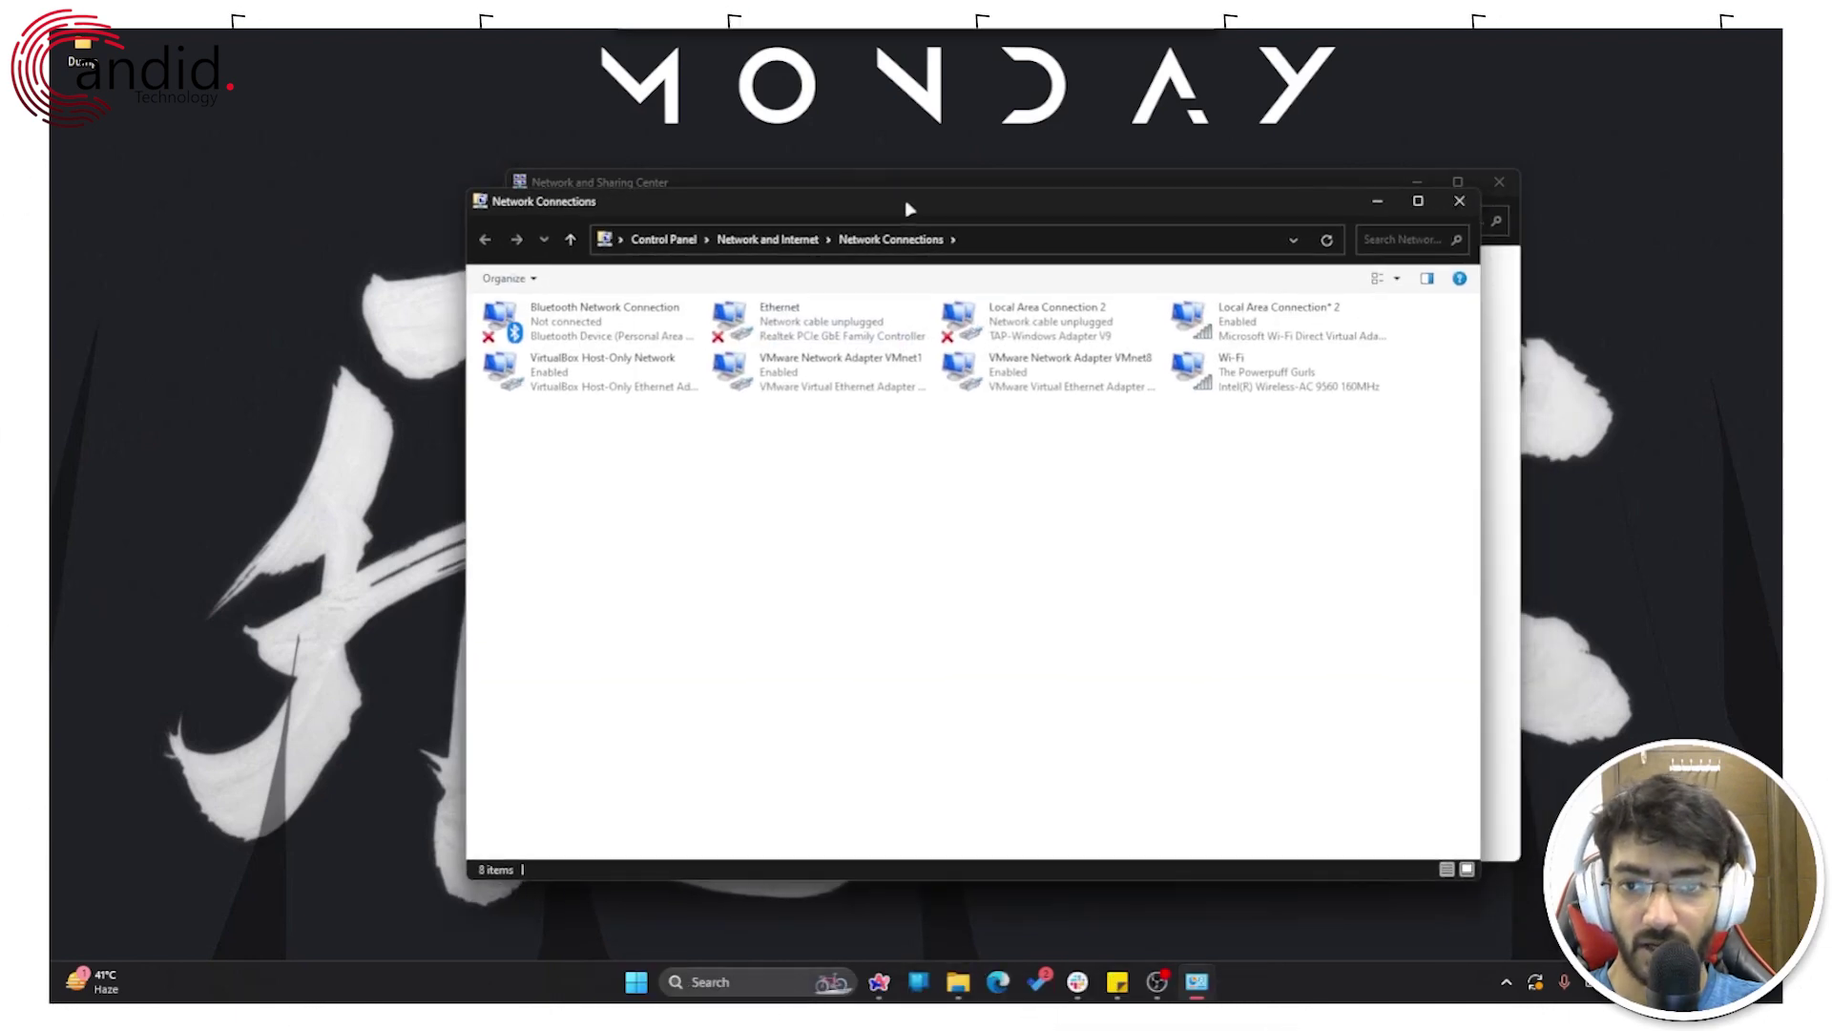
Open the properties of the Wi-Fi connection from its status dialog
click(1250, 384)
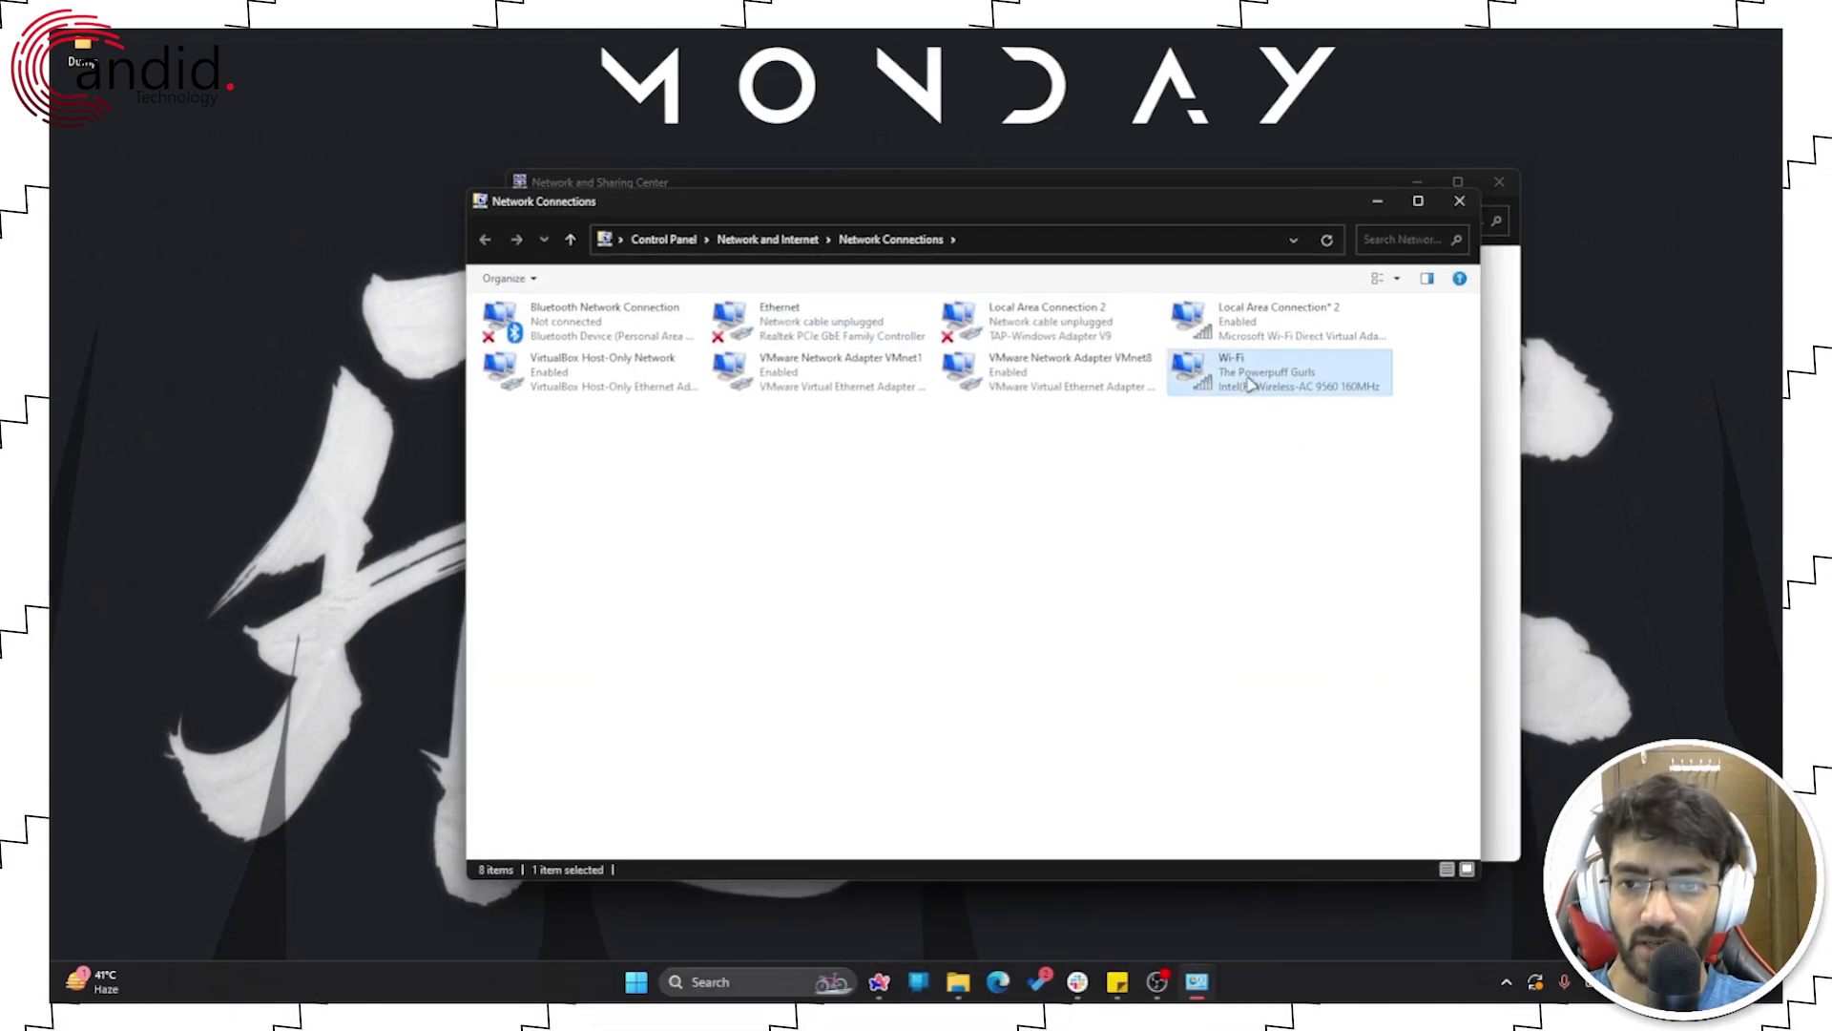
double_click(1229, 375)
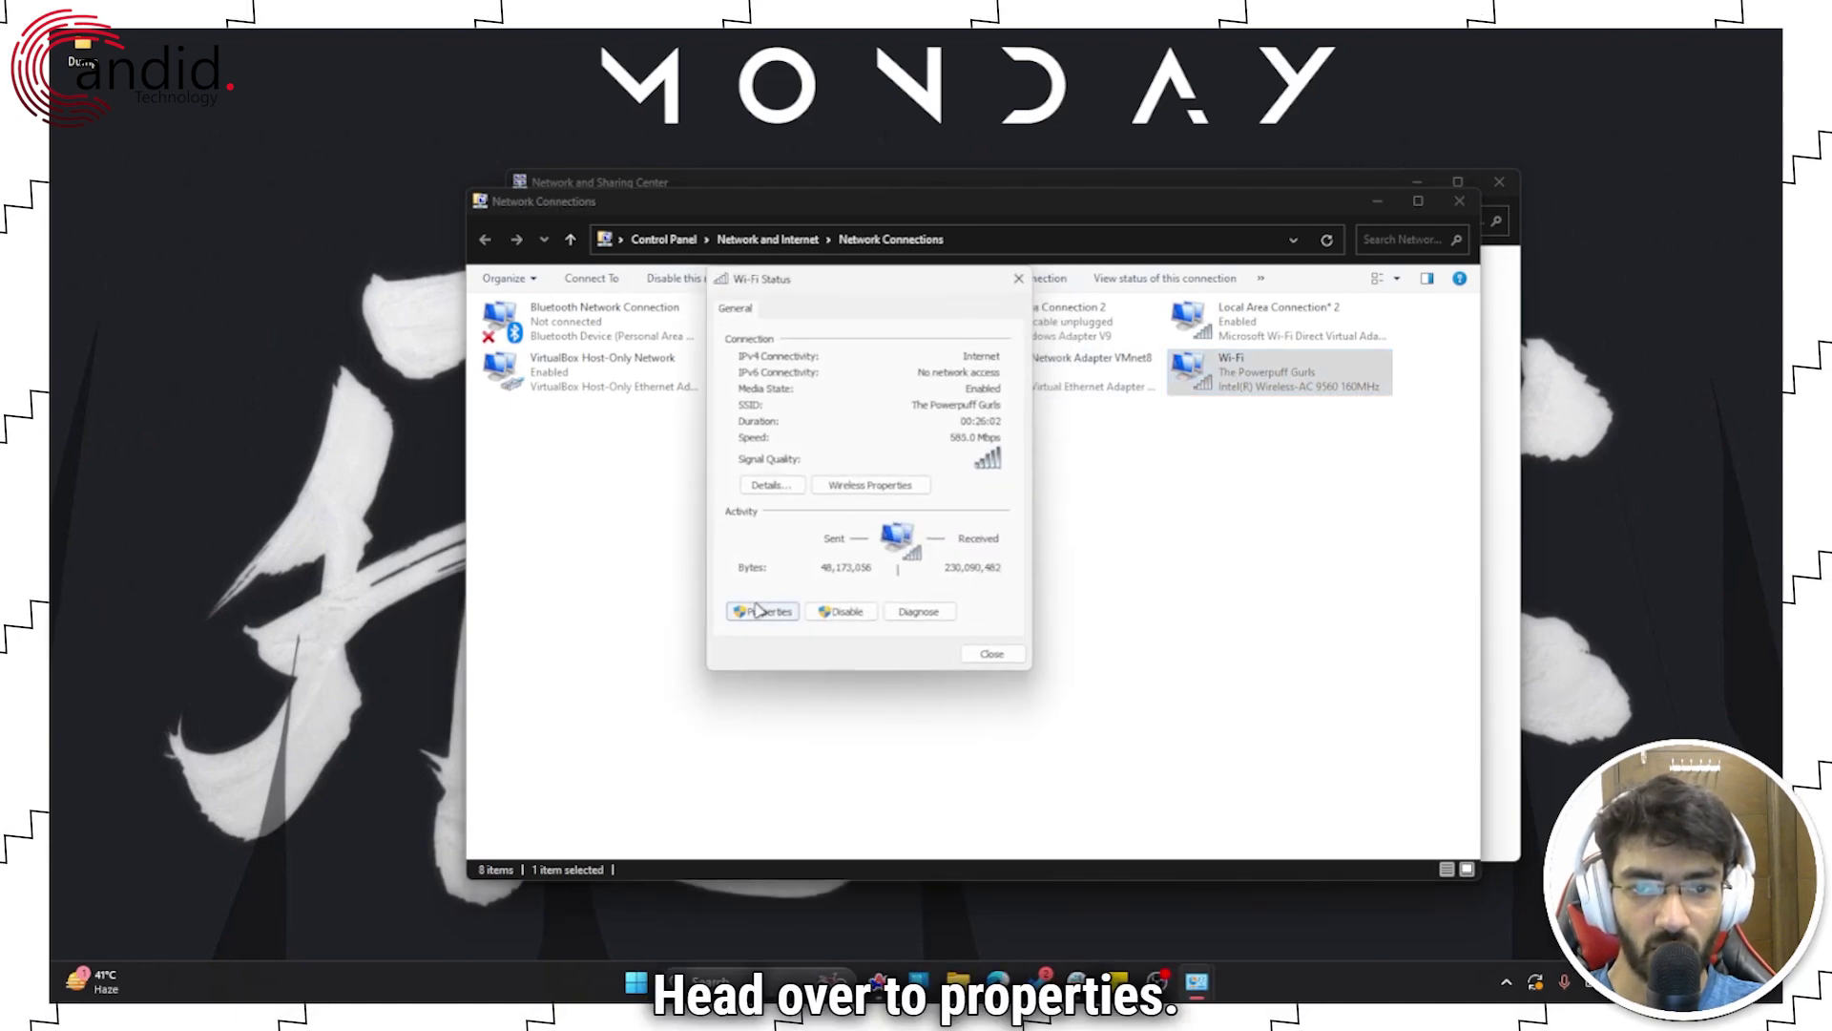
click(759, 610)
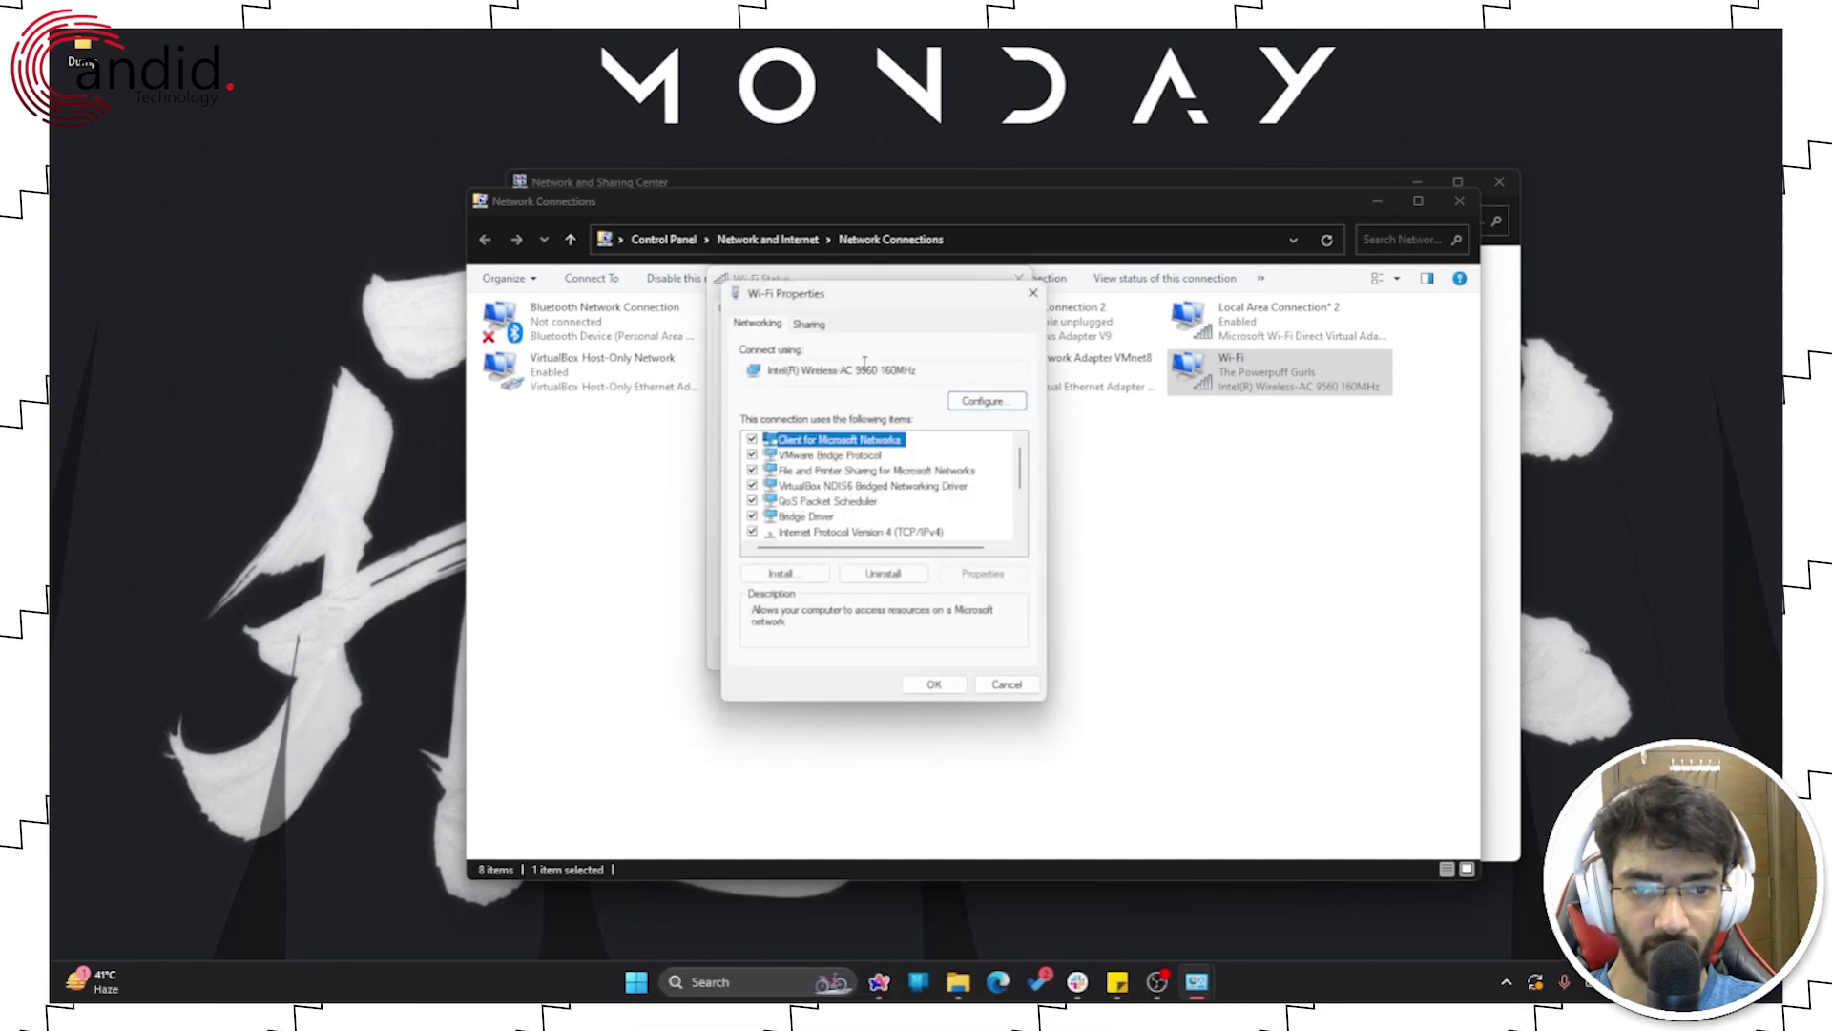
Open the properties of Internet Protocol Version 4 (TCP/IPv4) and choose to use manually specified DNS server addresses
click(843, 532)
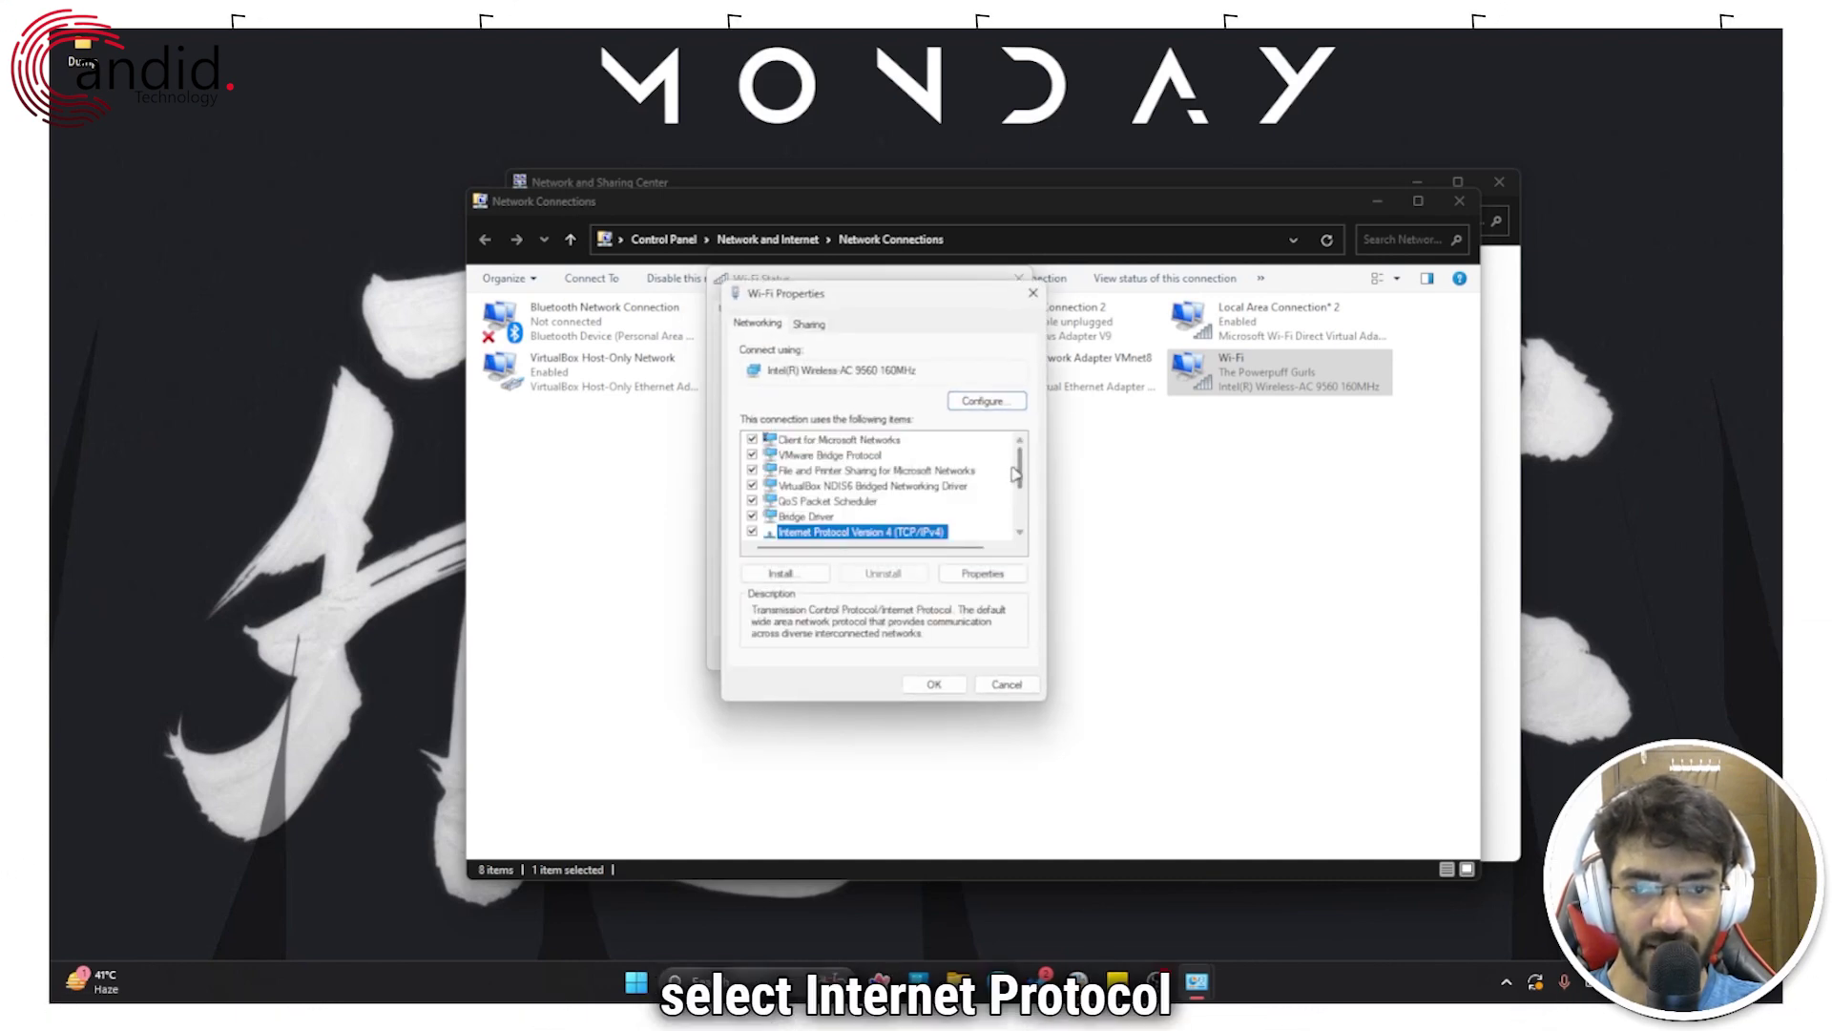
scroll(1019, 477, down, 1)
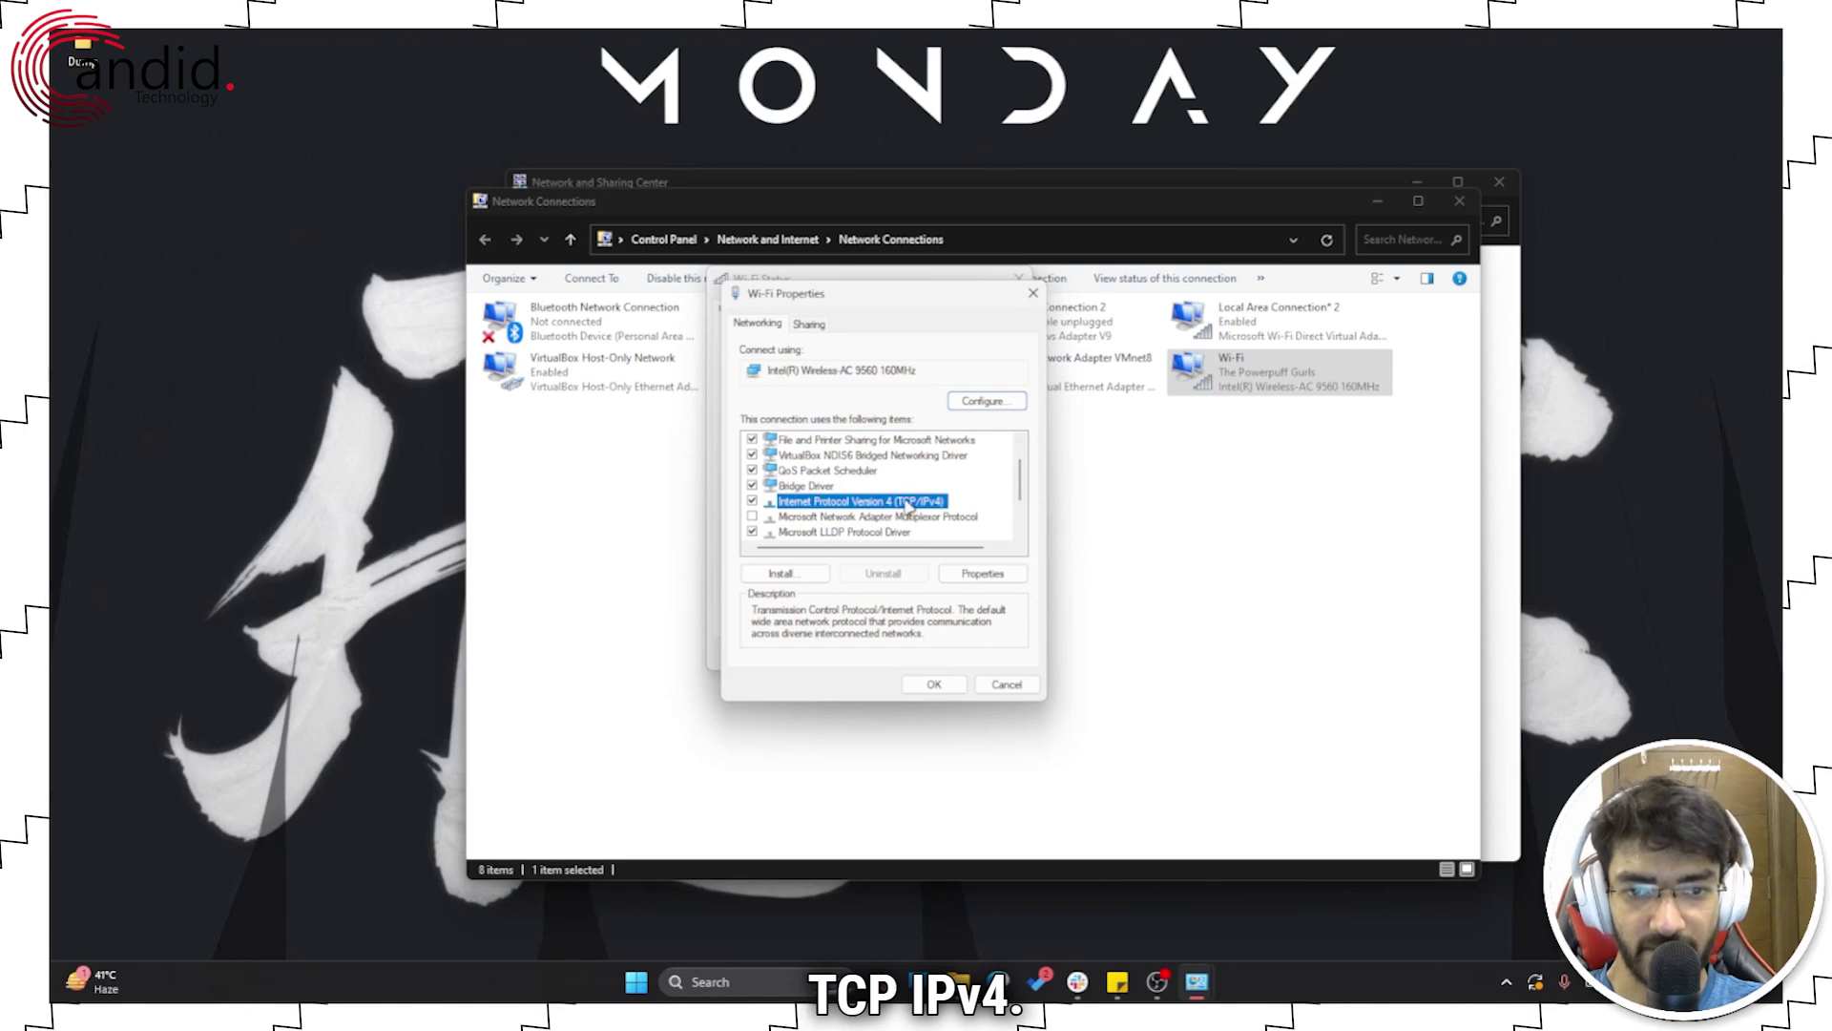
double_click(863, 502)
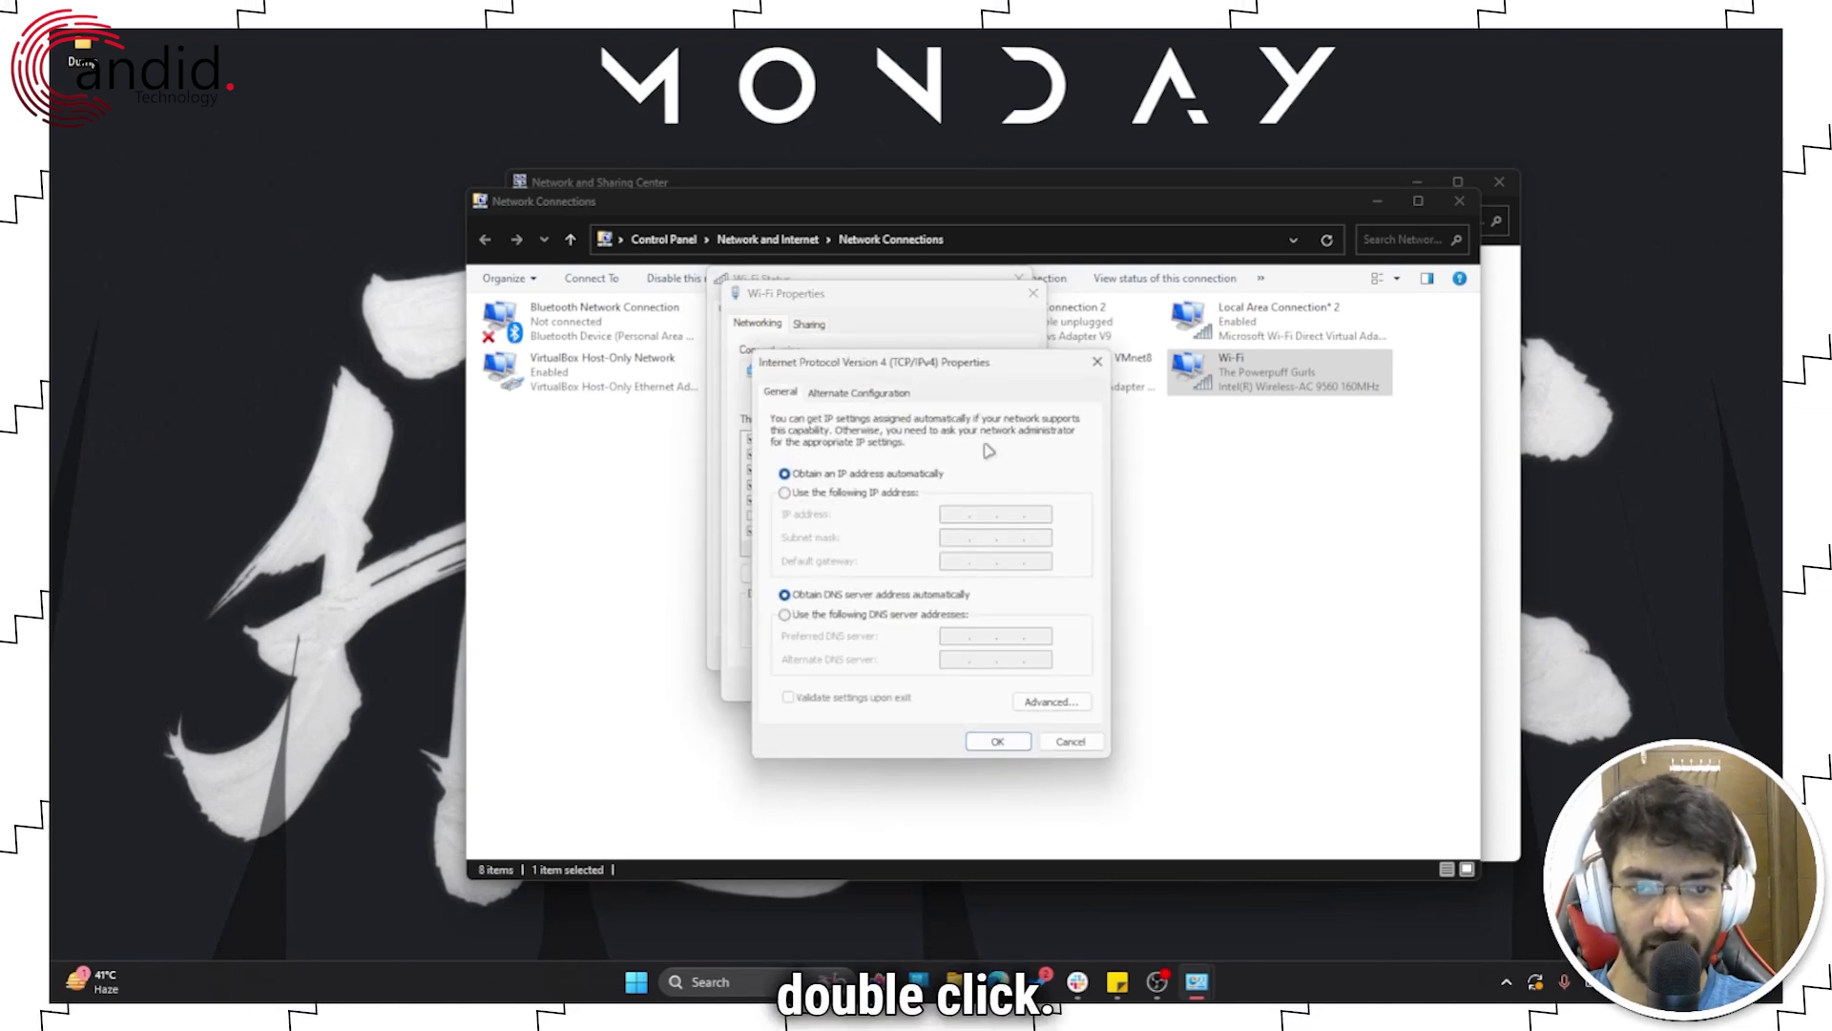
drag(867, 361, 964, 368)
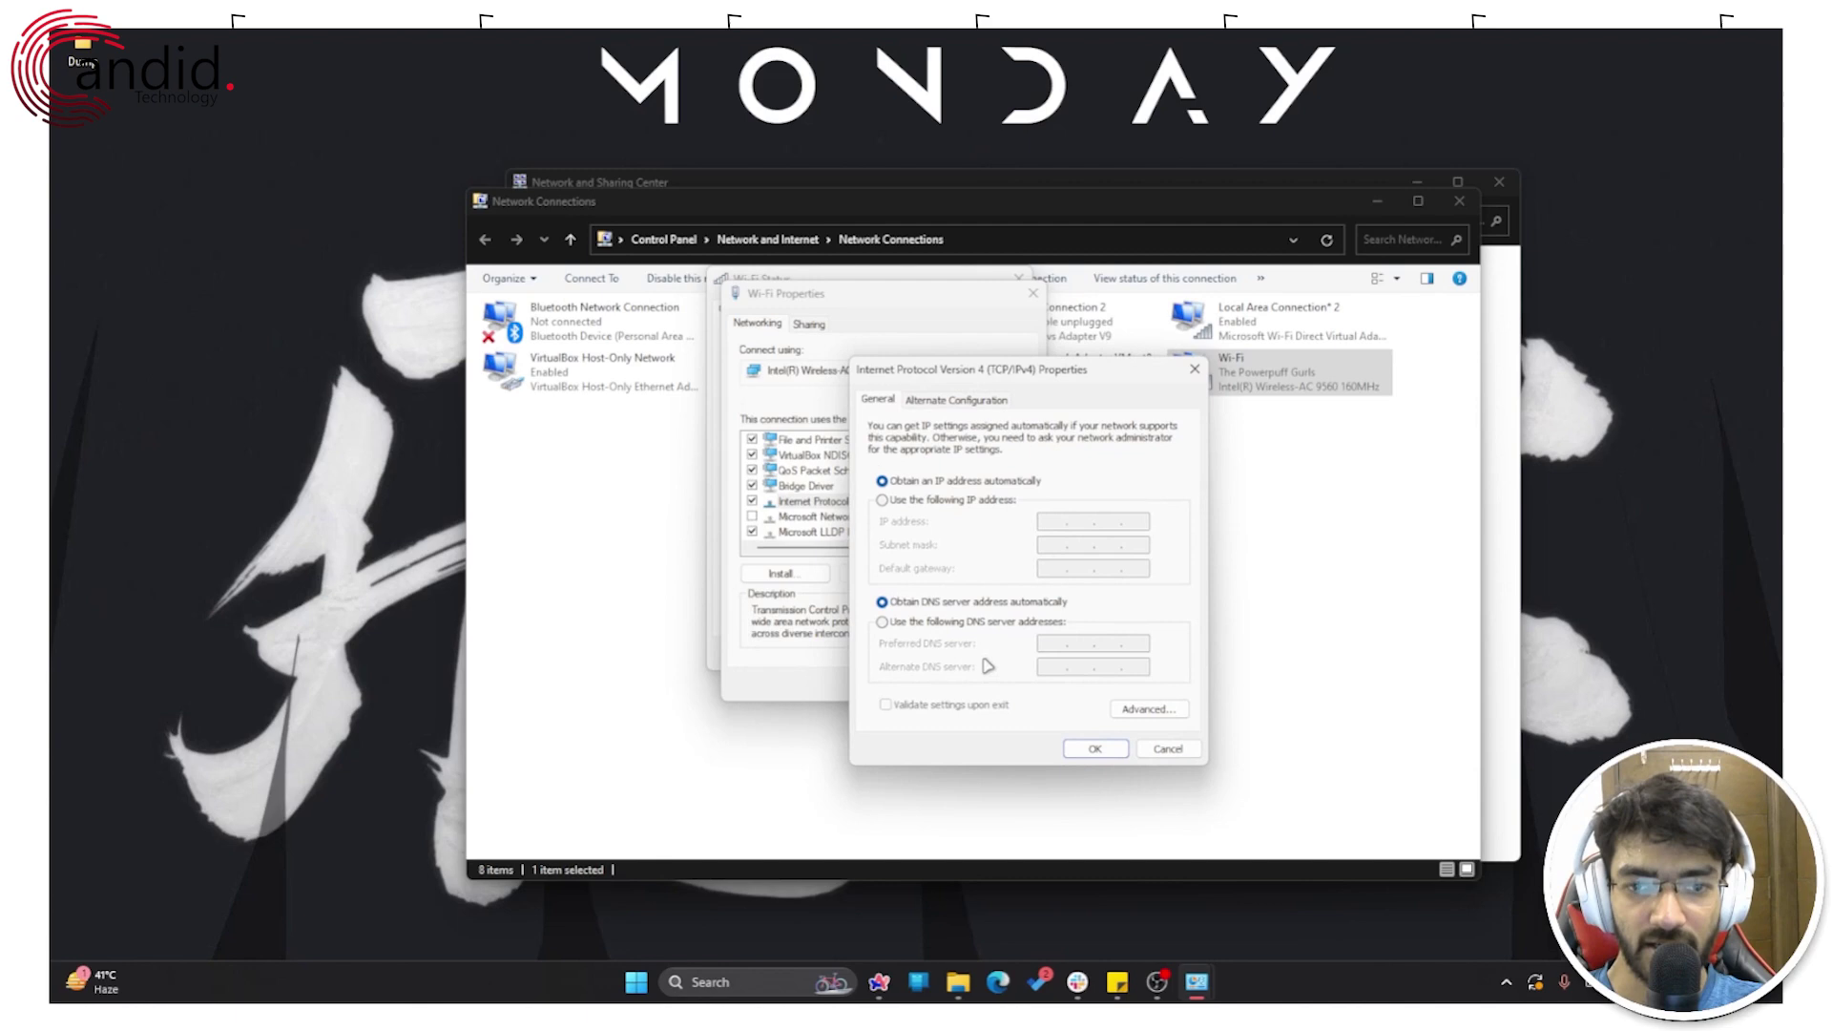
click(901, 622)
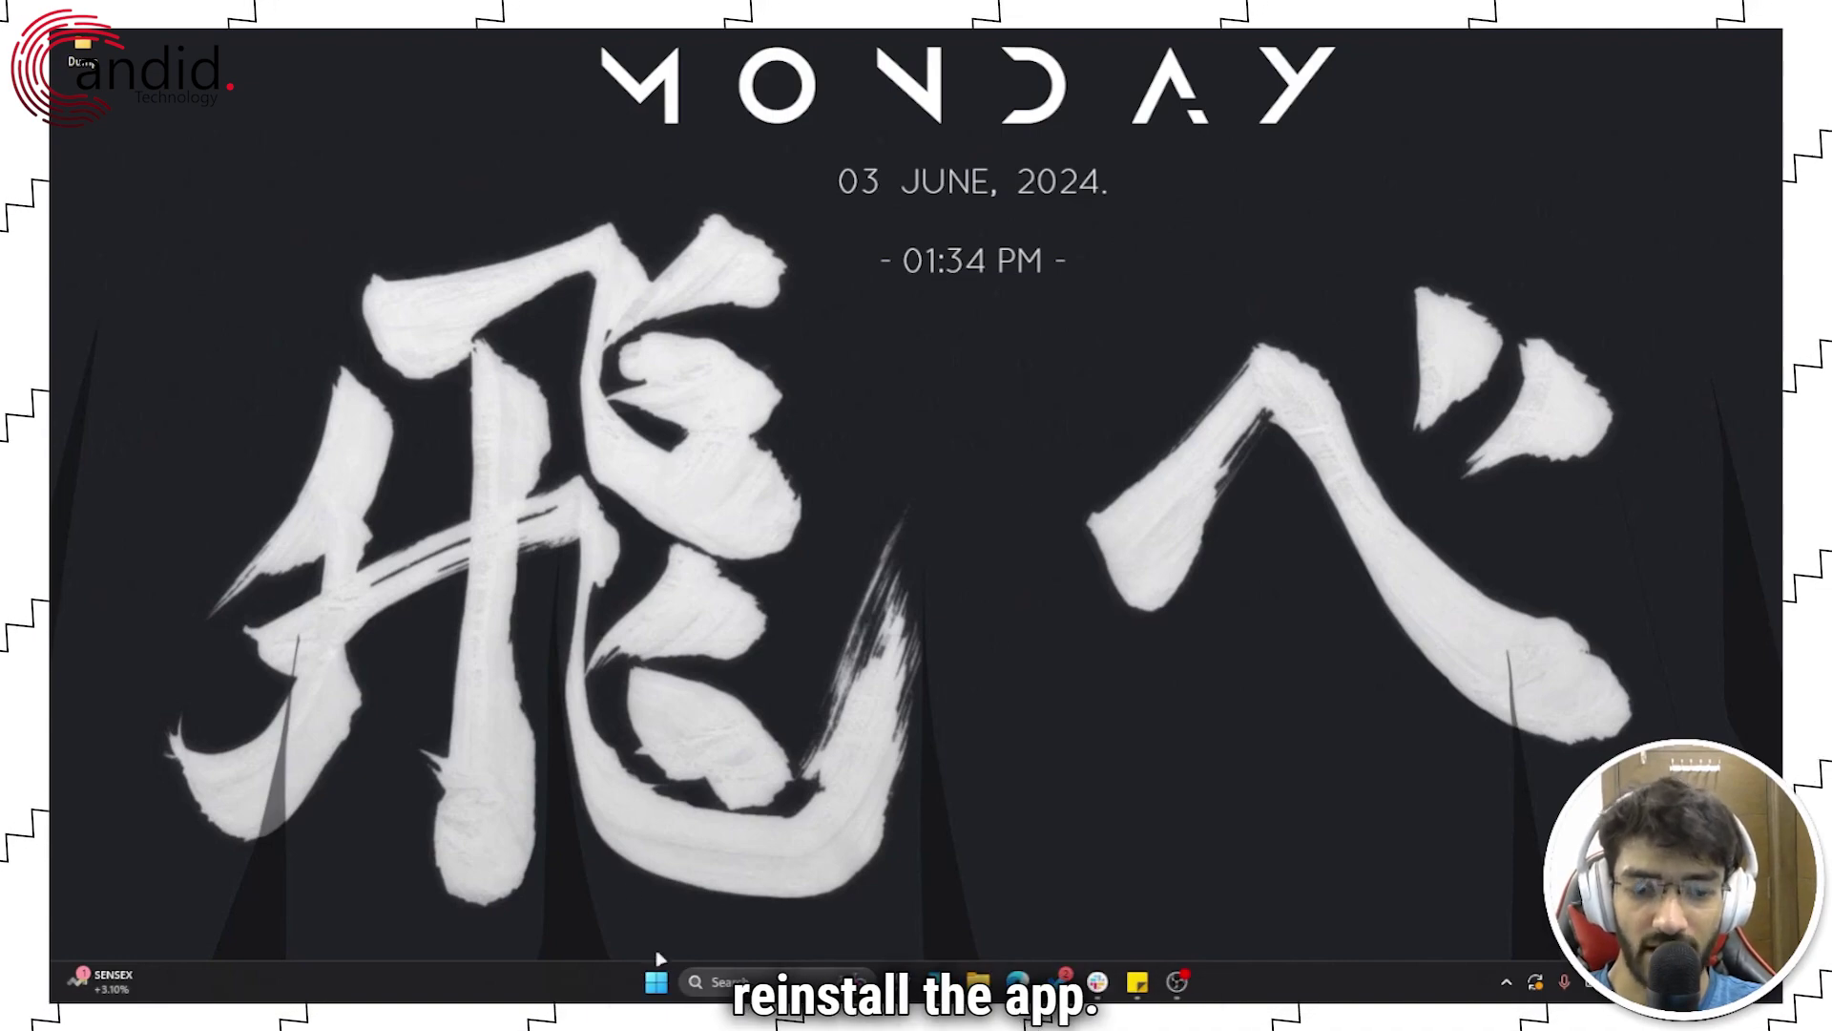
Open the list of installed apps in Windows Settings and uninstall Discord, confirming the removal
right_click(653, 983)
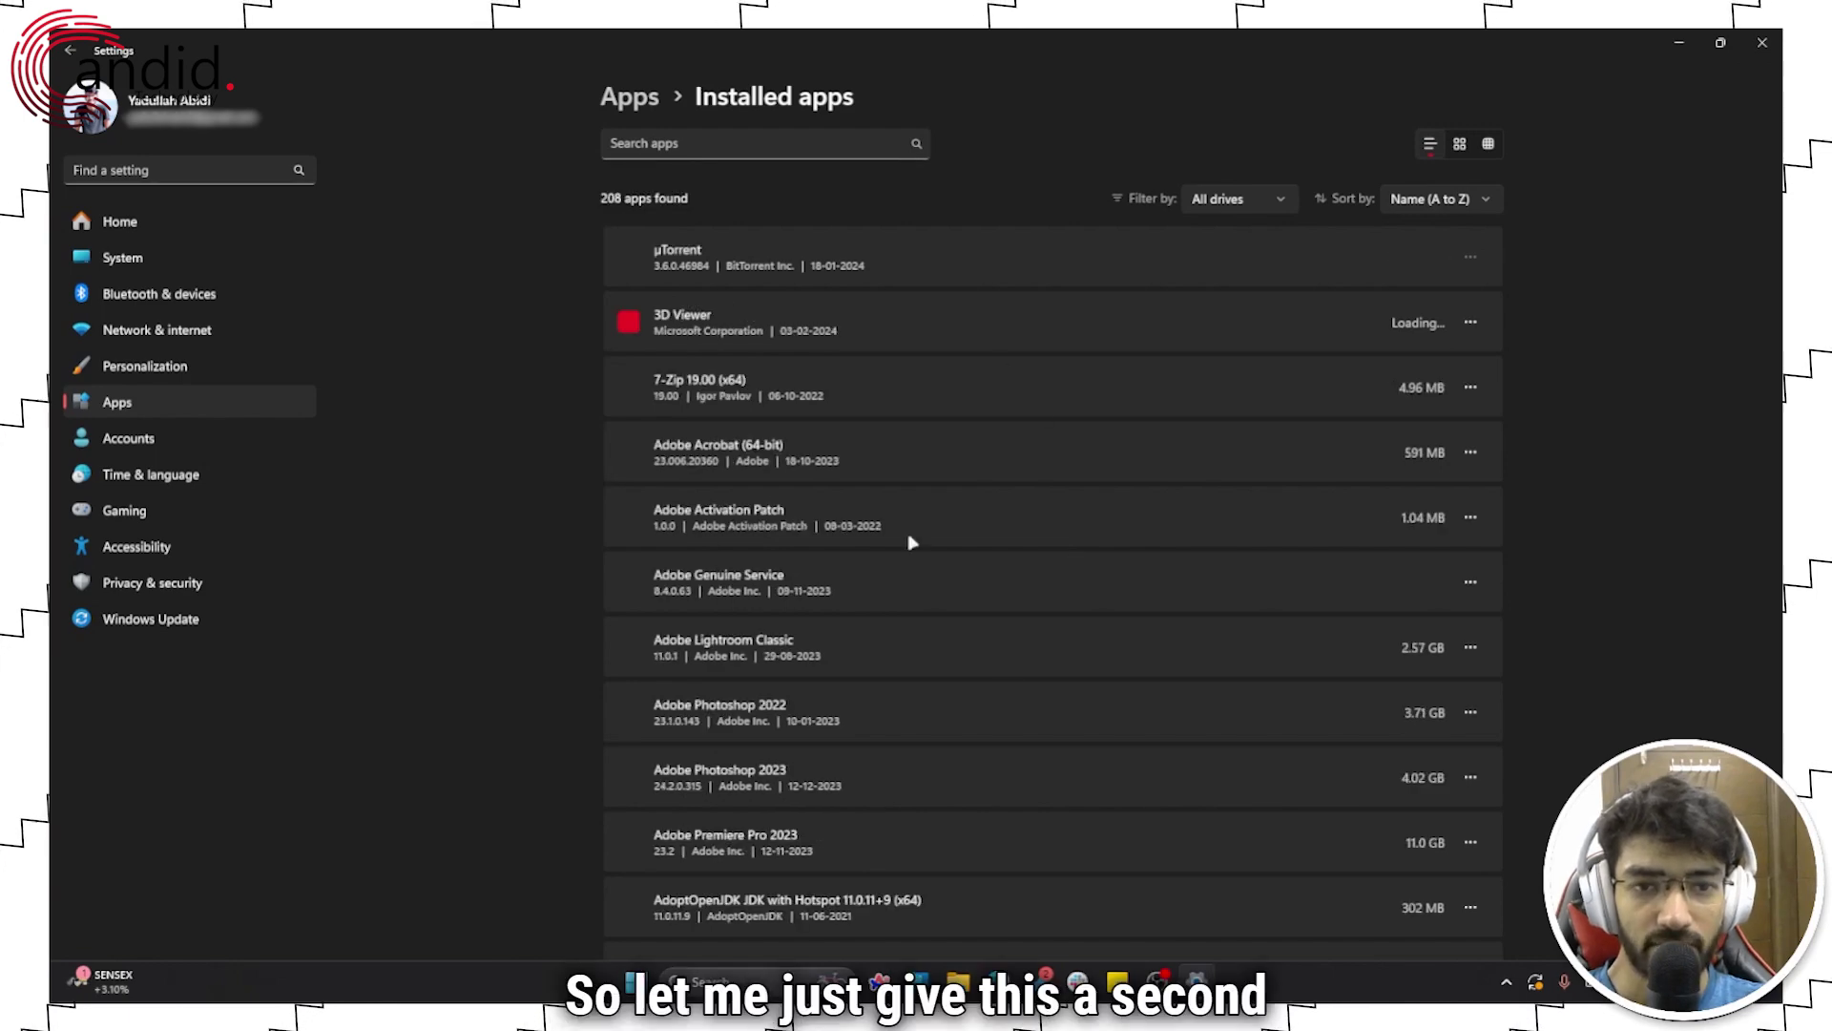
scroll(919, 516, down, 3)
scroll(922, 516, down, 15)
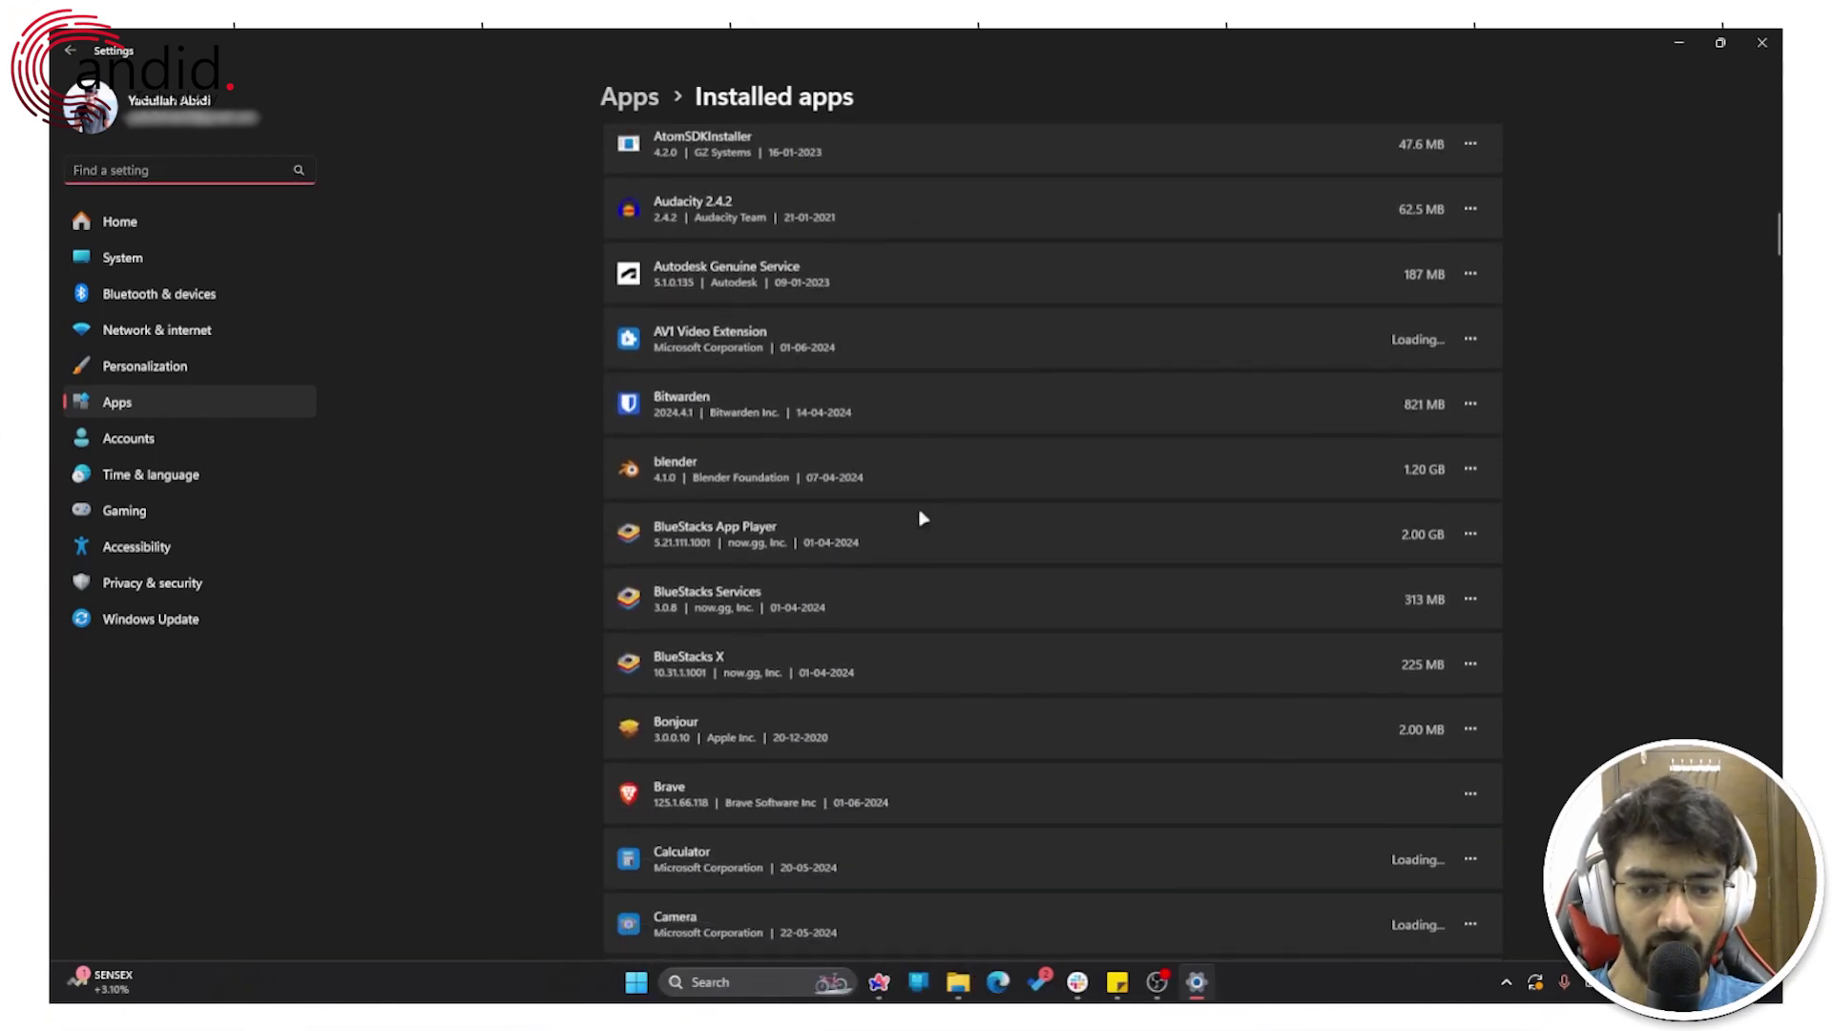
scroll(922, 517, down, 5)
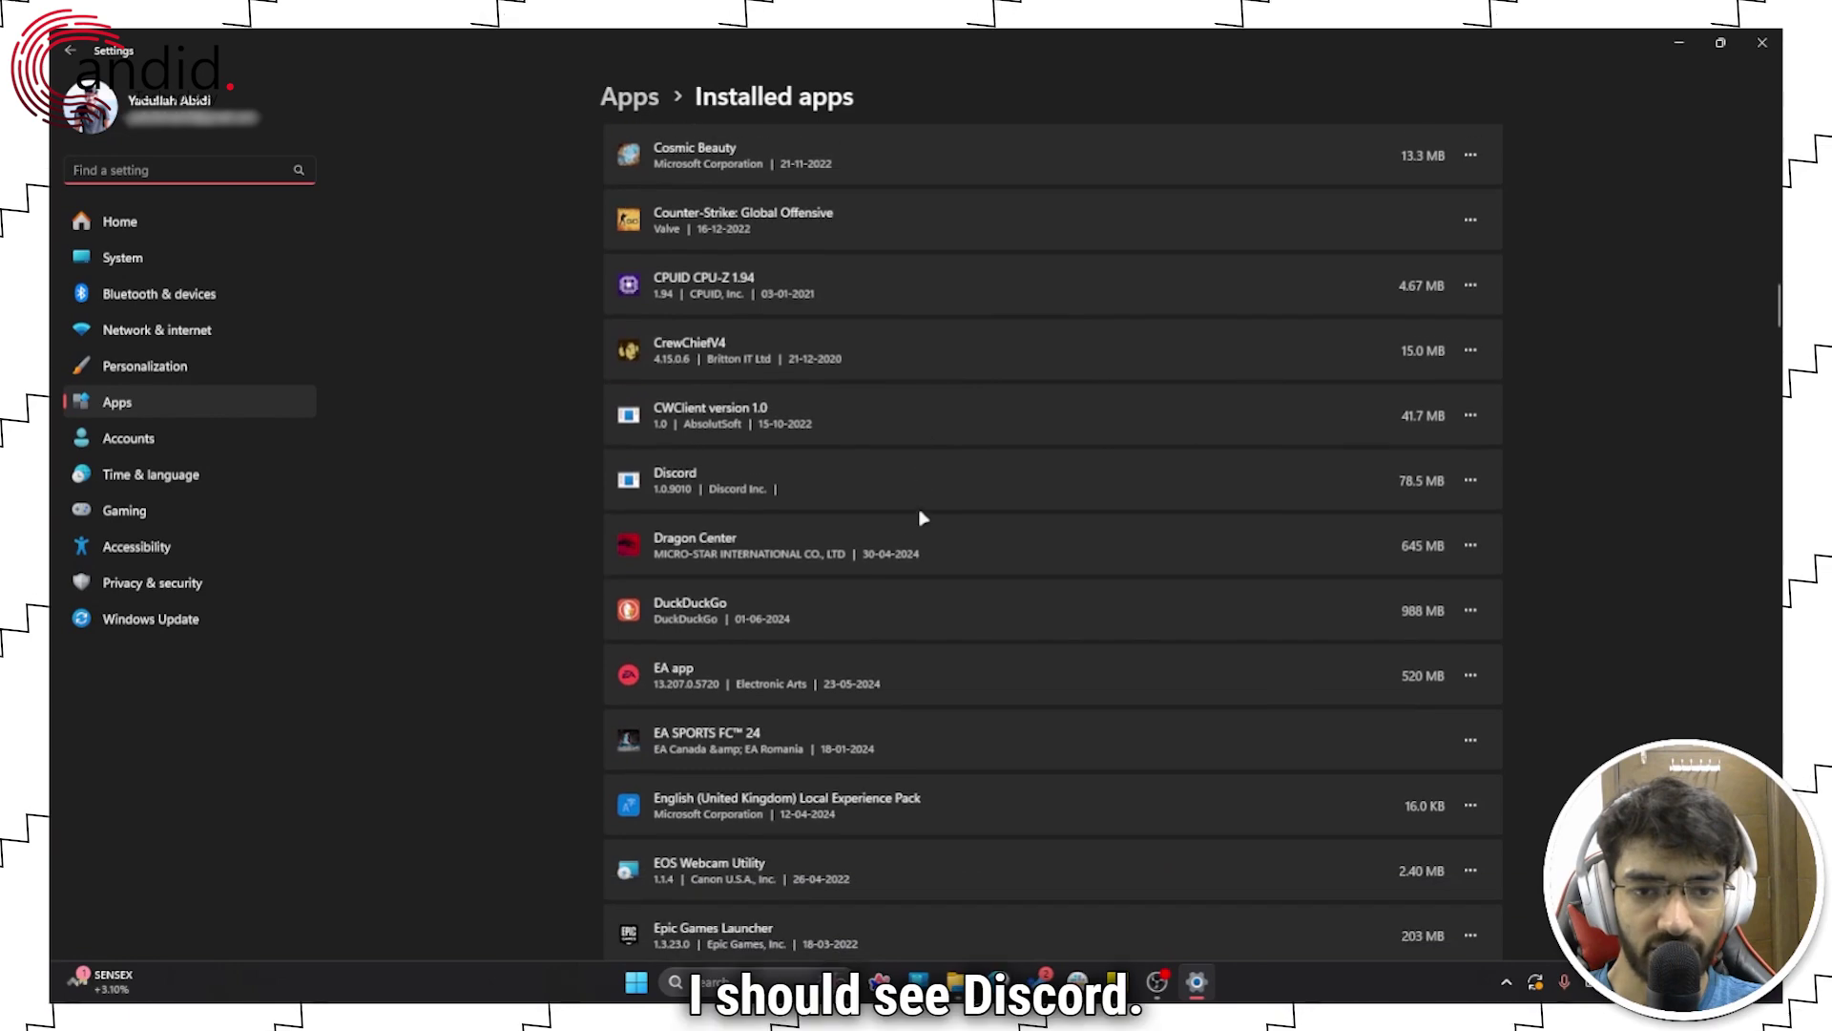
click(1468, 482)
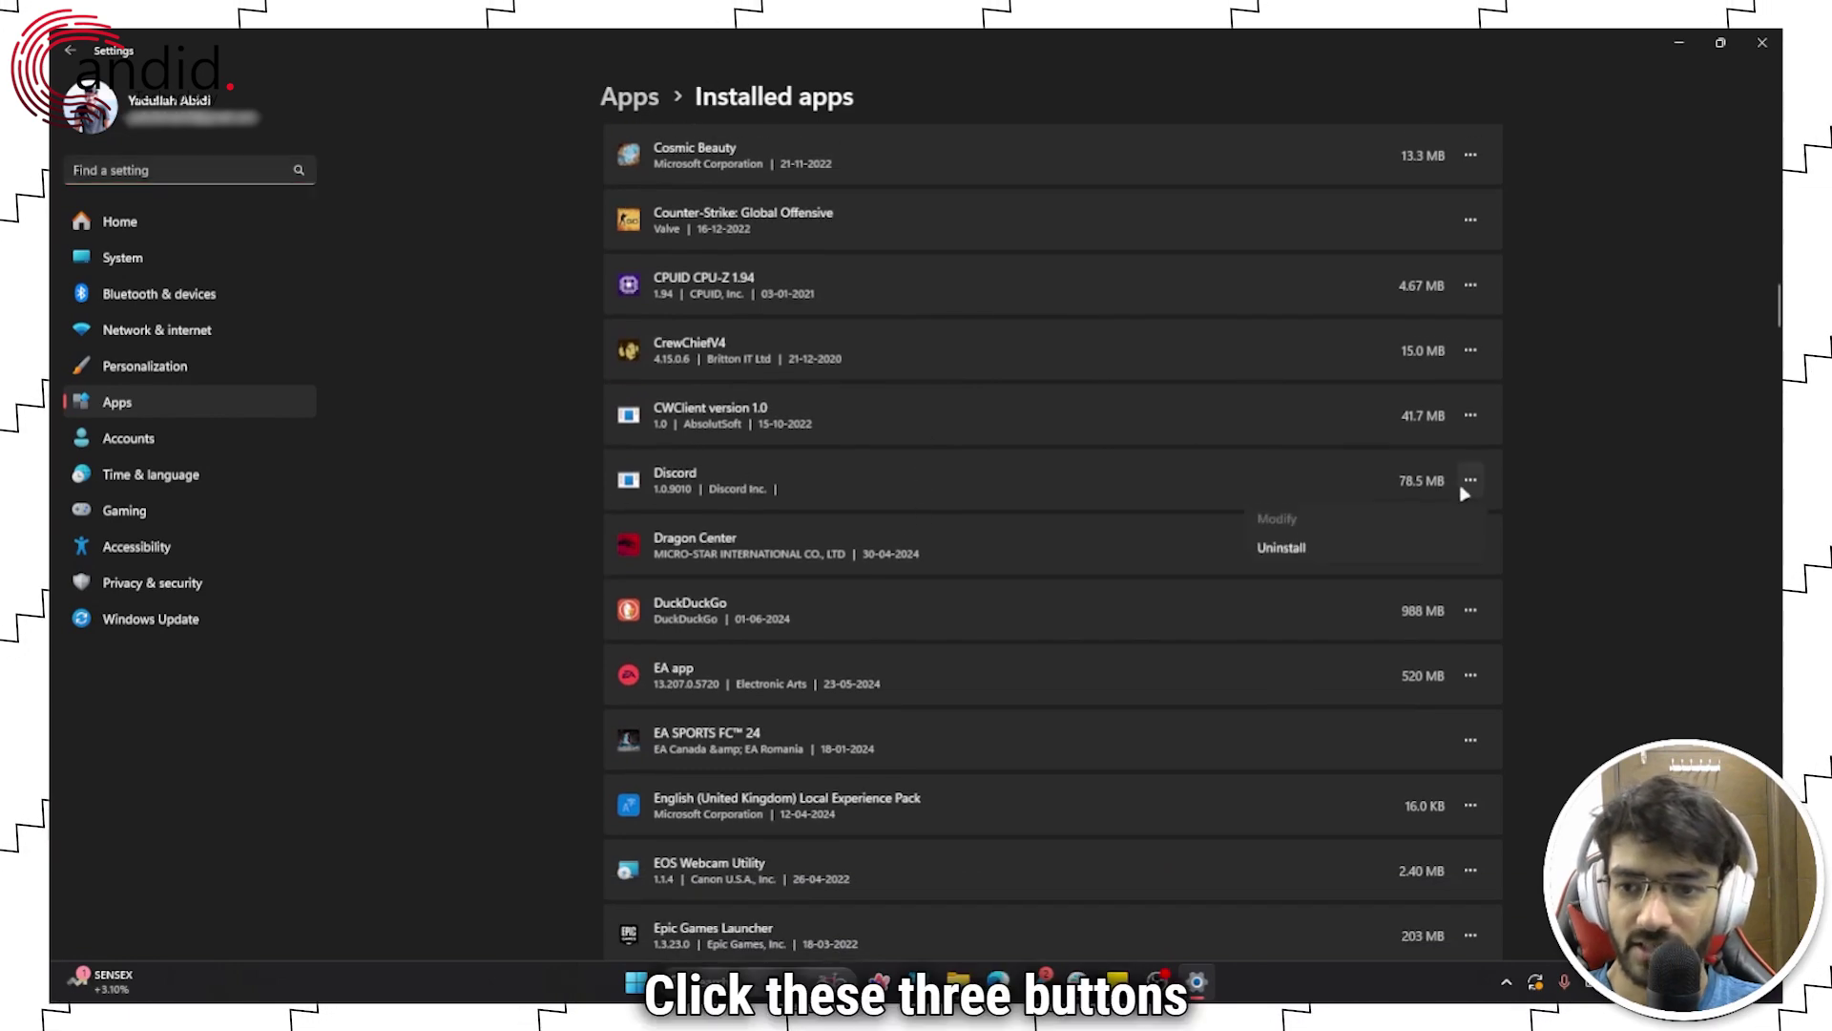
click(1281, 549)
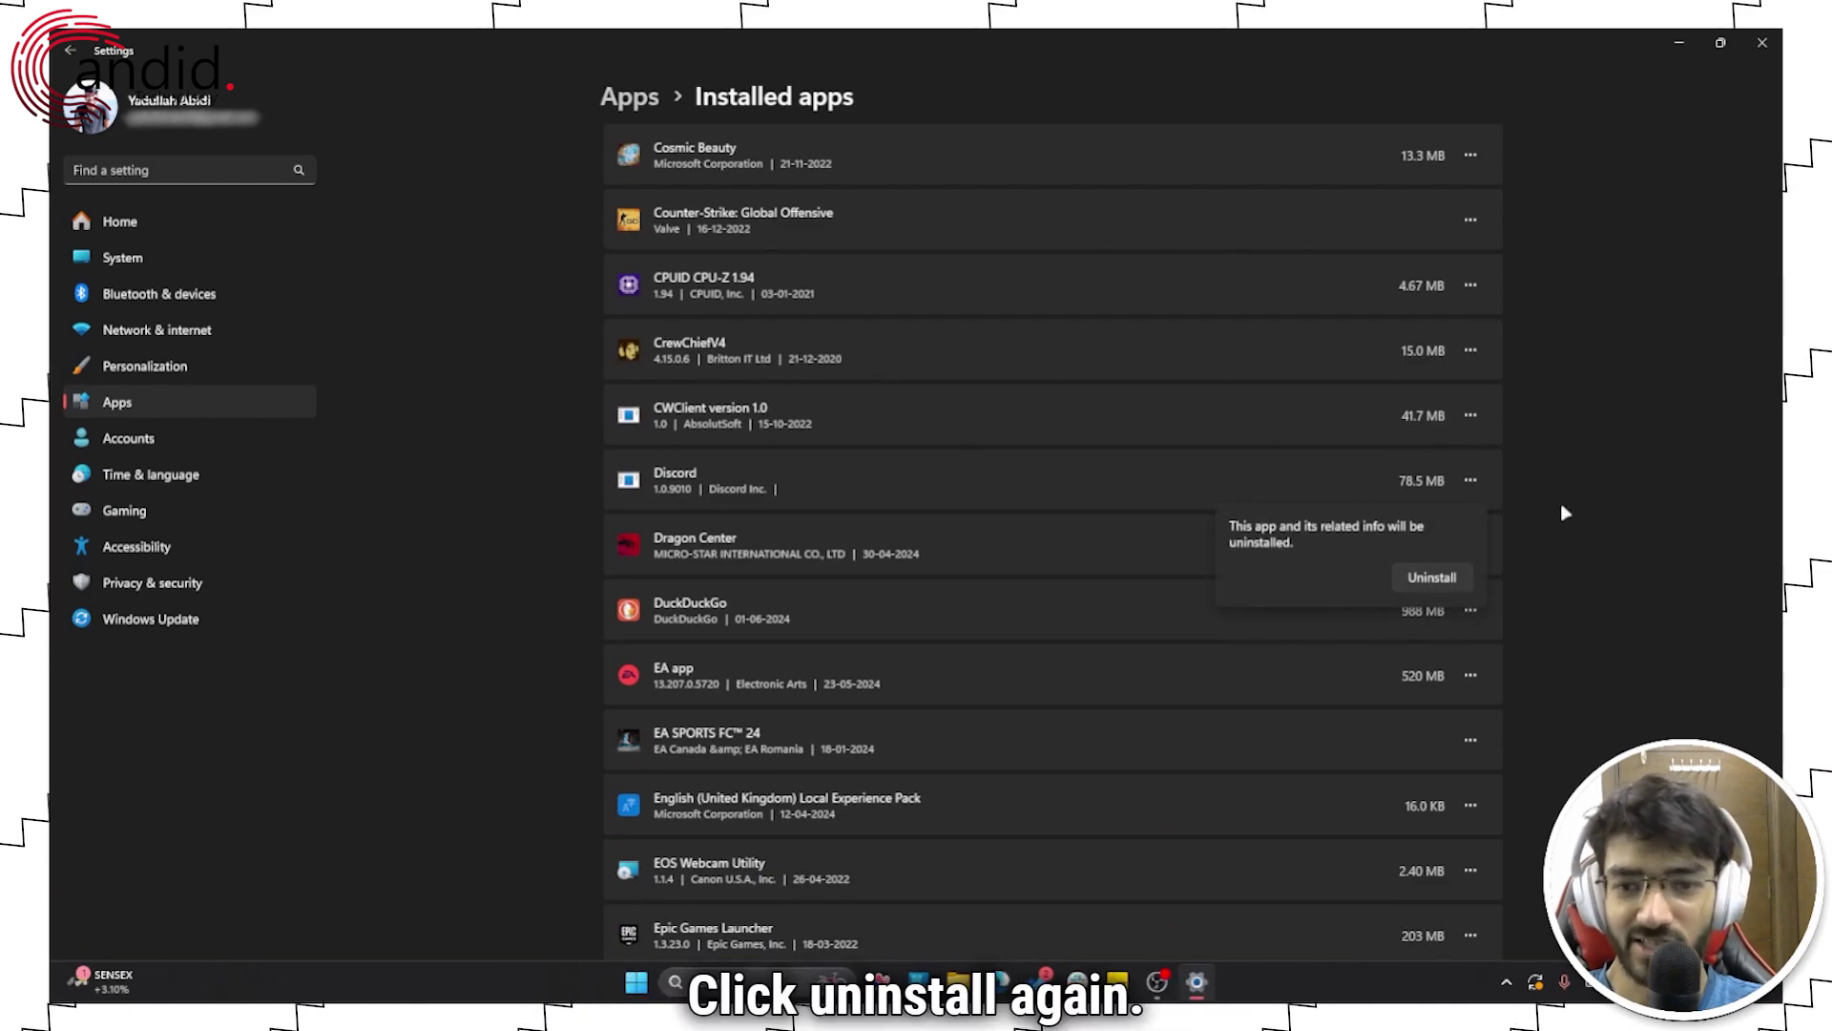
click(1431, 576)
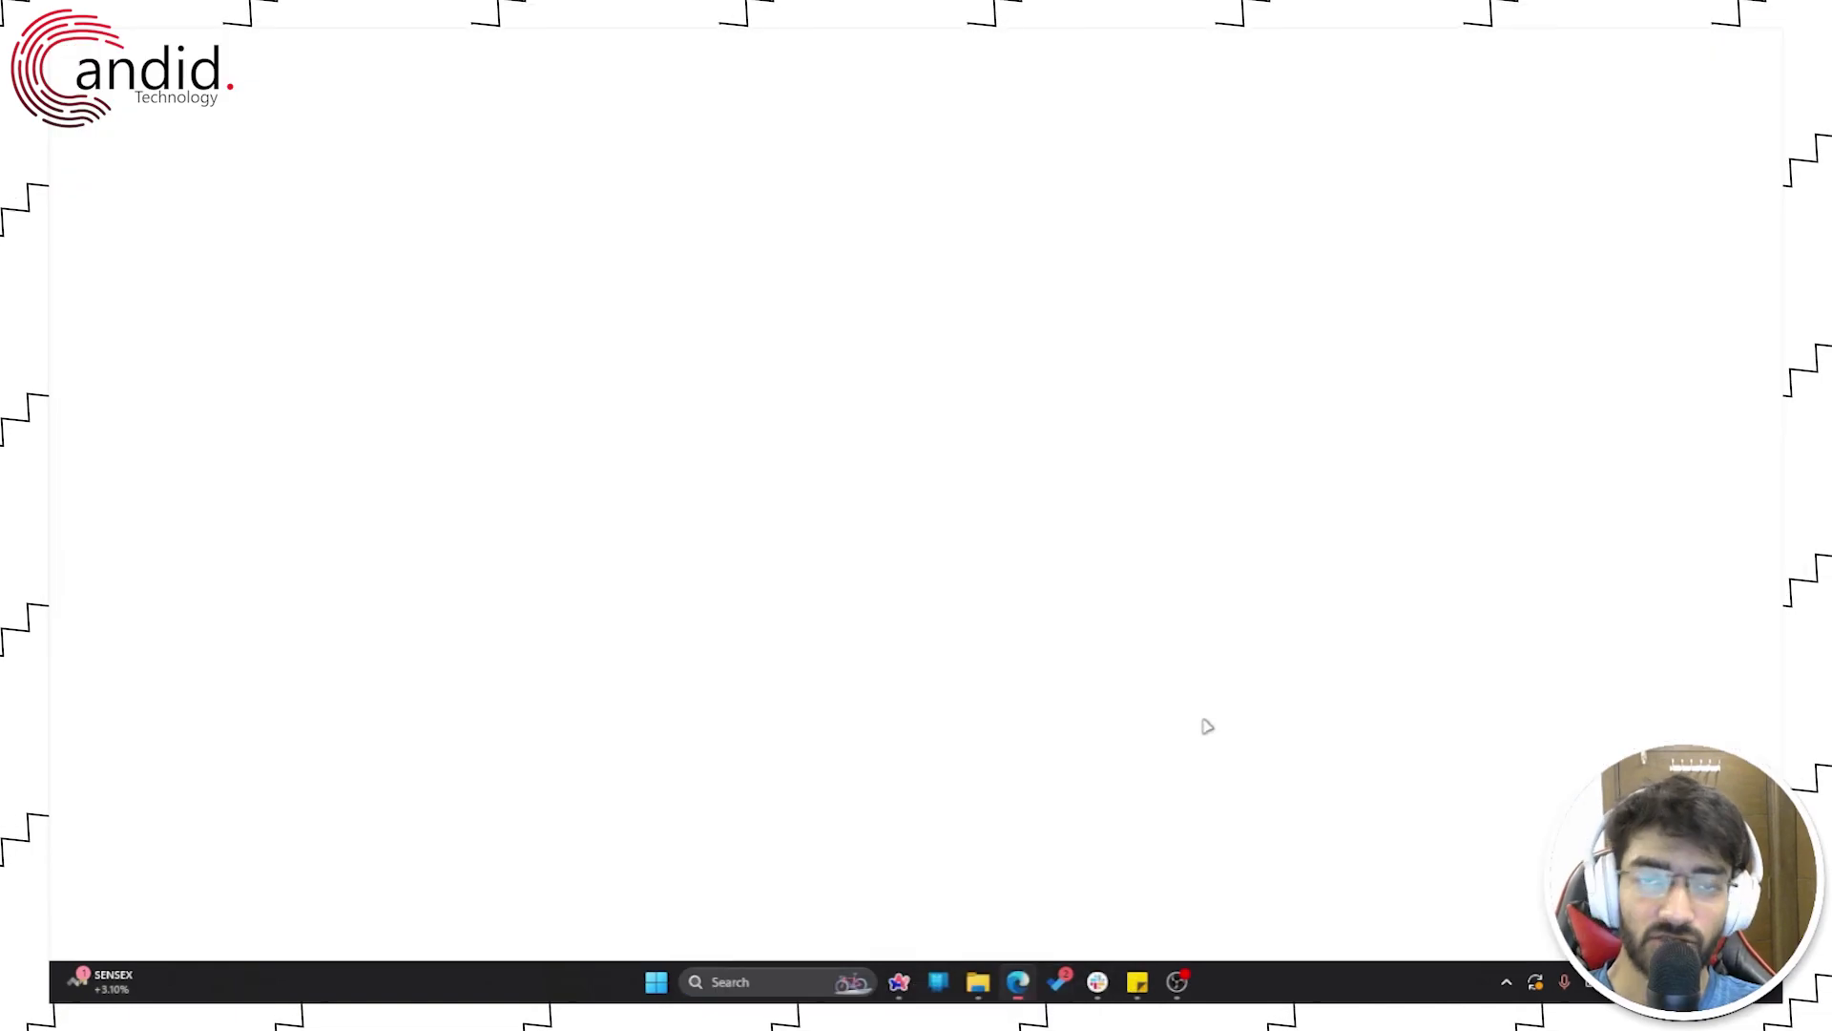
Switch to Microsoft Edge, open the Discord web app from discord.com and close the What's New notice
text(ds)
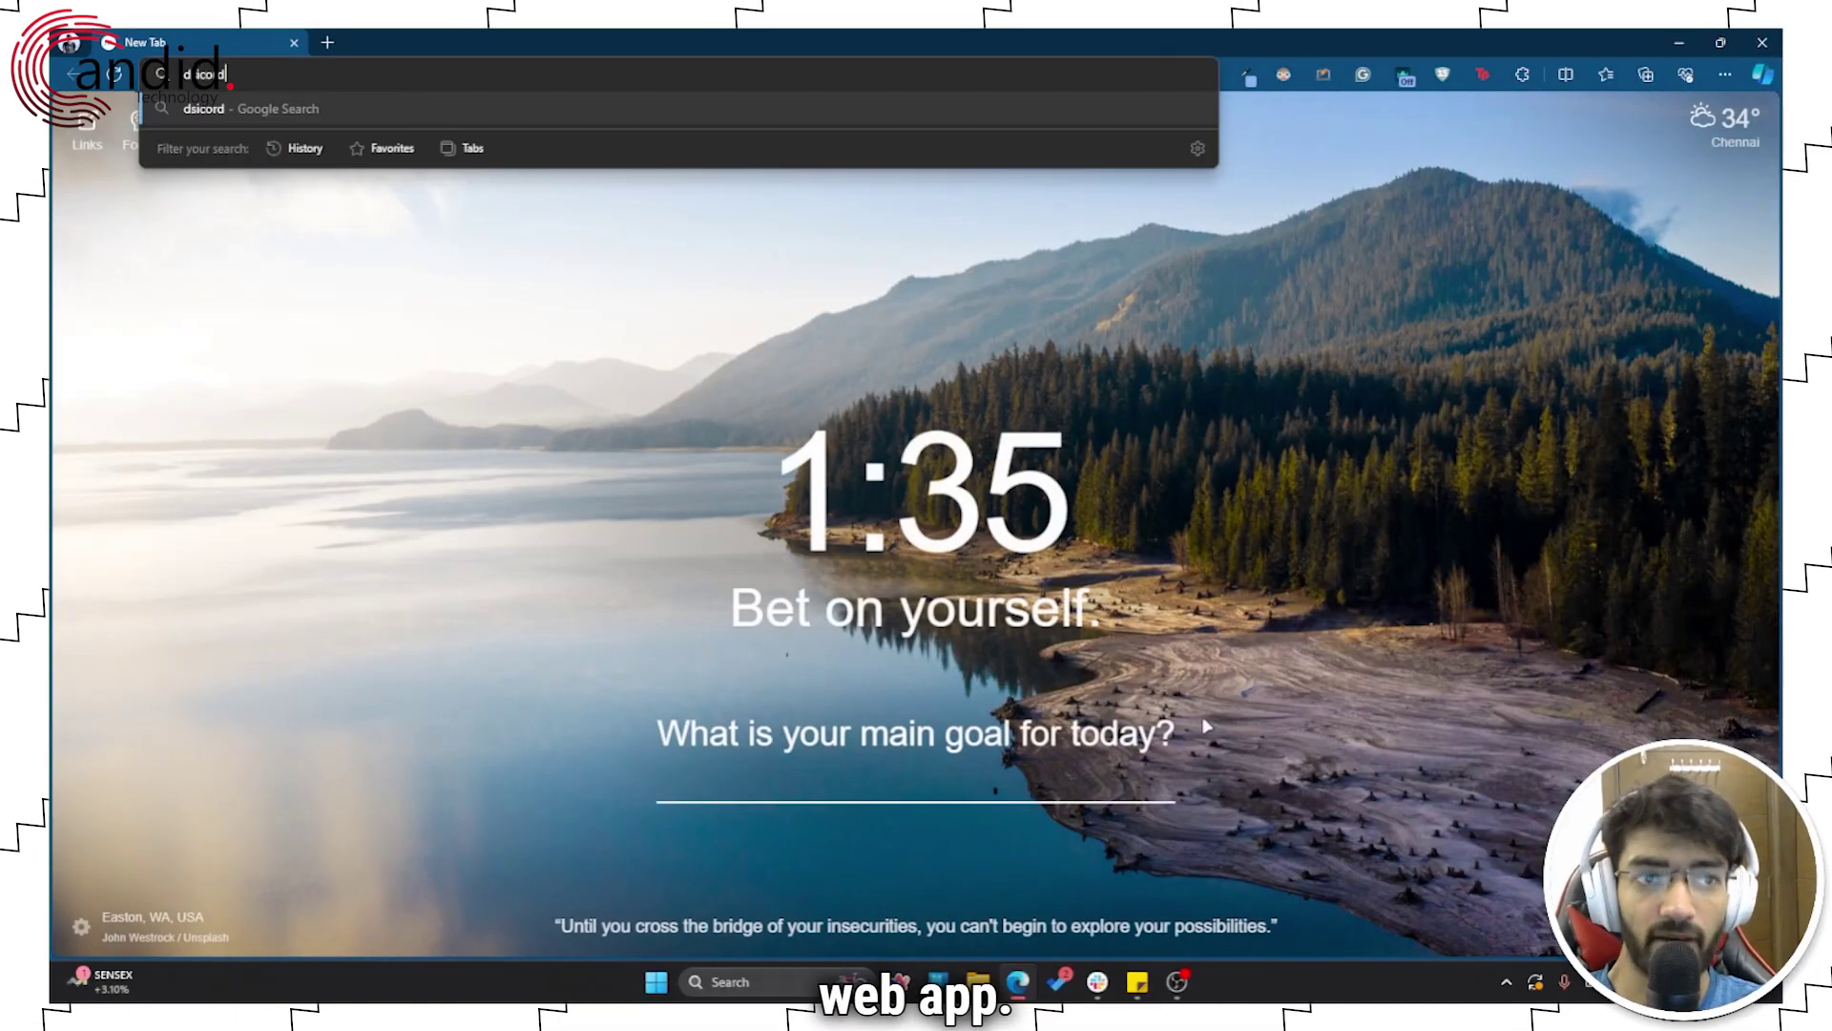
key(BackSpace)
text(iscord)
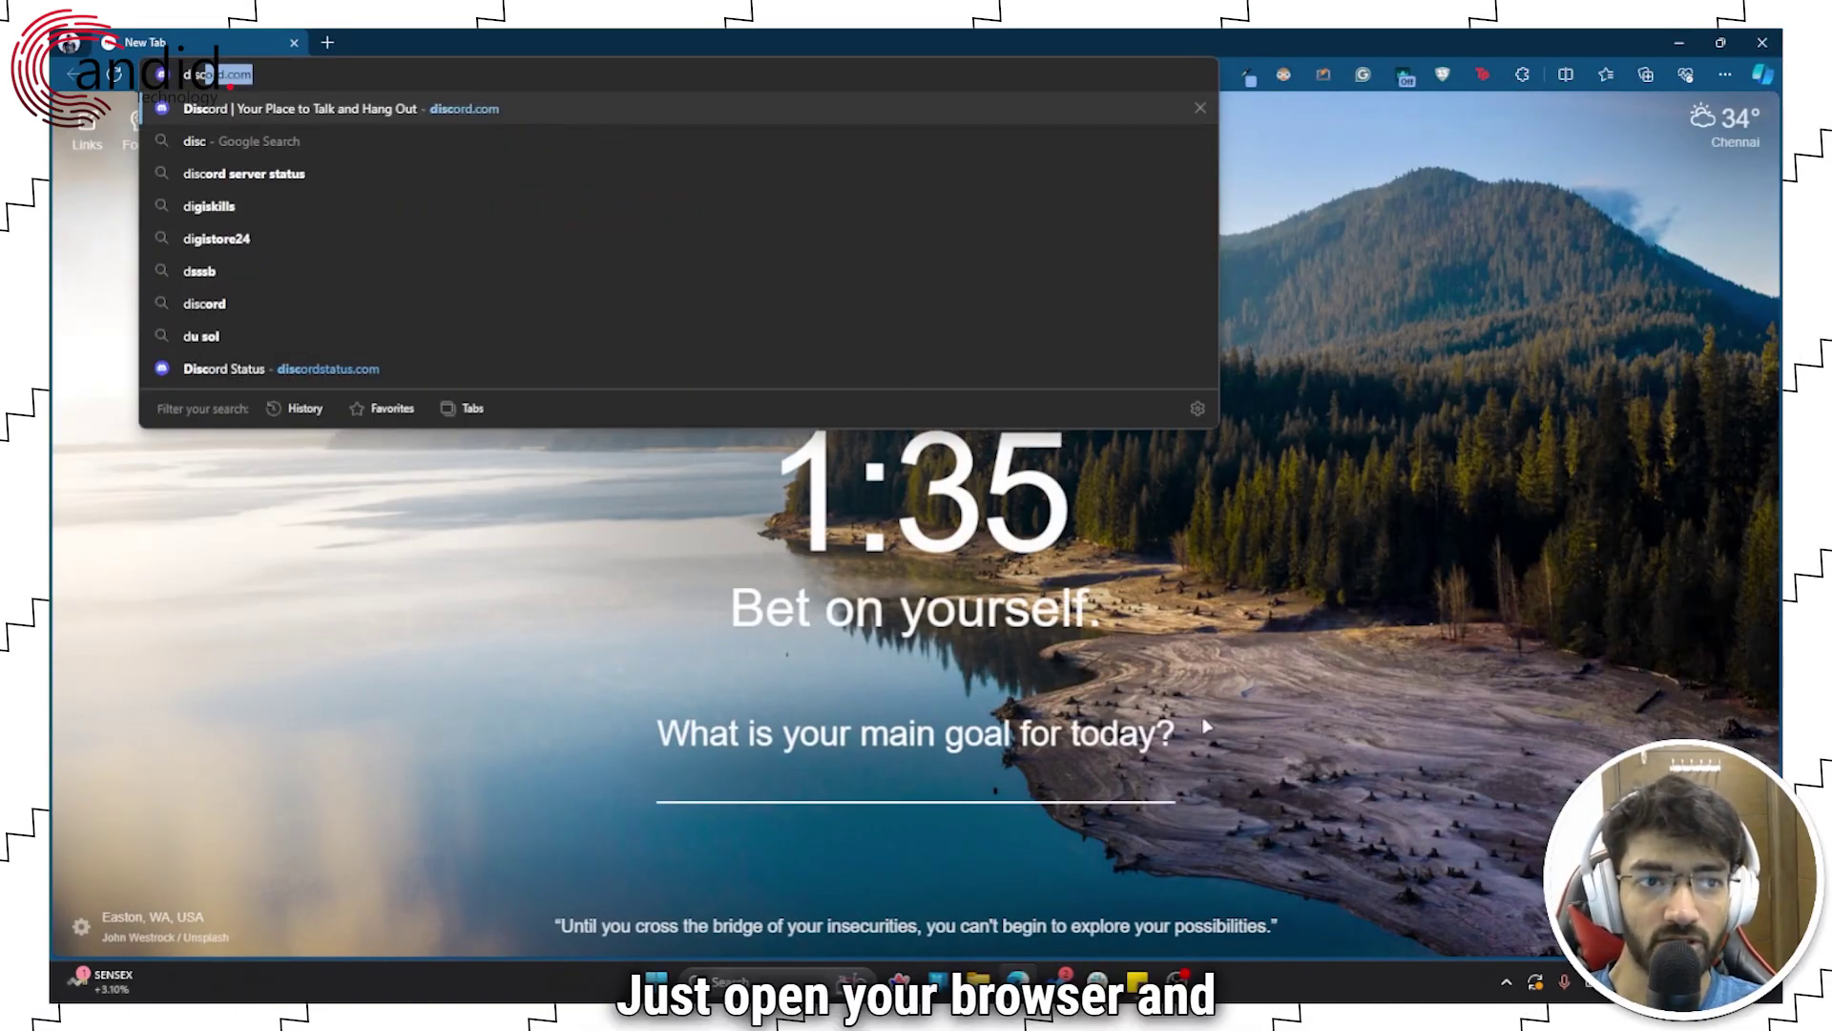
key(Return)
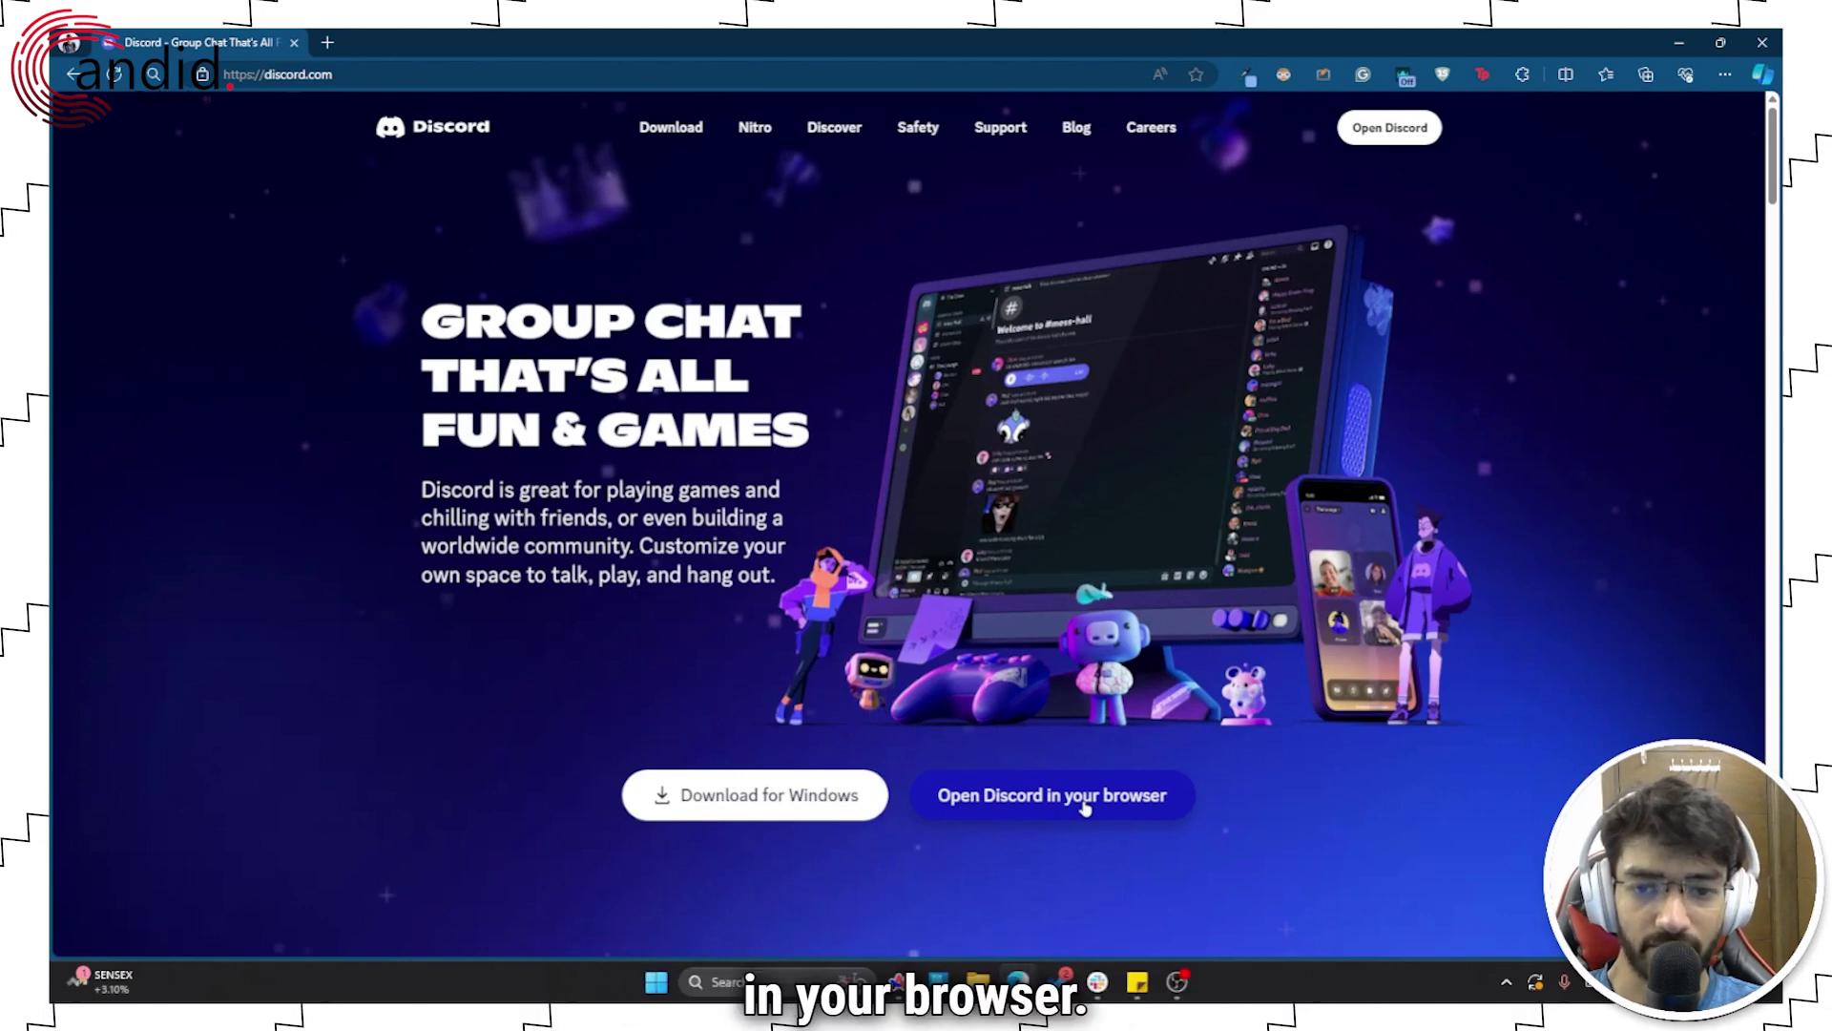
click(1085, 807)
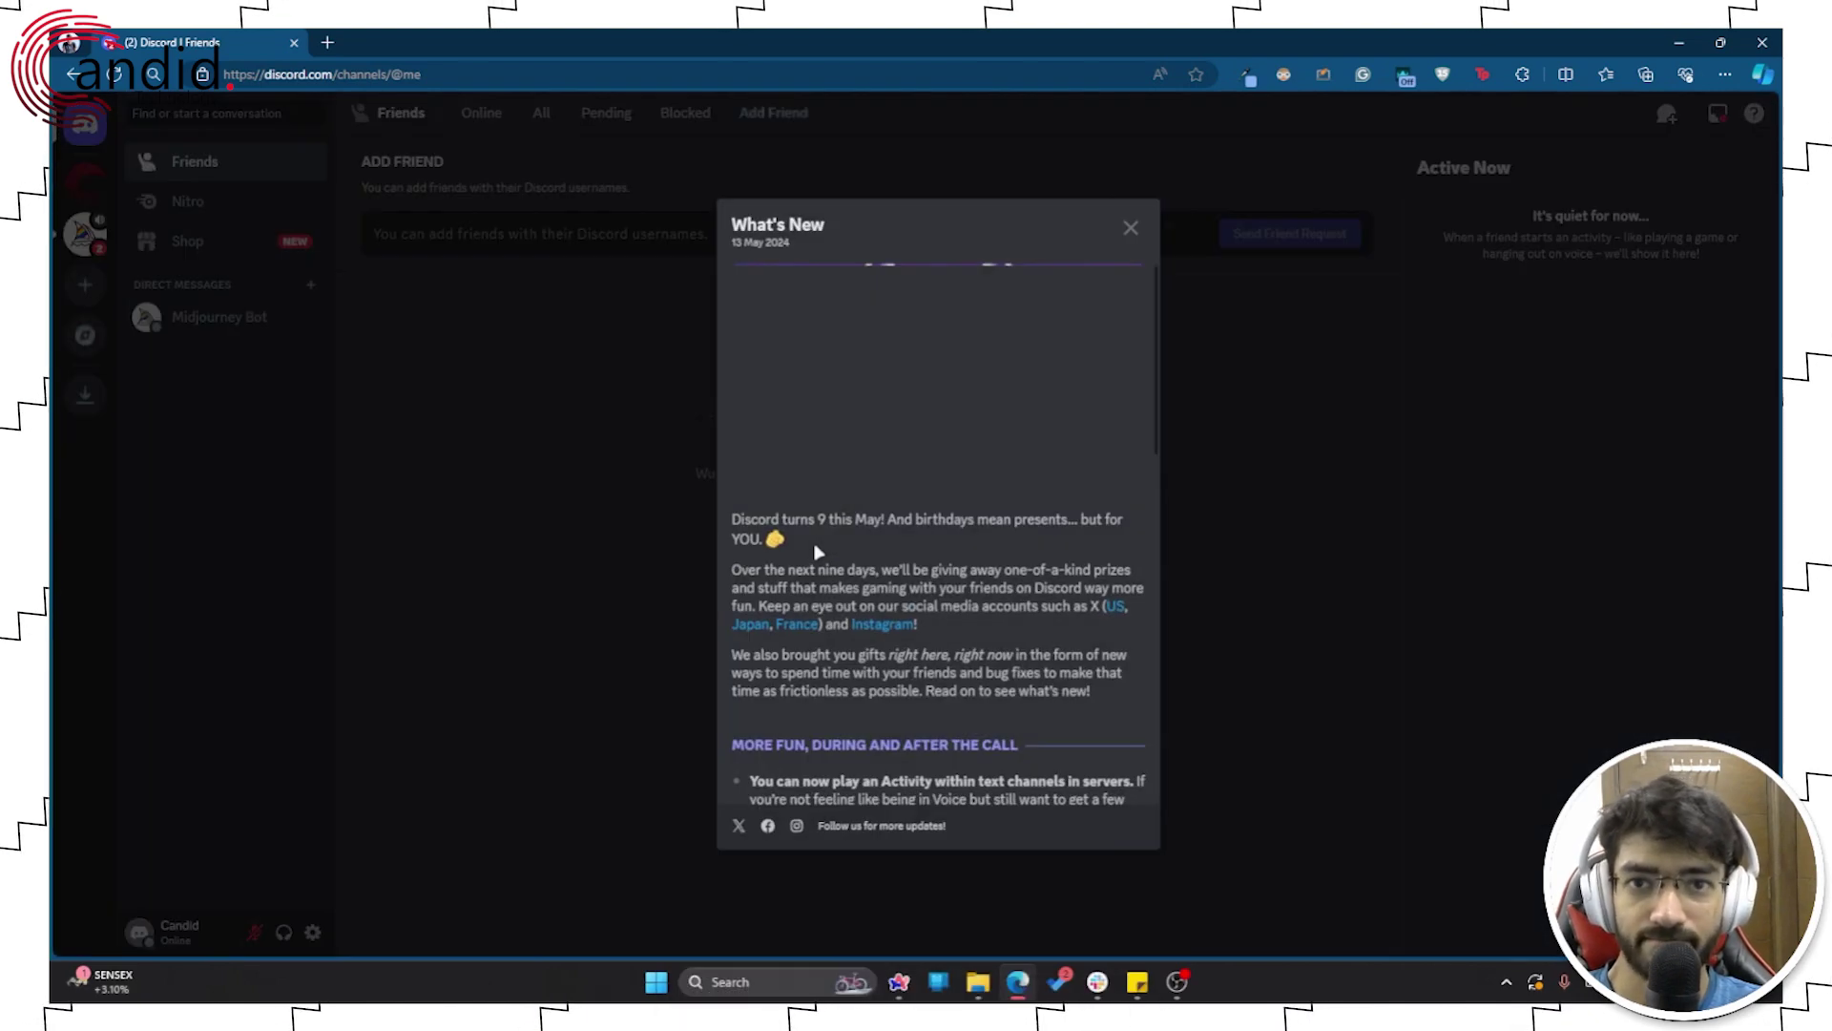
click(1130, 227)
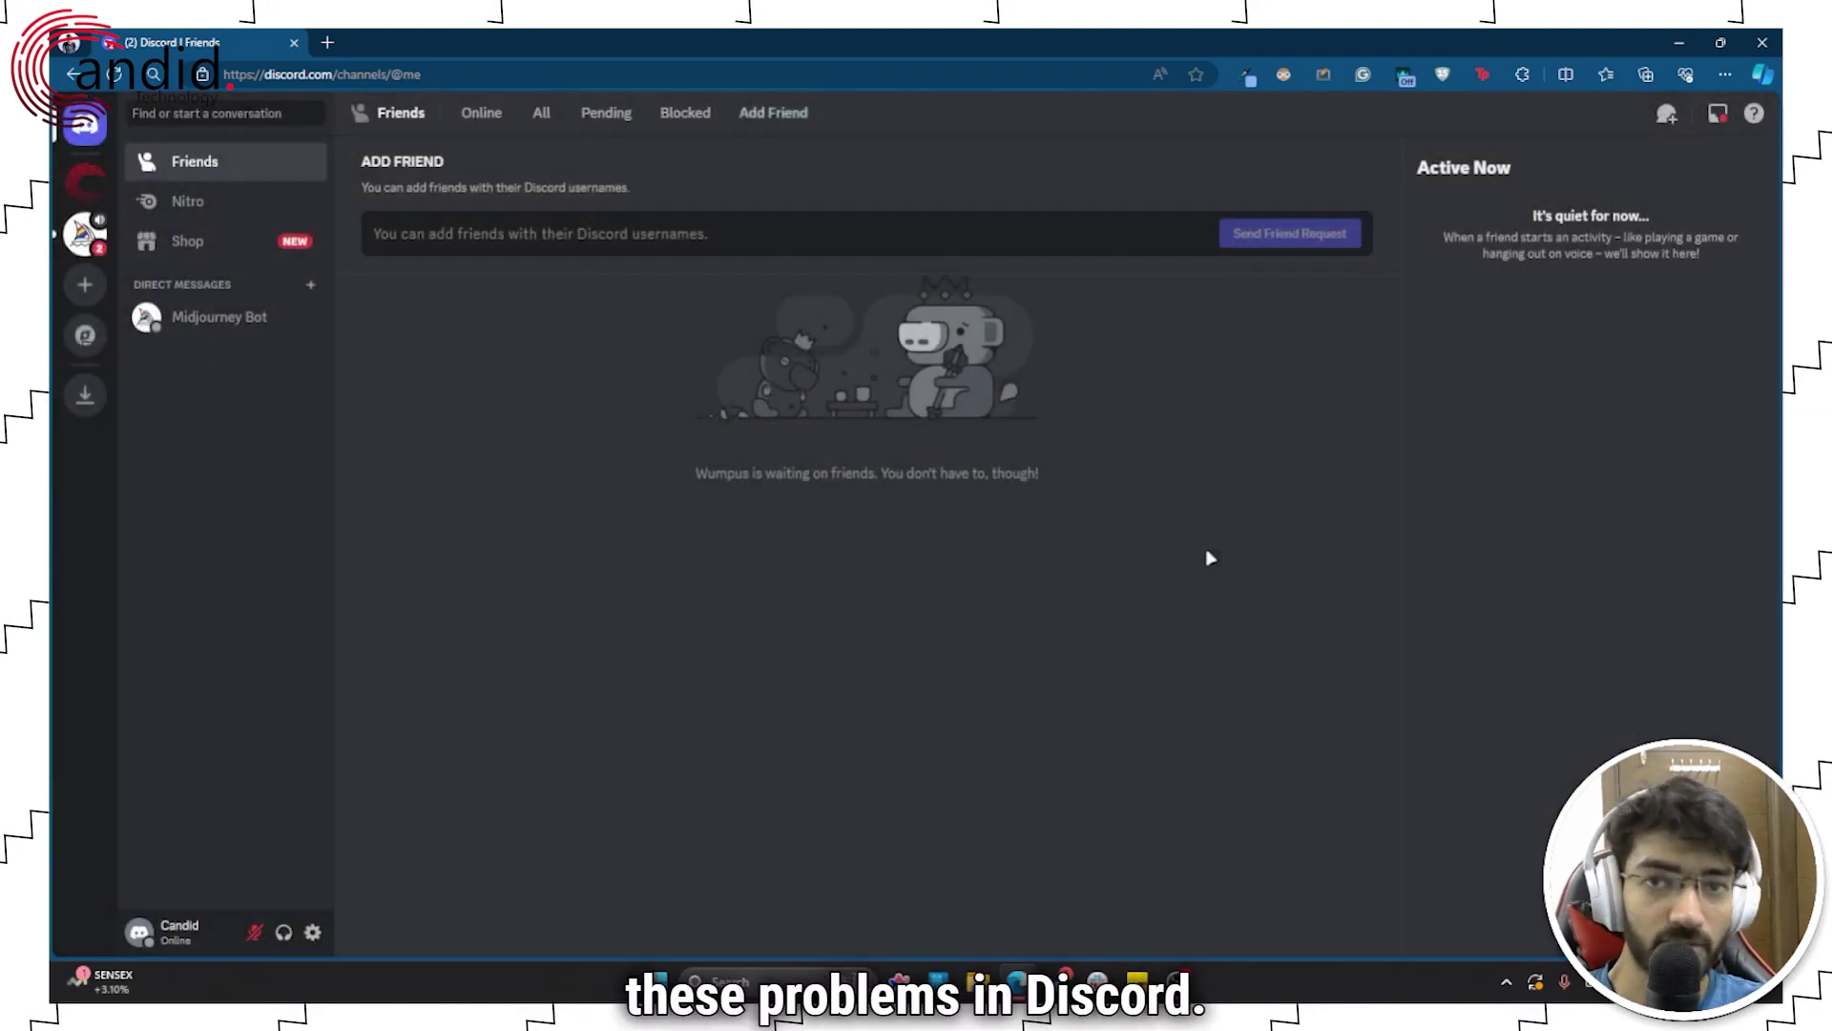